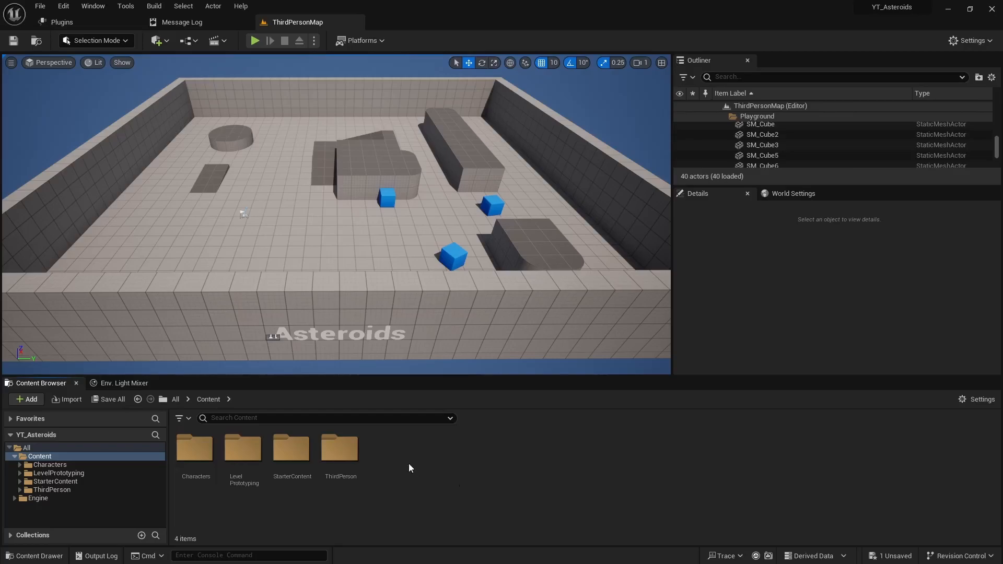
- Create two folders named _textures and _blender in the project's Content folder
right_click(405, 469)
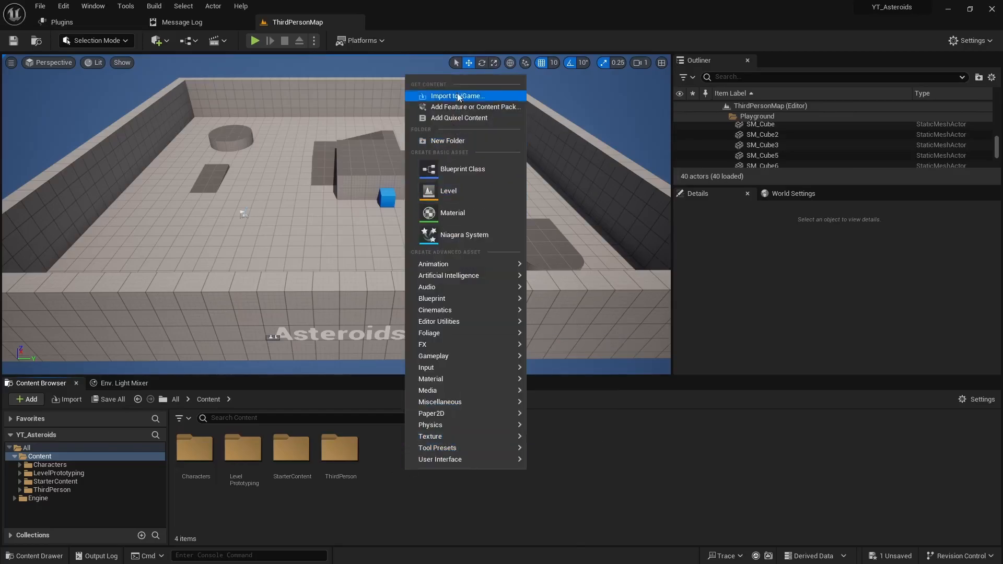
left_click(461, 141)
type("_textures")
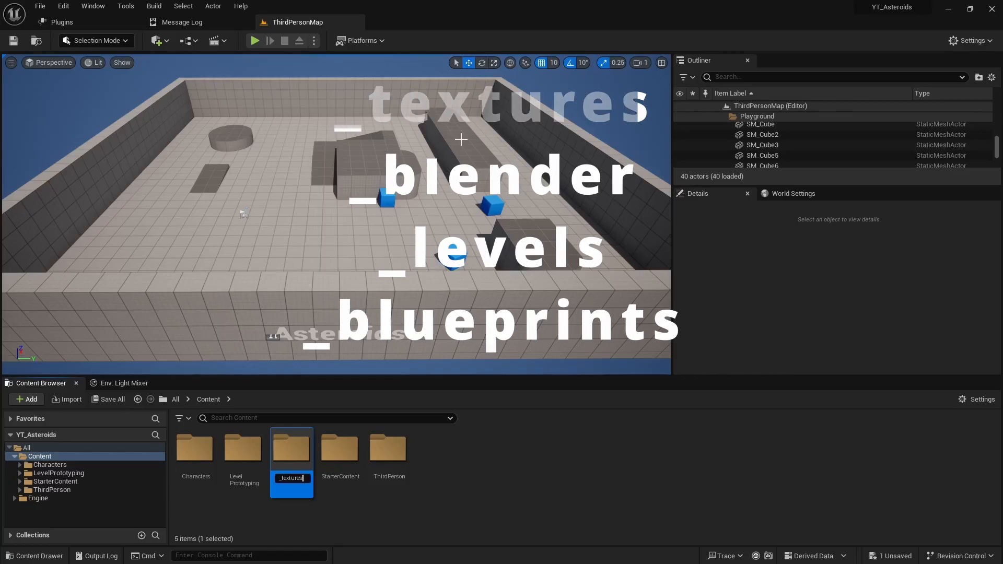
key("Return")
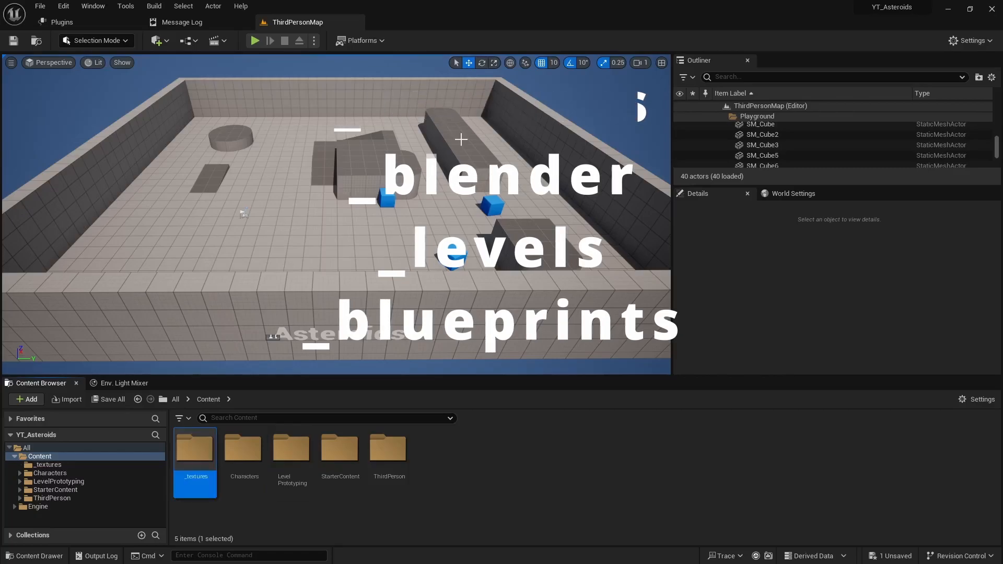
key("ctrl+shift+n")
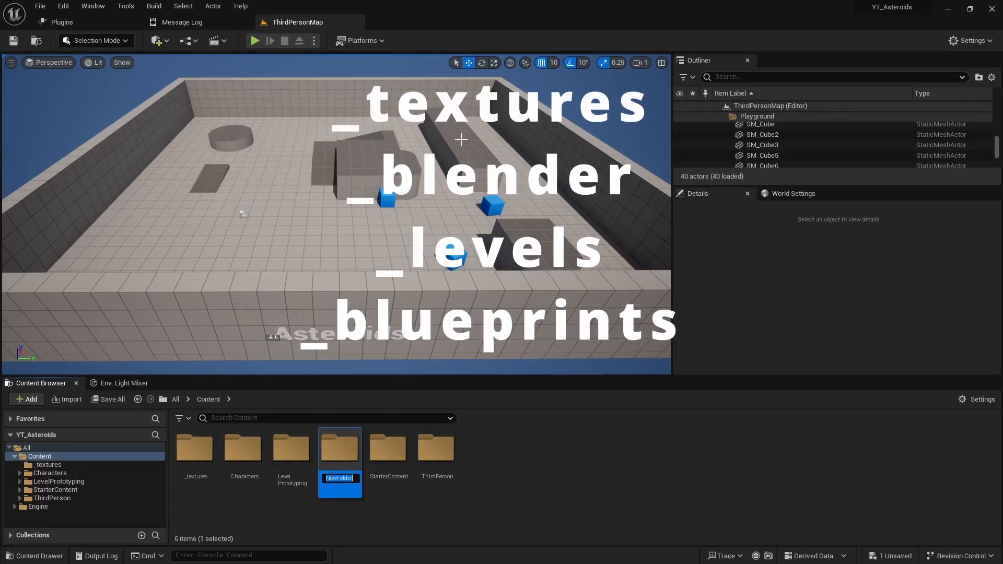
type("_blender")
key("Return")
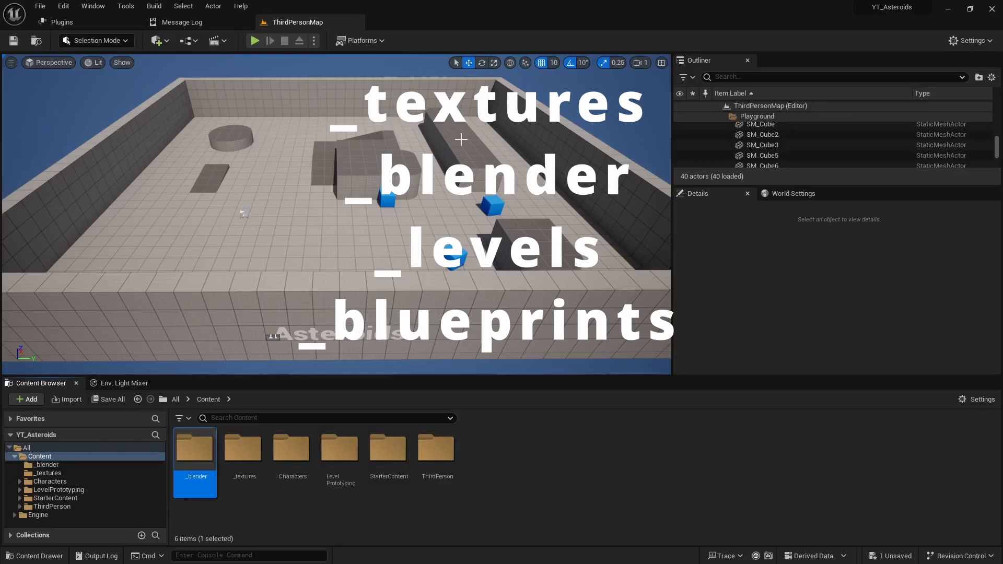
- Create a folder named _levels in the Content folder
key("ctrl+shift+n")
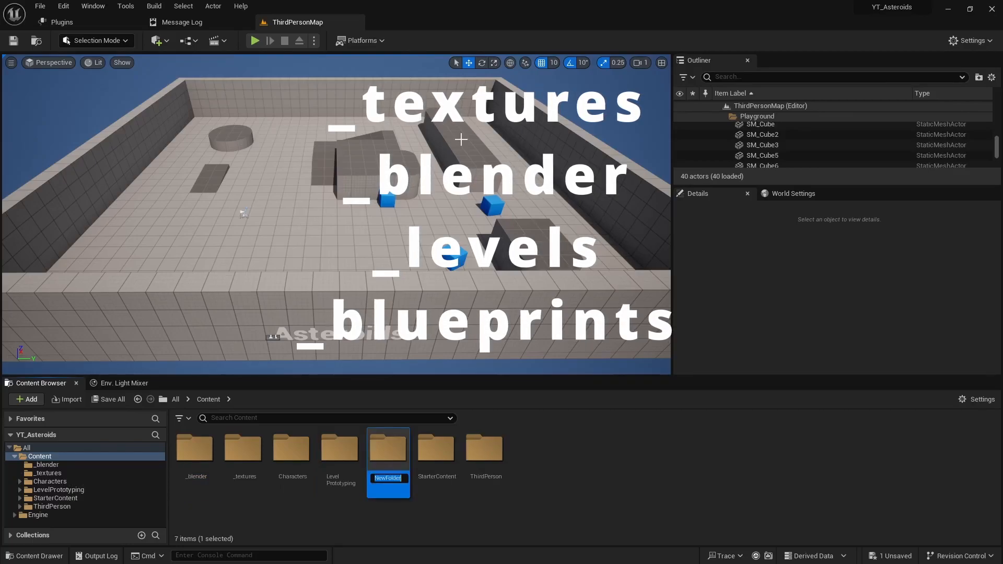
type("_leve")
key("BackSpace")
key("BackSpace")
key("BackSpace")
key("BackSpace")
type("_levels")
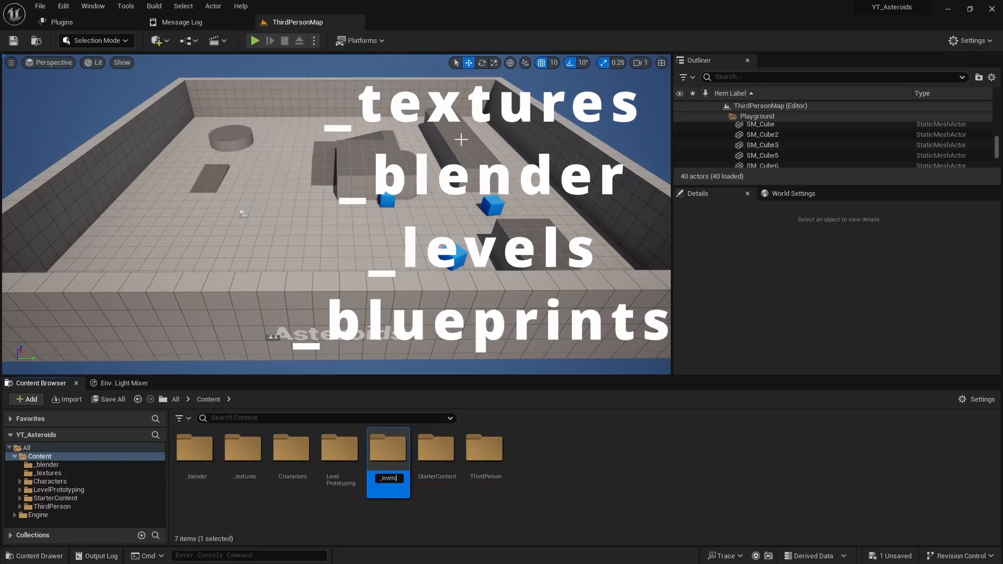
key("Return")
- Add a folder named _blueprints to the Content folder
key("ctrl+shift+n")
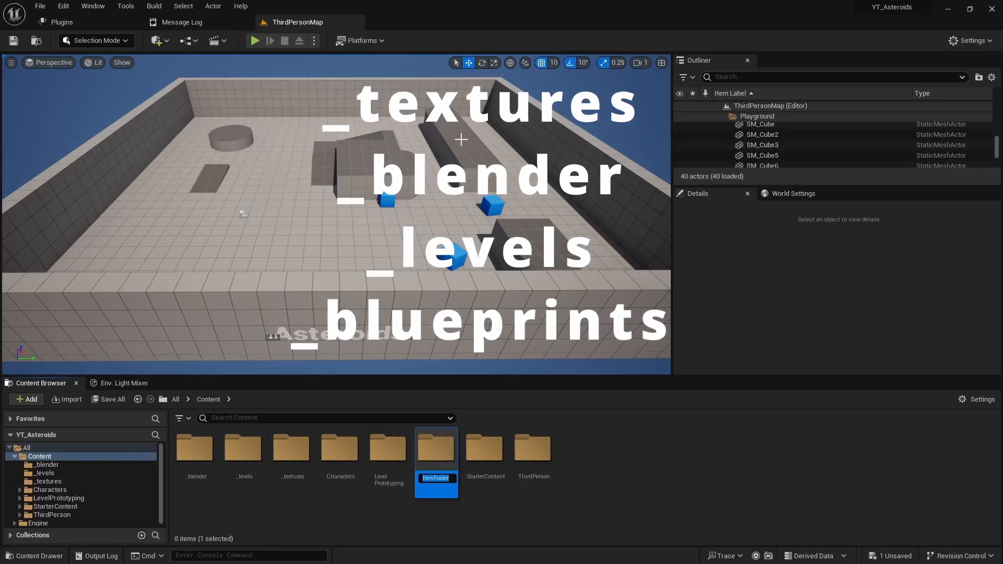
type("_")
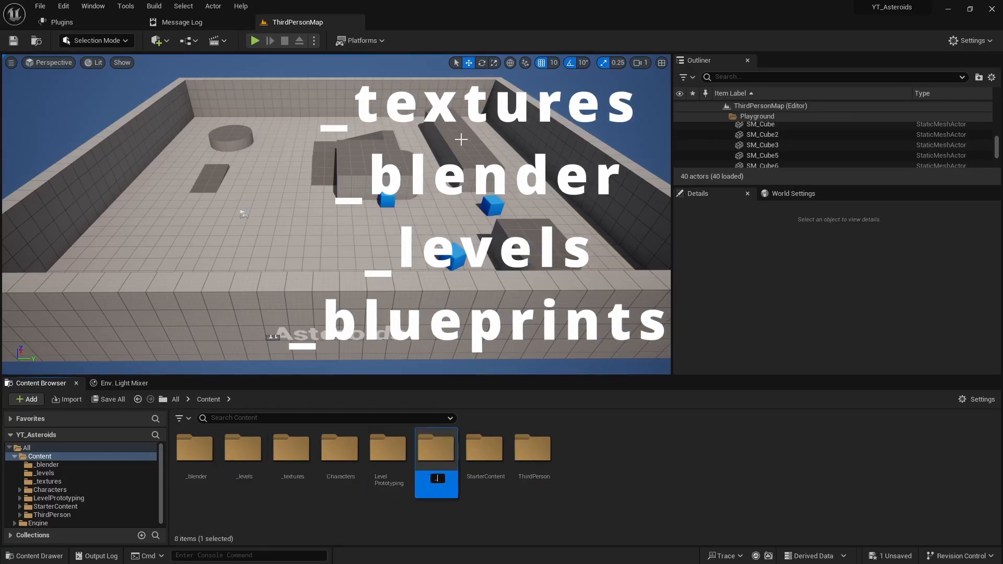
type("blueprints")
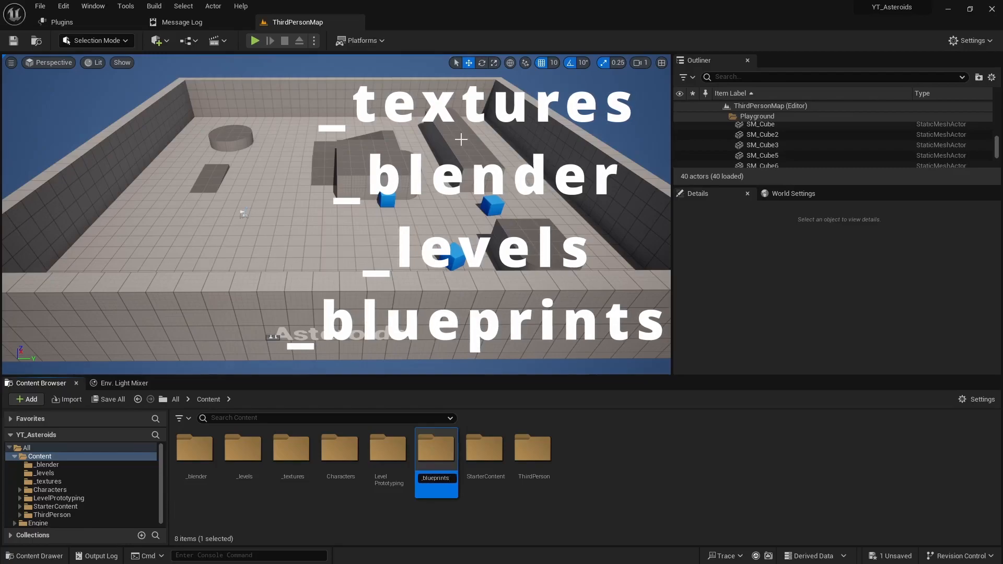
key("Return")
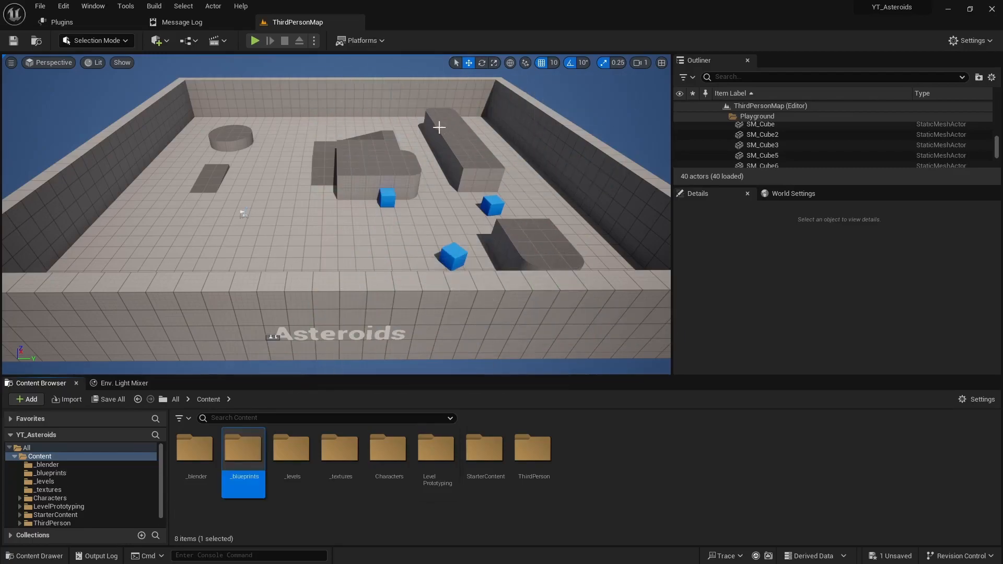
- Create a new level from the Empty Level template, saving the modified TextRenderActor of the current map
left_click(40, 6)
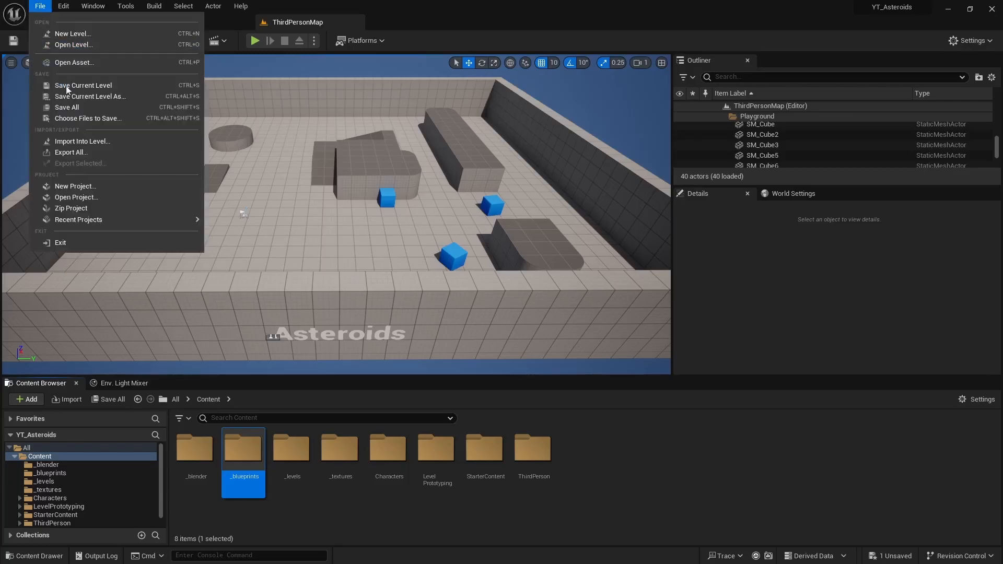
left_click(95, 35)
left_click(565, 231)
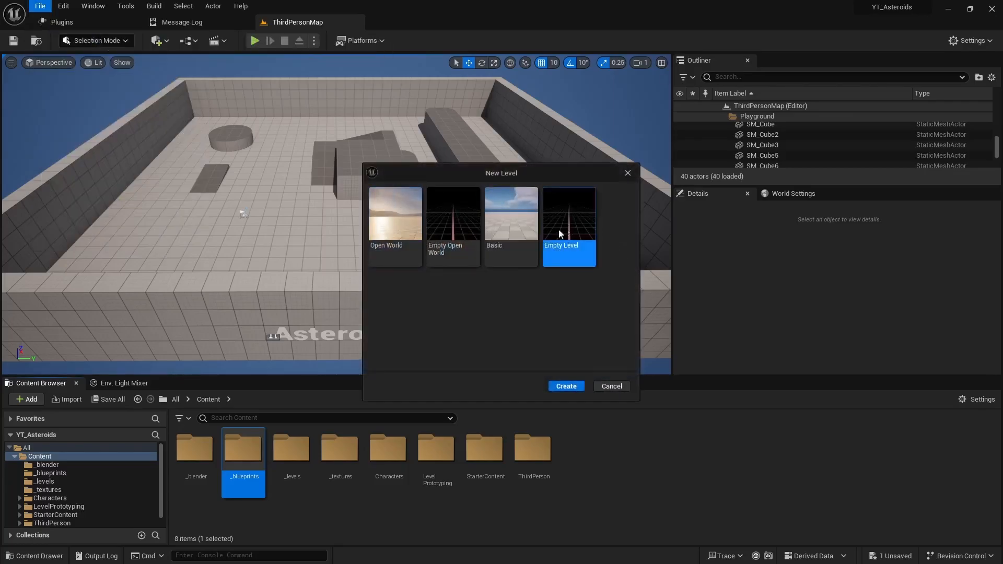
left_click(566, 387)
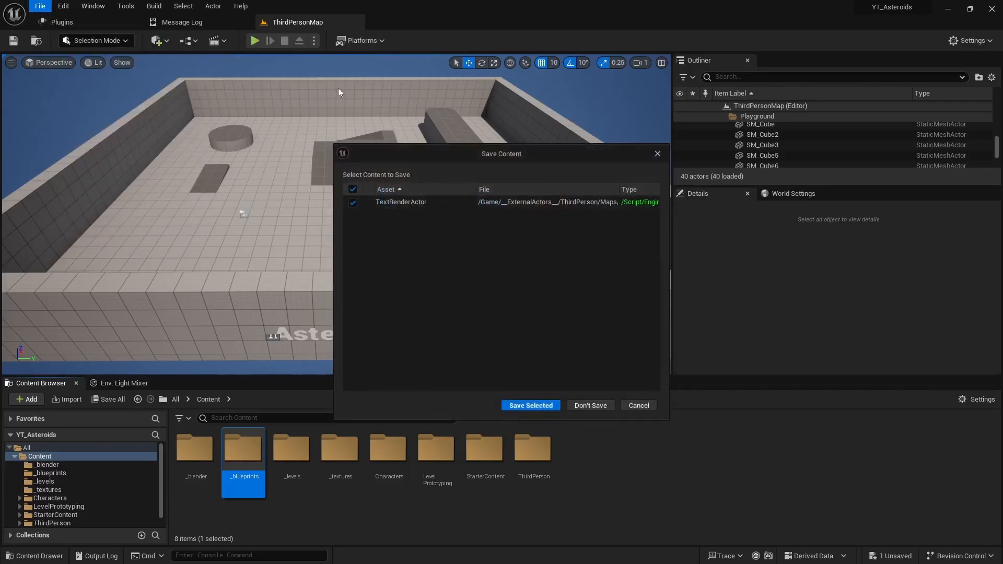
left_click(534, 407)
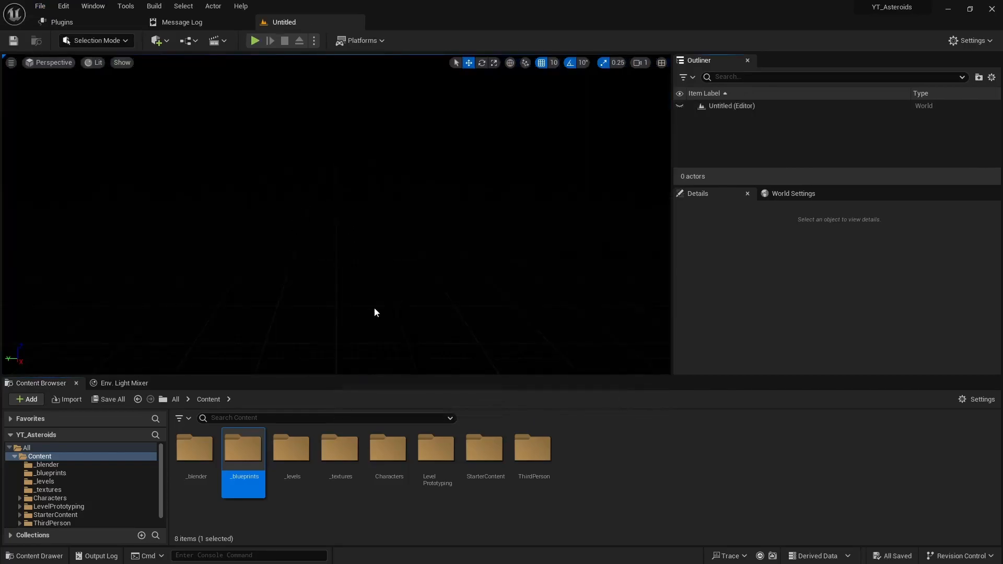
- Examine the six PN_OGRE skybox images in the Asteroids folder and the face order and orientations in the UnrealEngine_CubeMap_Directions.png reference
right_click_drag(330, 198, 328, 200)
key("alt+Tab")
left_click(285, 229)
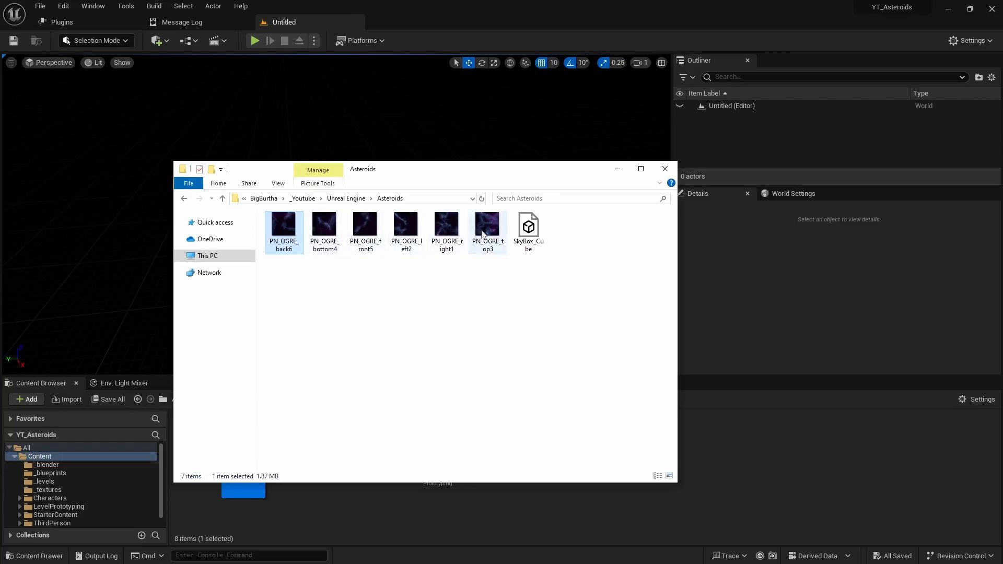
mouse_move(481, 233)
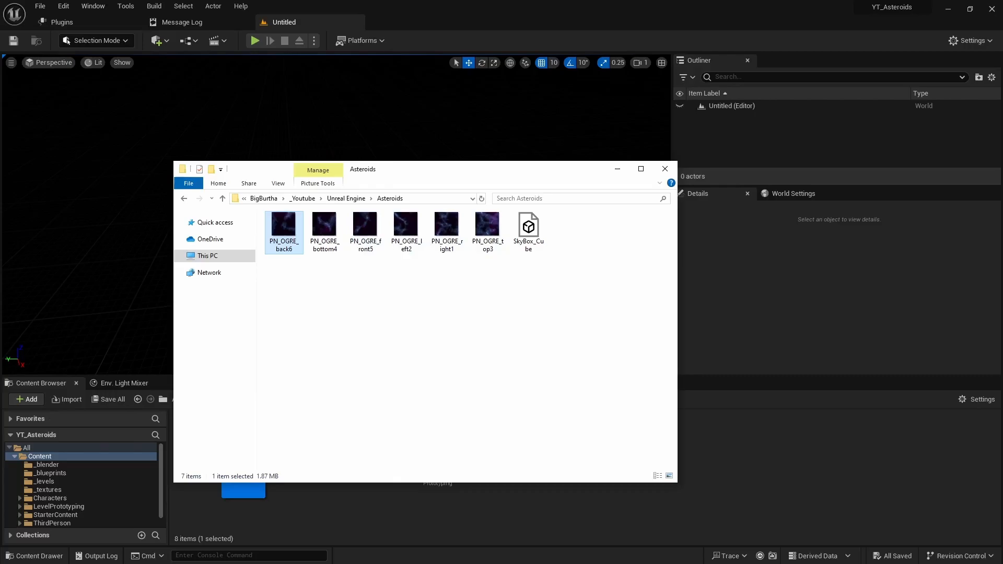
key("alt+Tab")
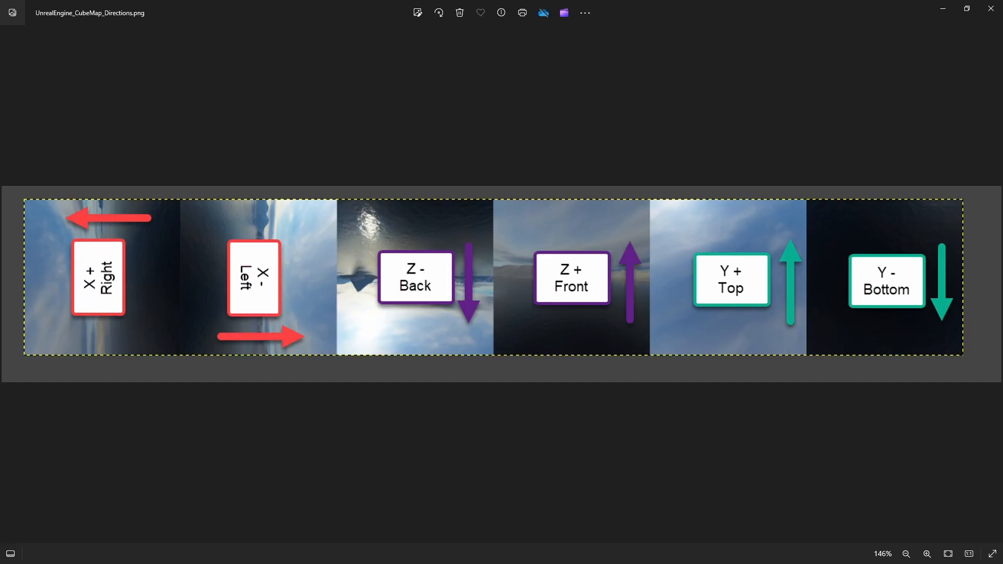
left_click(942, 9)
left_click(298, 298)
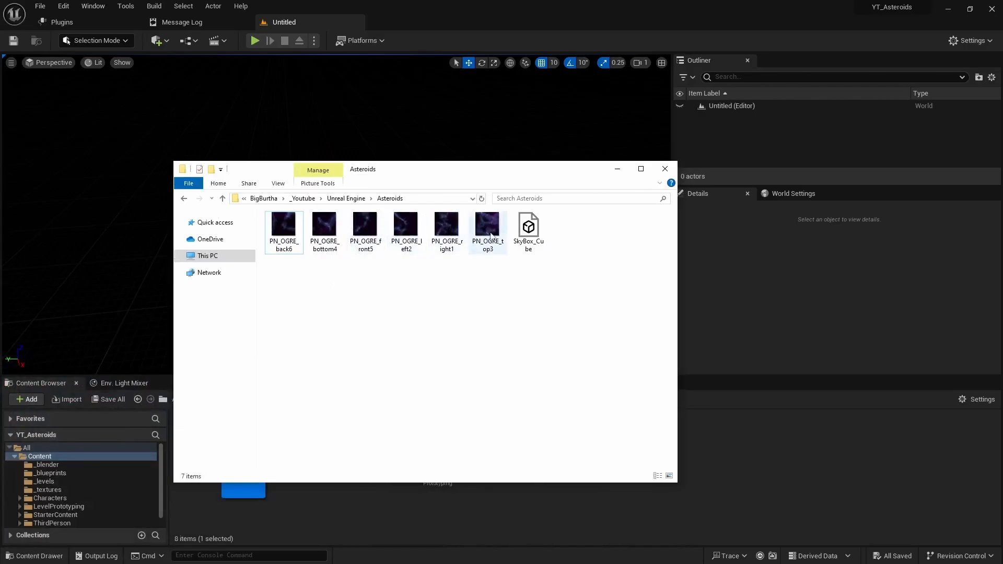
- Open the PN_OGRE_right1 image from the Asteroids folder in GIMP
right_click(450, 232)
mouse_move(526, 401)
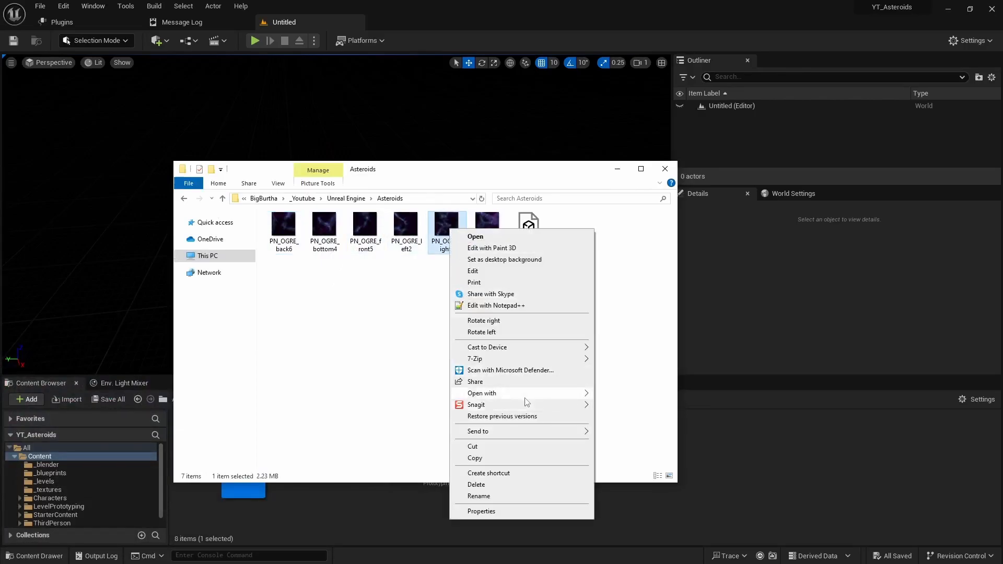
left_click(617, 394)
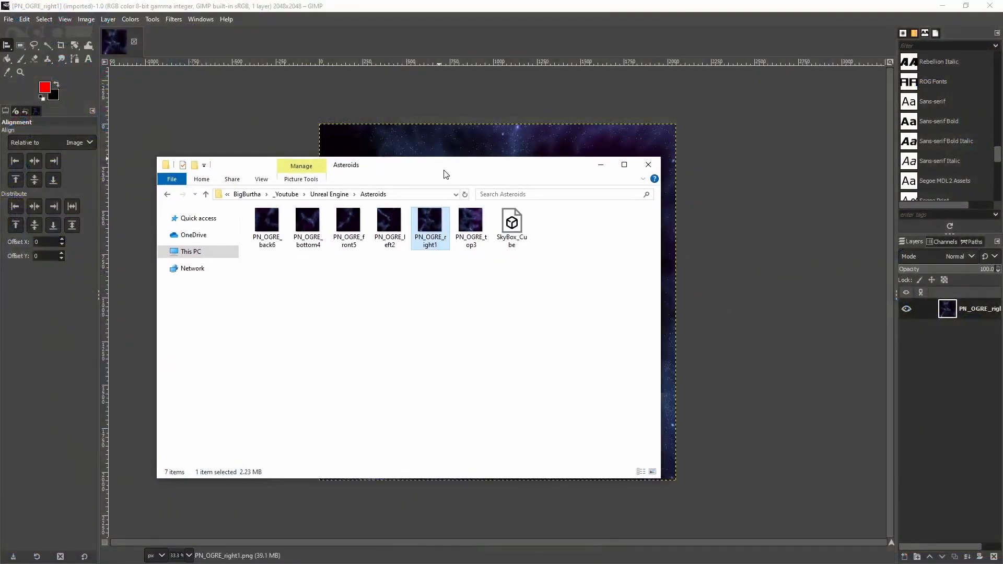
- Add the PN_OGRE left2, back6, front5, top3 and bottom4 images as layers above the right1 layer, in that order
left_click_drag(445, 174, 0, 319)
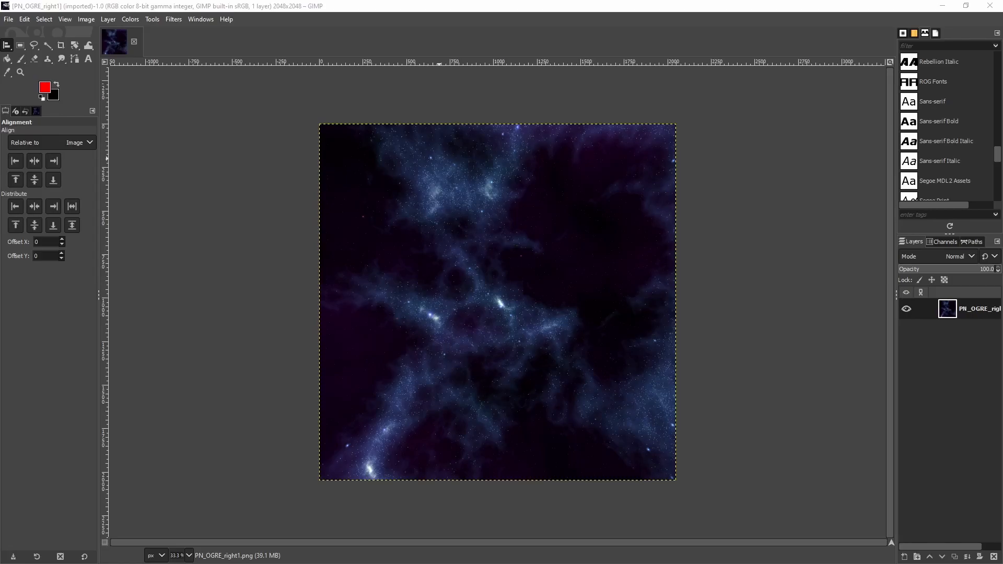
left_click_drag(428, 361, 464, 364)
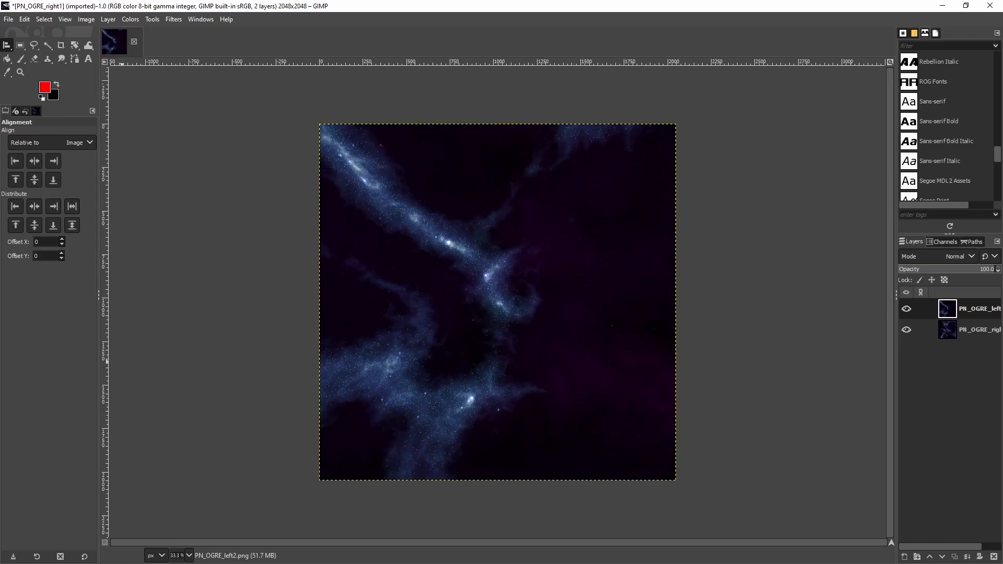
left_click_drag(109, 375, 465, 363)
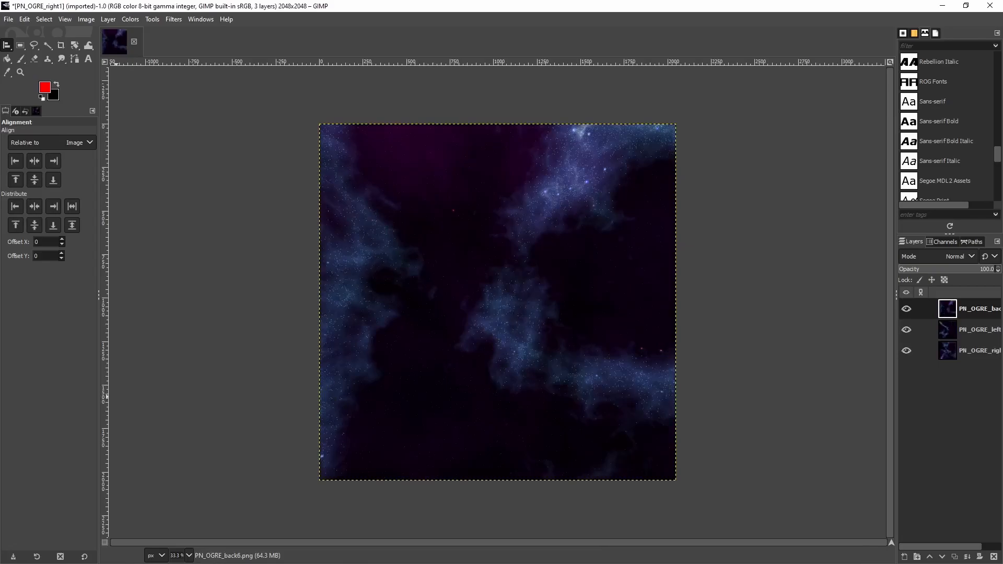
left_click_drag(0, 384, 450, 361)
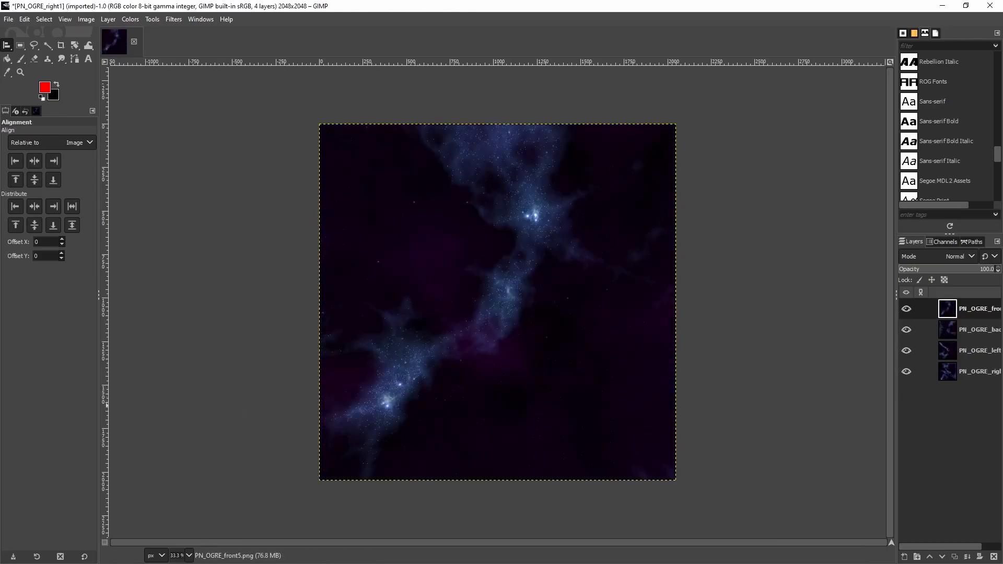
left_click_drag(0, 383, 463, 378)
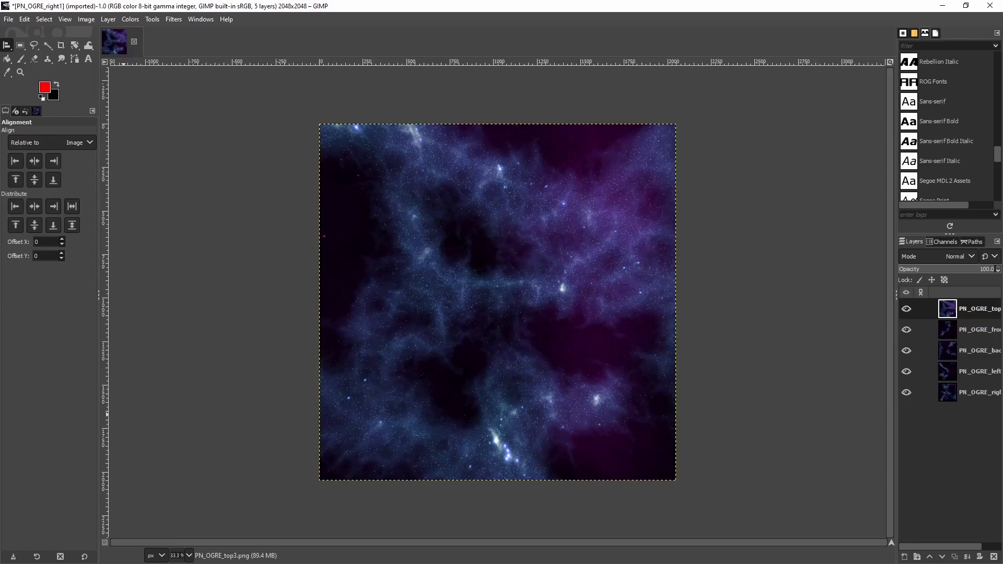
left_click_drag(0, 376, 495, 346)
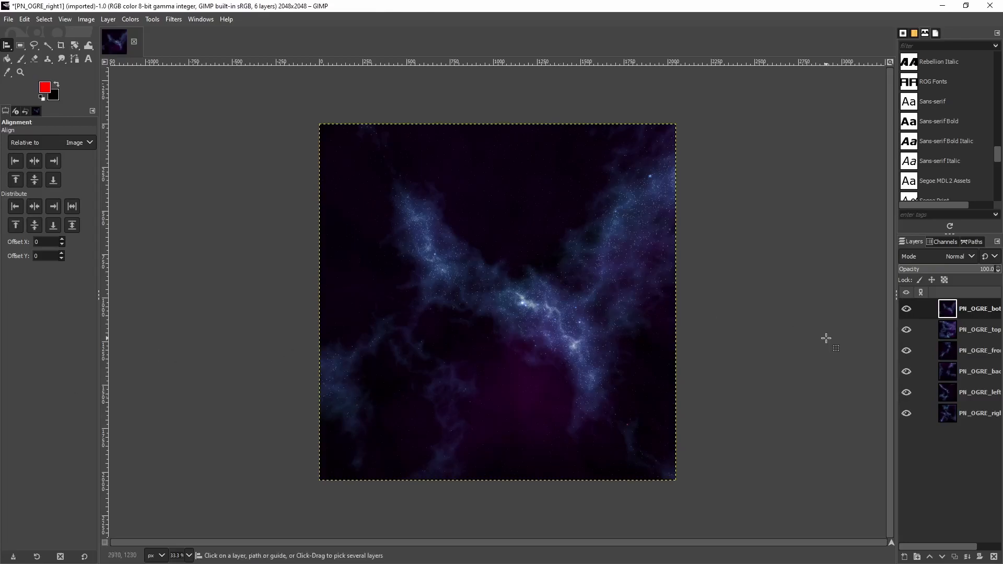
- Rotate the PN_OGRE_right1 layer by -90 degrees about its centre
left_click(977, 413)
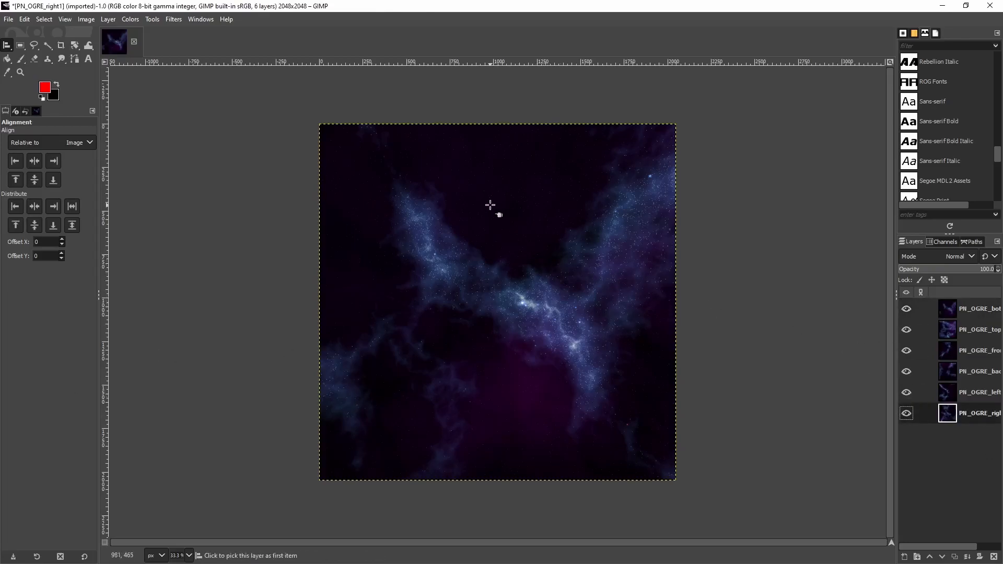
left_click(75, 45)
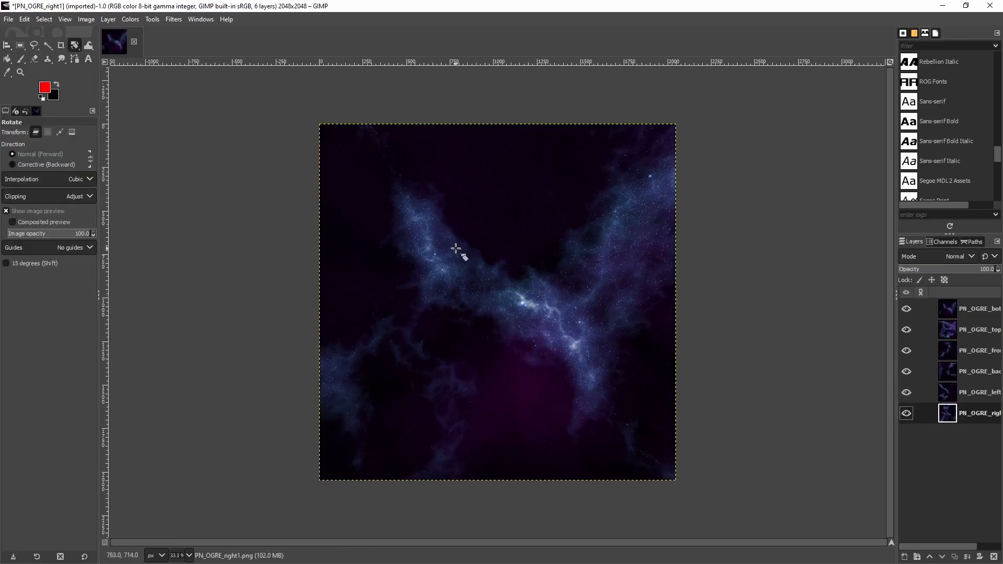
mouse_move(77, 45)
left_click_drag(591, 297, 465, 208)
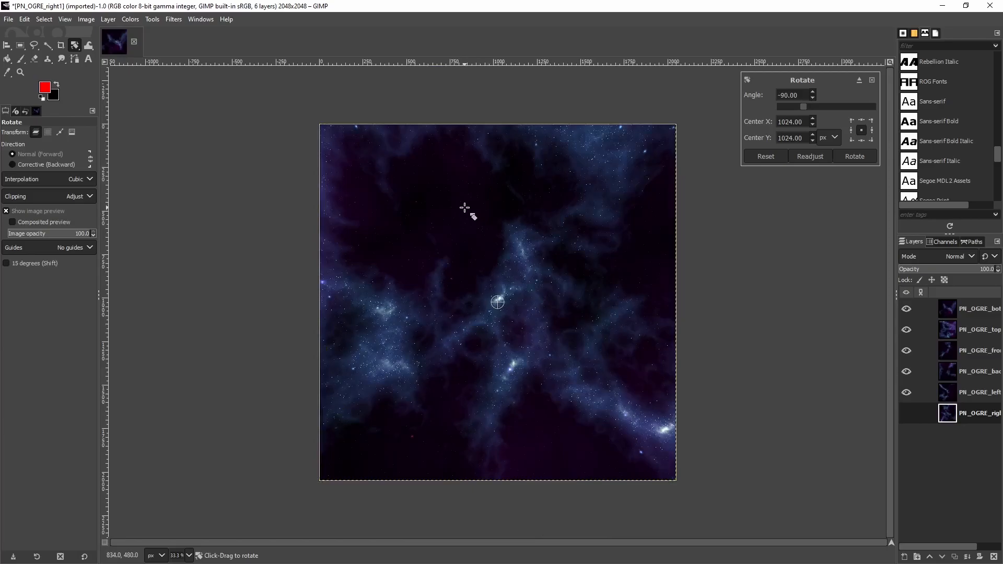
left_click(852, 156)
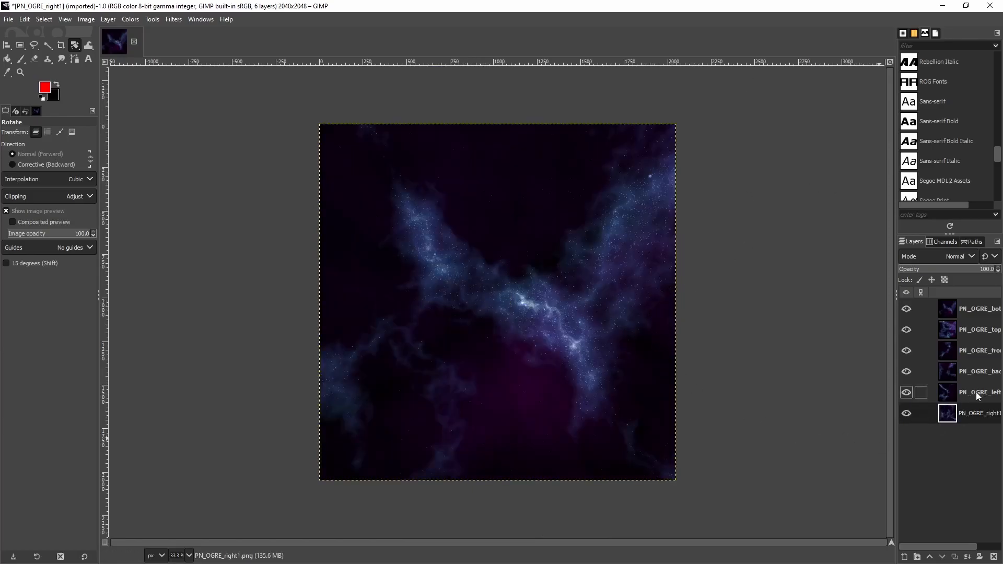
- Rotate the PN_OGRE_left2 layer by 90 degrees about its centre
left_click(906, 392)
left_click_drag(492, 204, 591, 290)
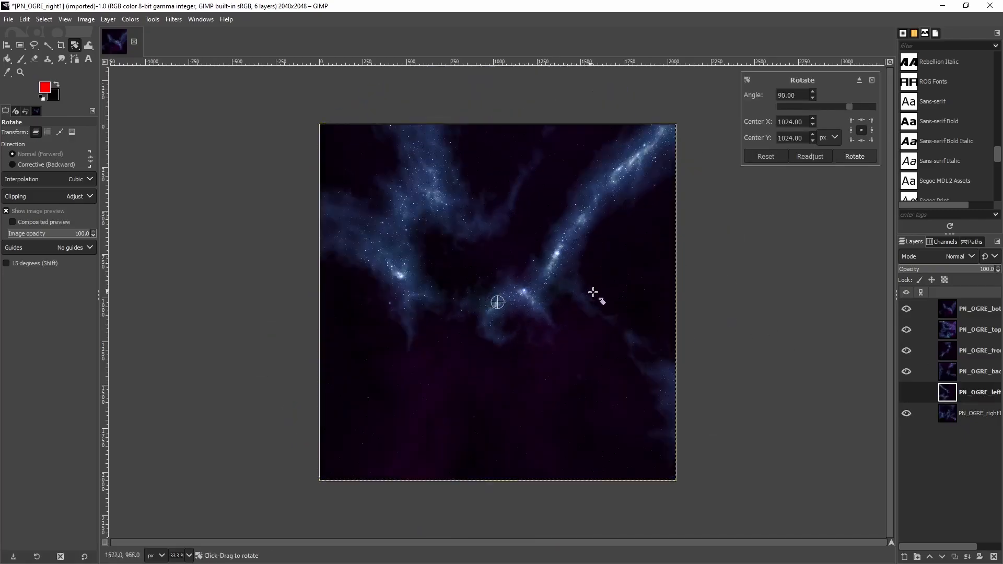
left_click(847, 155)
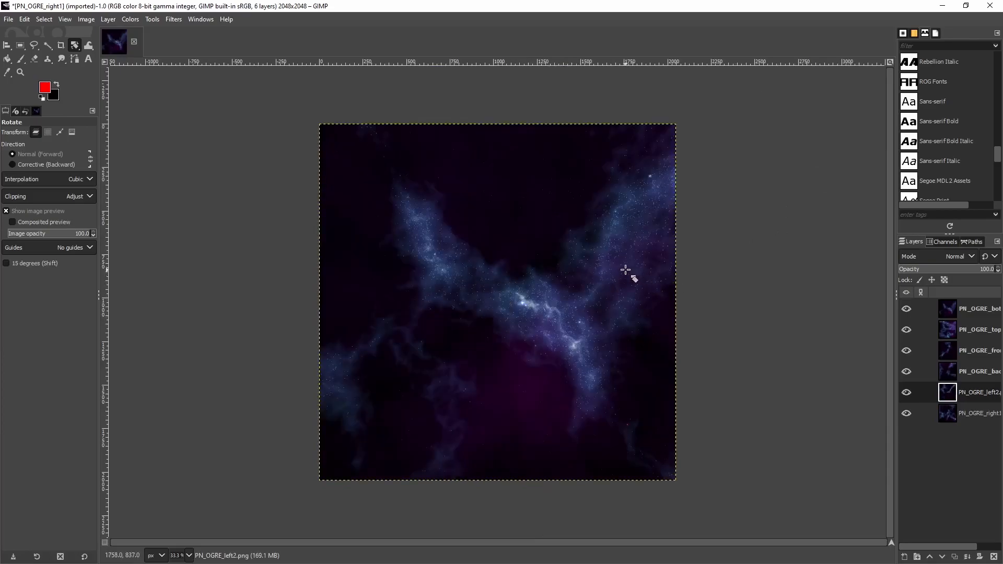
- Rotate the PN_OGRE_back6 layer by 180 degrees about its centre
left_click(972, 370)
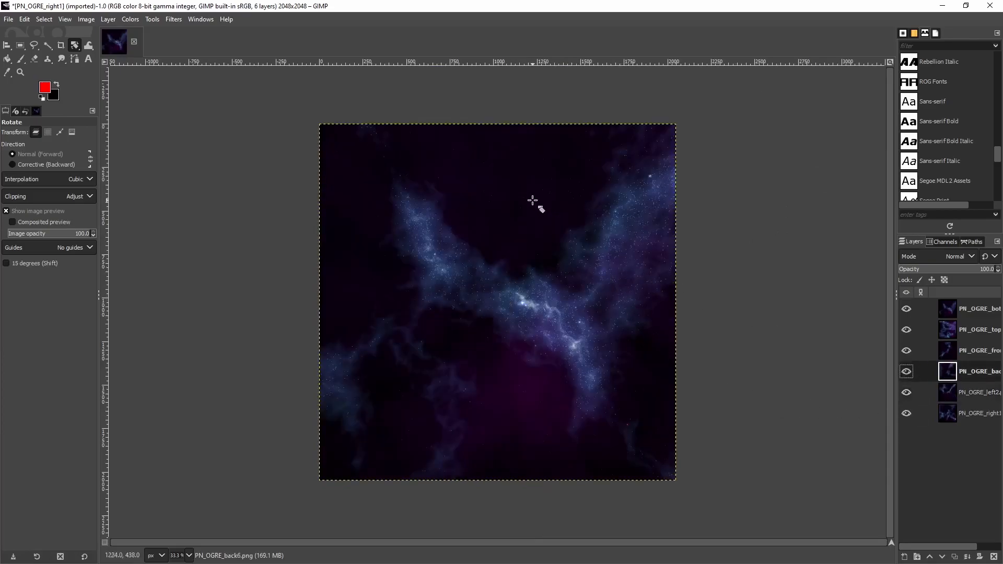
left_click_drag(485, 185, 529, 343, "shift")
left_click_drag(497, 356, 508, 353)
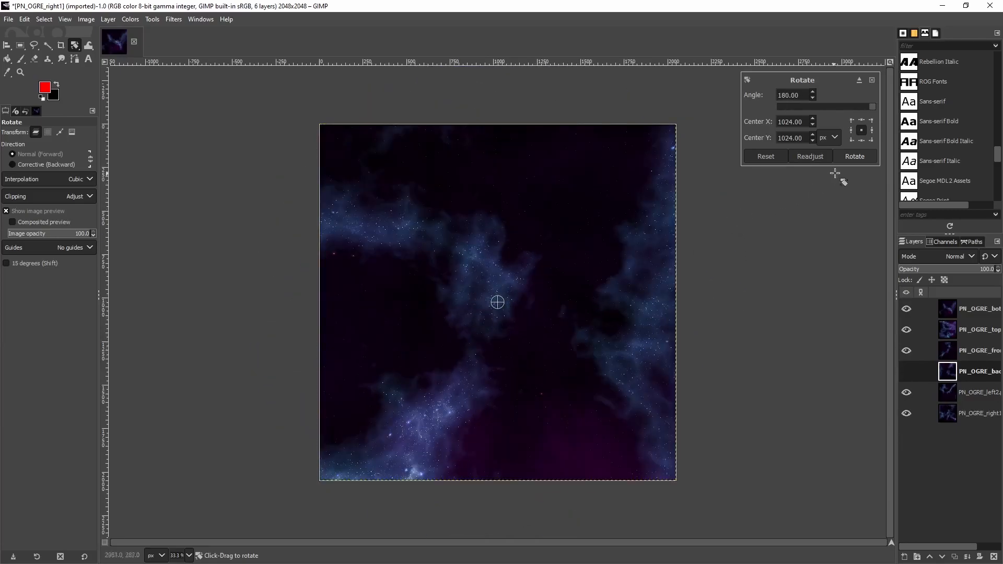
left_click(851, 156)
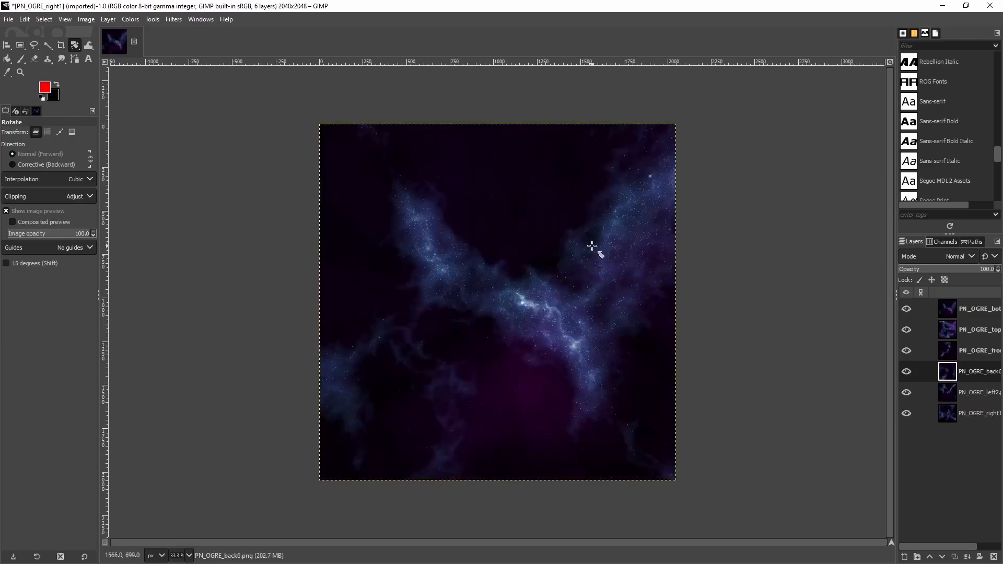
- Rotate the PN_OGRE_bottom4 layer by 180 degrees about its centre
left_click(970, 350)
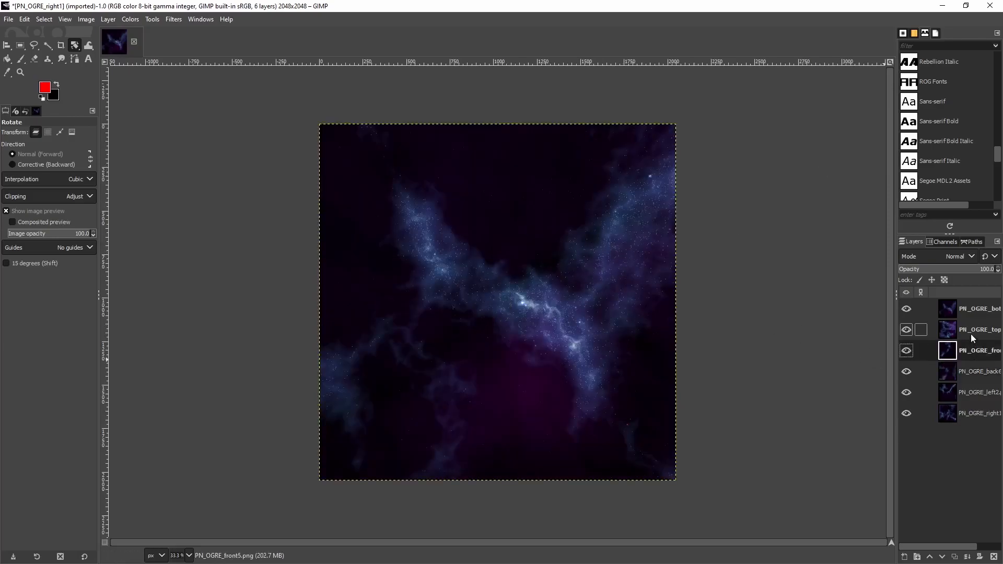
left_click(971, 331)
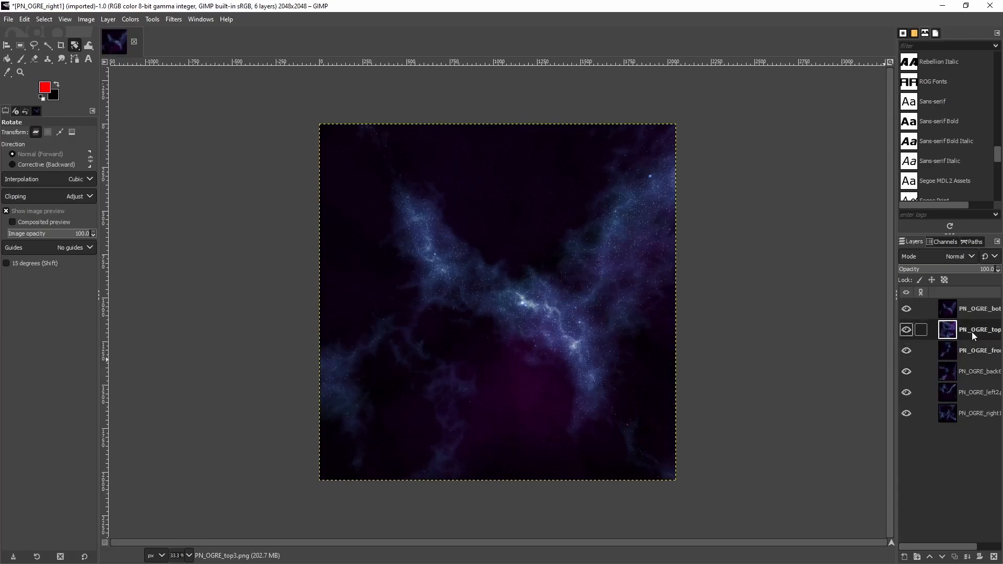
left_click(979, 310)
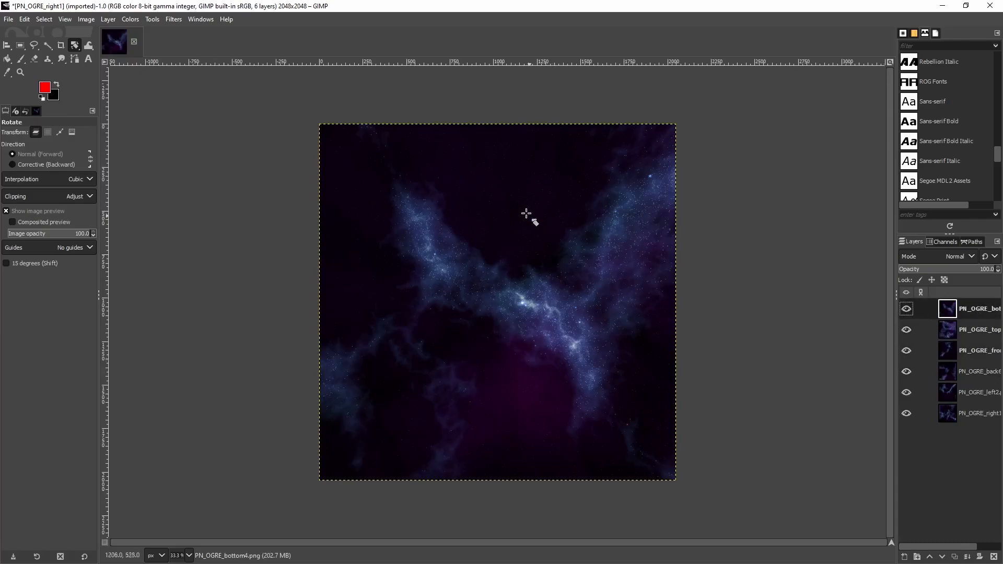
left_click_drag(493, 190, 506, 389, "shift")
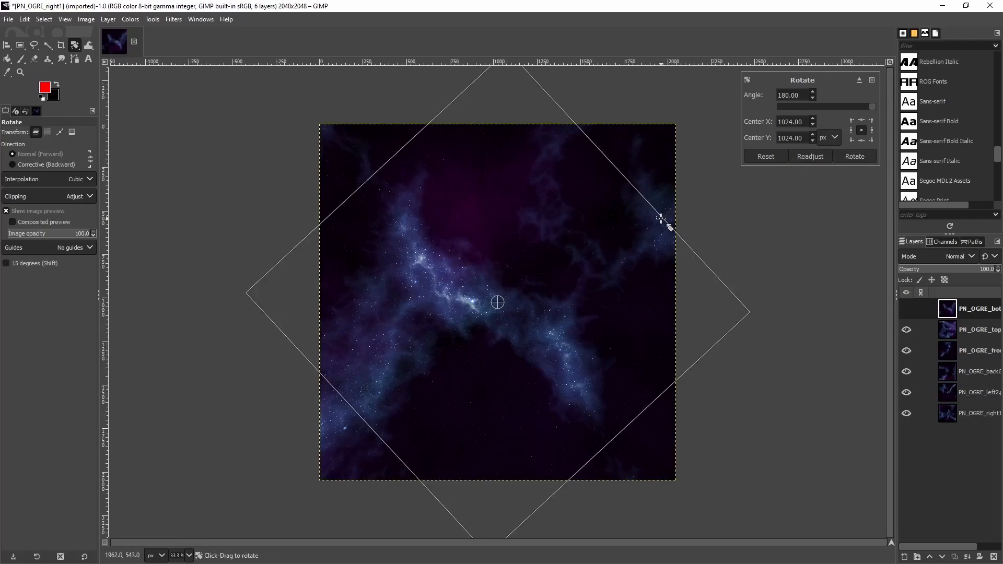
key("ctrl+z")
left_click_drag(581, 183, 441, 396, "shift")
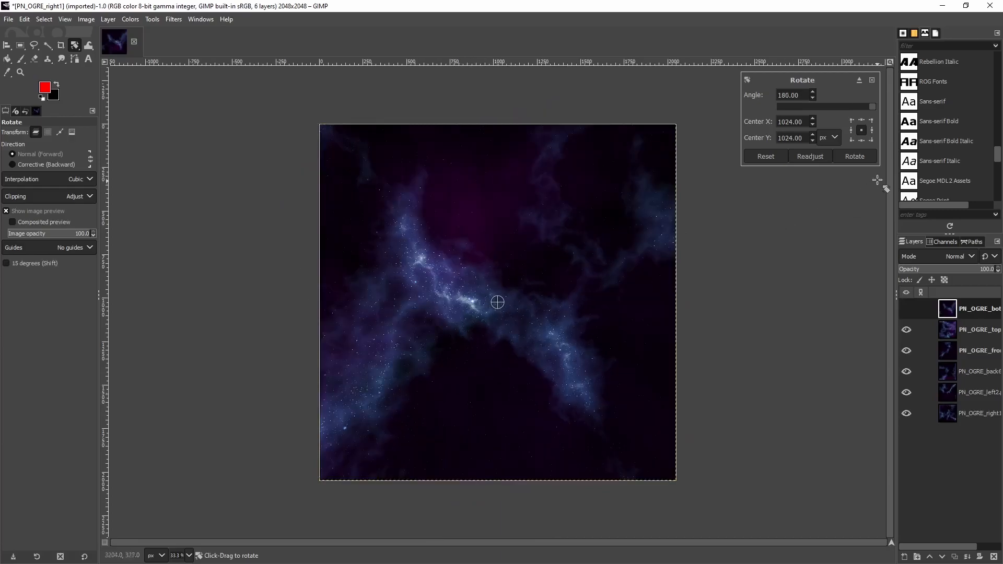
left_click(854, 155)
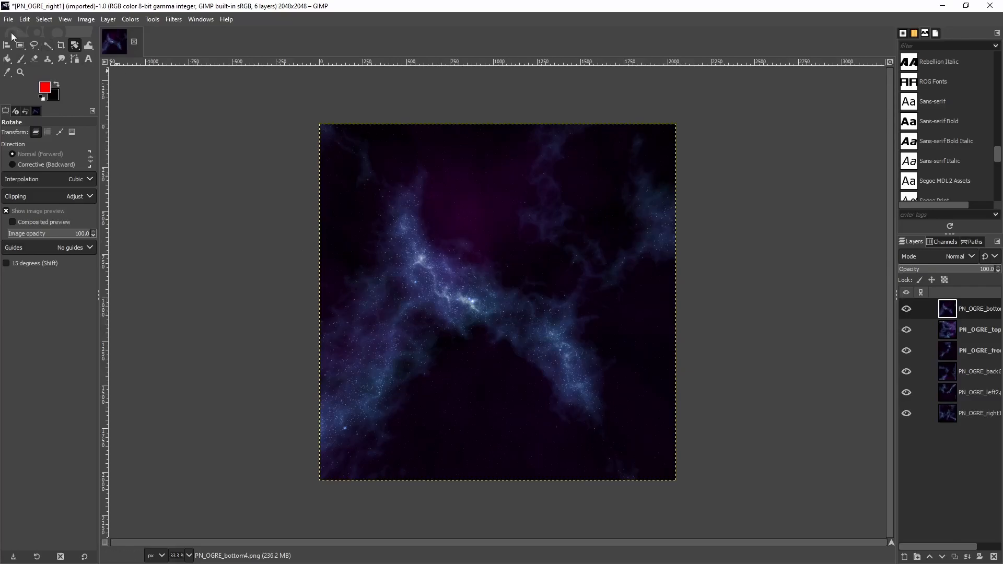
- Activate the Alignment tool and create a new 6144 x 2048 px image
left_click(7, 48)
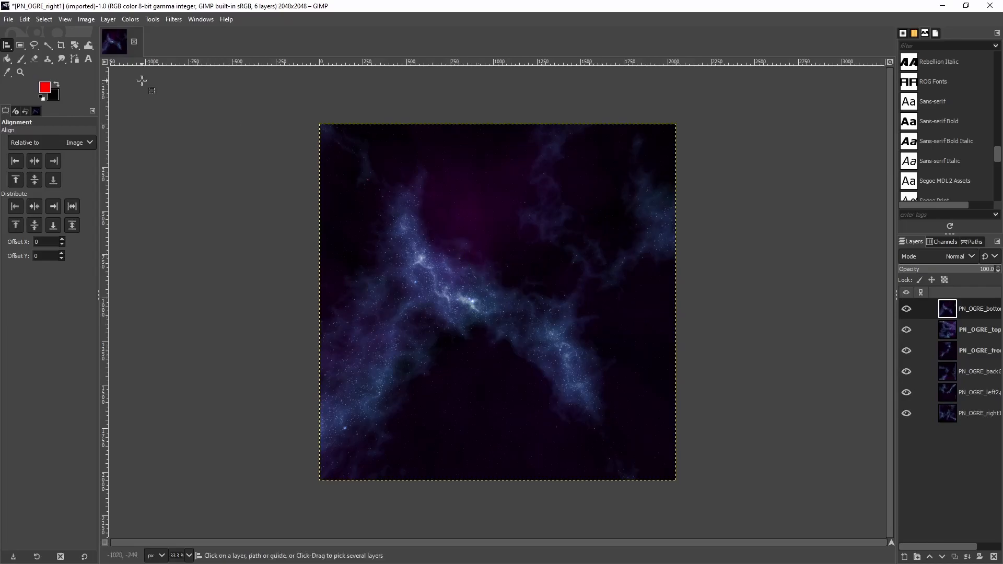
left_click(10, 19)
left_click(20, 36)
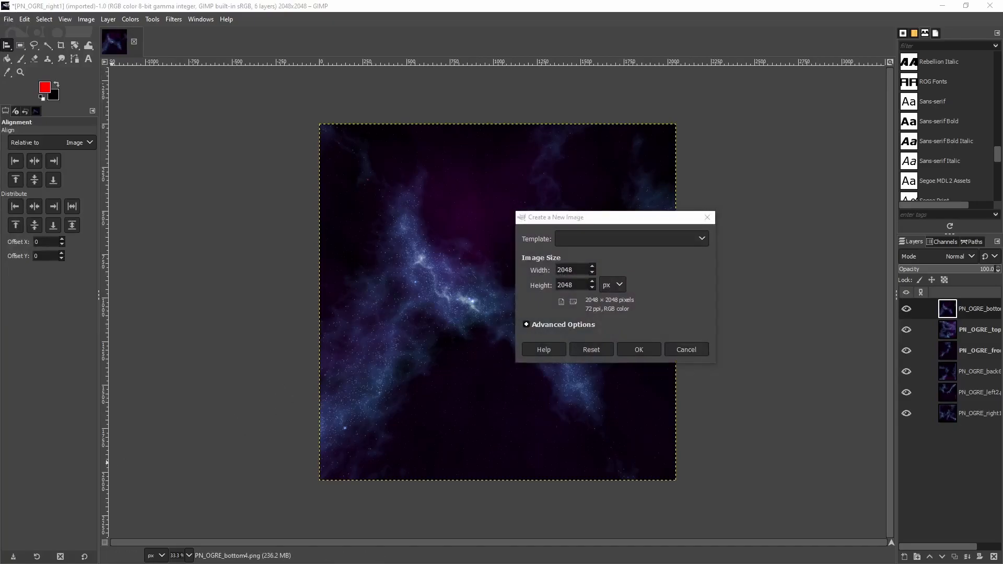
left_click(574, 271)
type("6144")
key("Return")
- Copy the rotated PN_OGRE_right1 layer into the 6144 x 2048 image and turn the pasted selection into its own layer
left_click(114, 41)
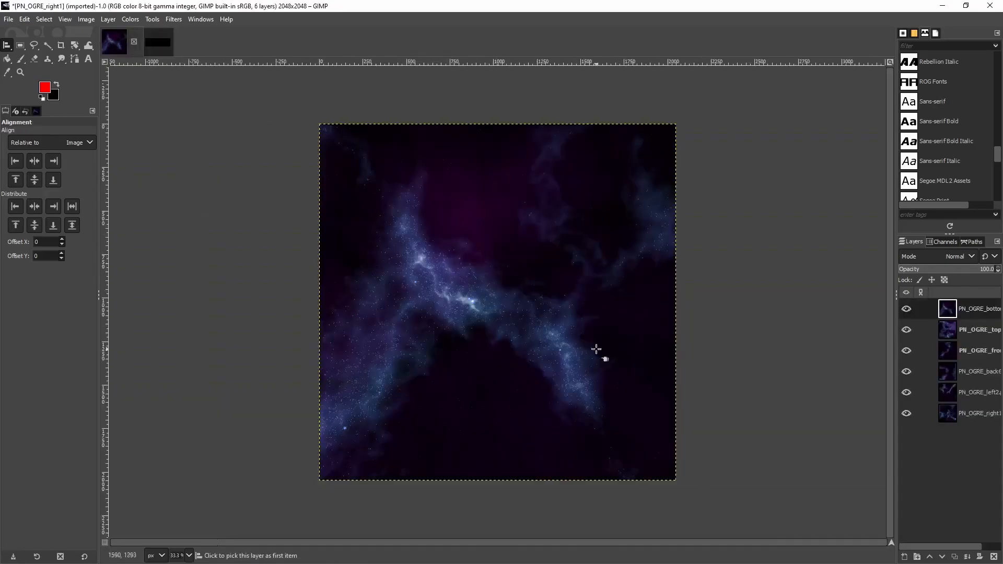
left_click(968, 413)
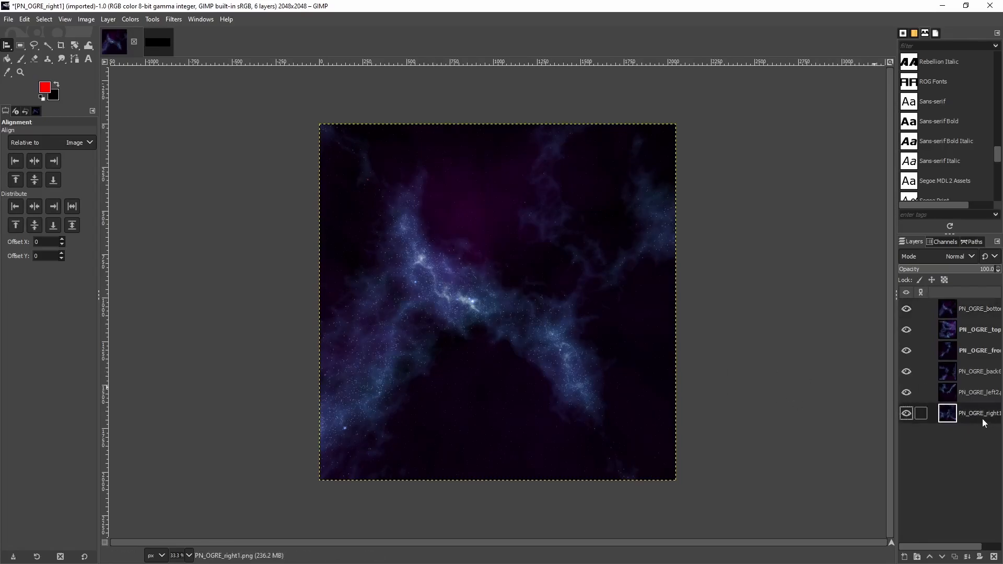
right_click(452, 287)
mouse_move(482, 316)
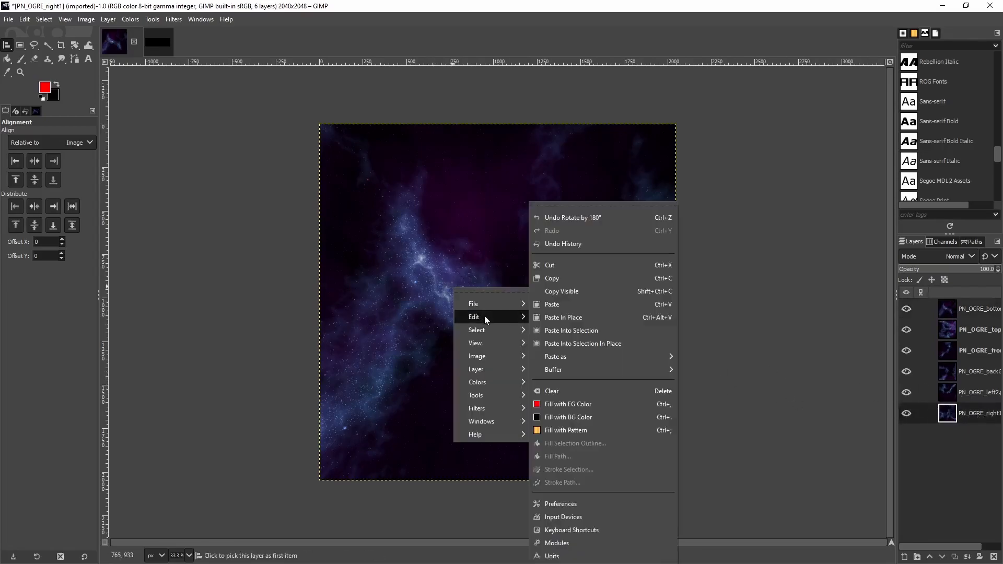
left_click(538, 270)
left_click(155, 41)
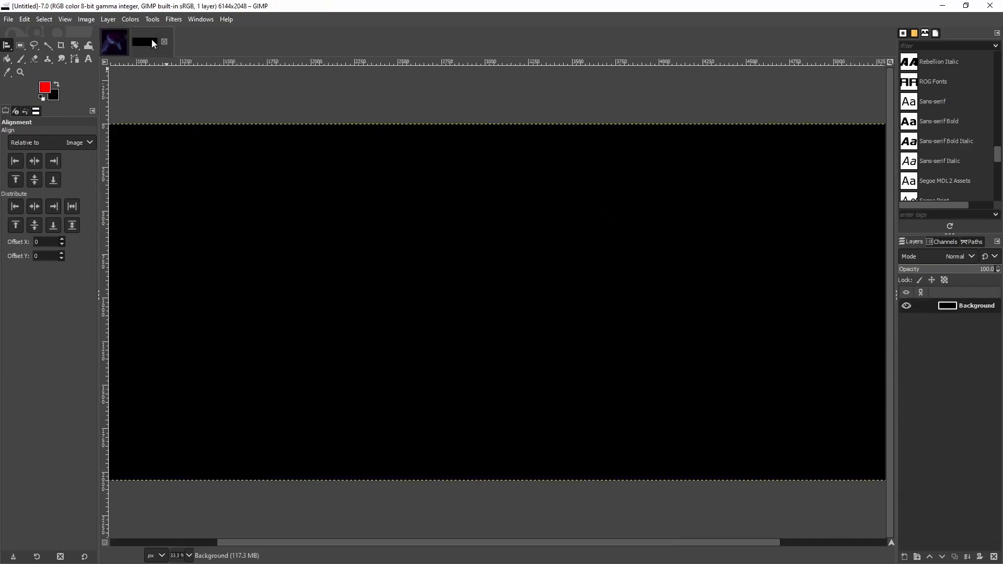
right_click(358, 240)
mouse_move(410, 279)
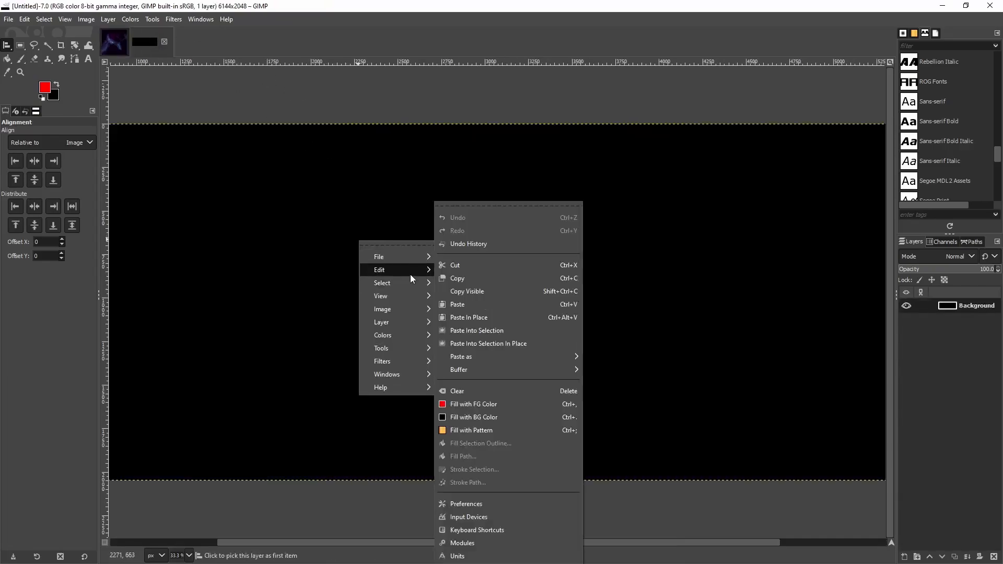
left_click(465, 305)
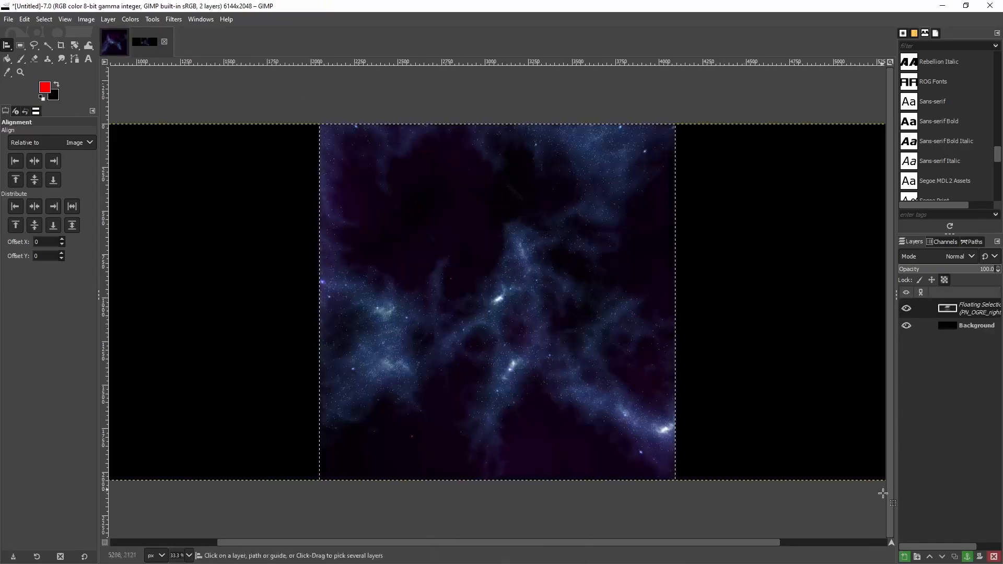
left_click(904, 556)
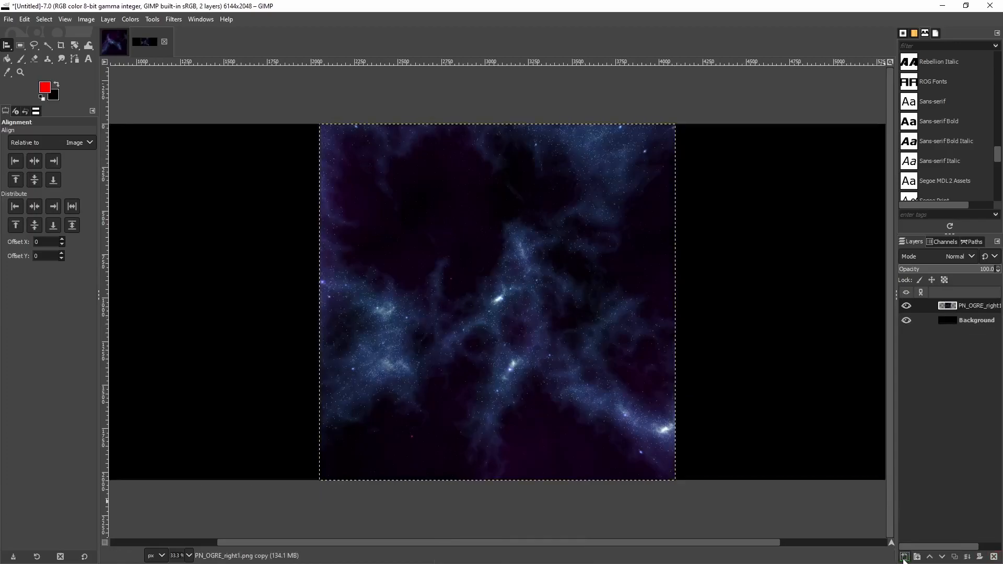
- Delete the black Background layer and place the pasted PN_OGRE_right1 layer against the canvas's left edge
right_click(963, 319)
left_click(904, 147)
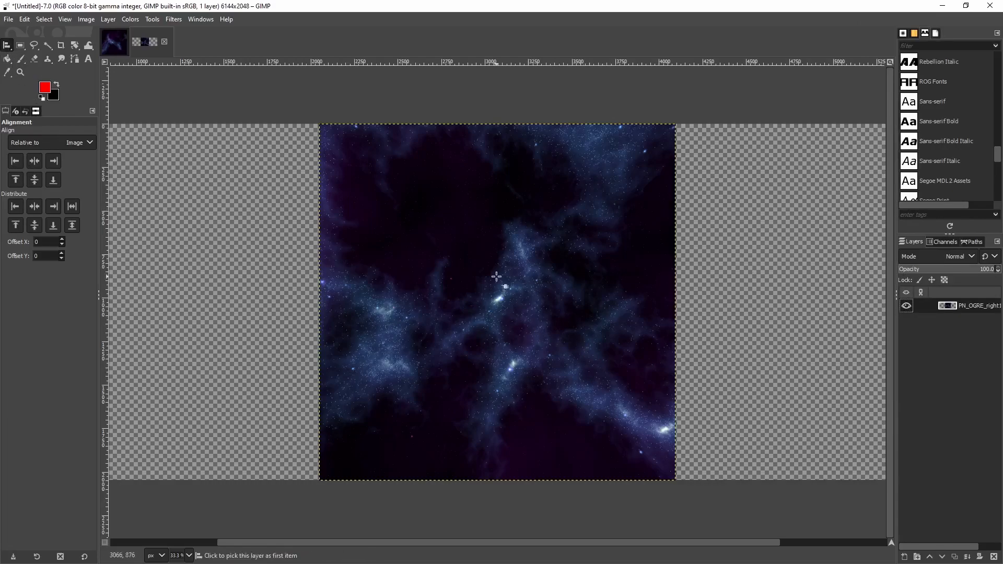
left_click(16, 207)
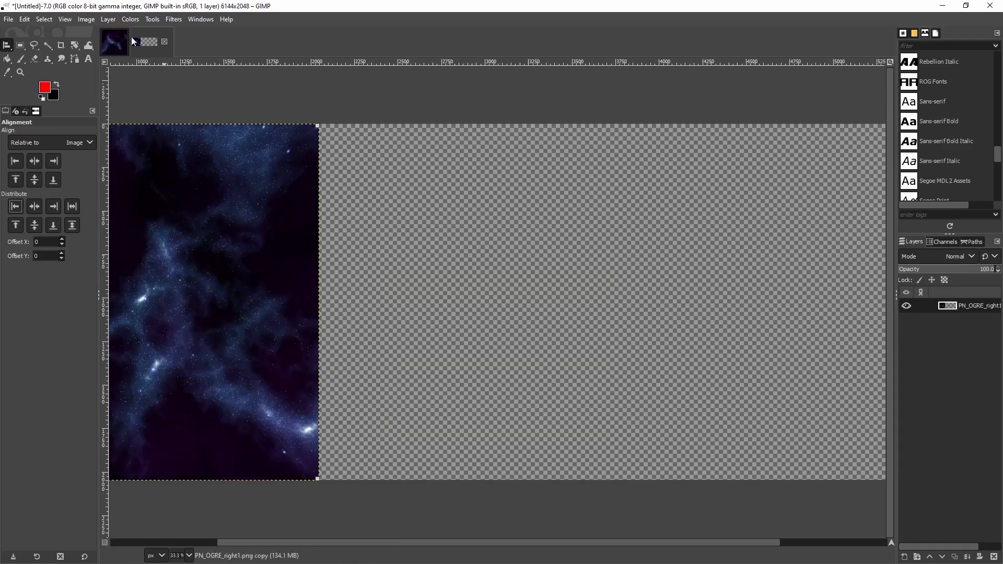
- Copy the PN_OGRE_left2 layer into the wide image as a new layer and centre it horizontally on the canvas
left_click(118, 42)
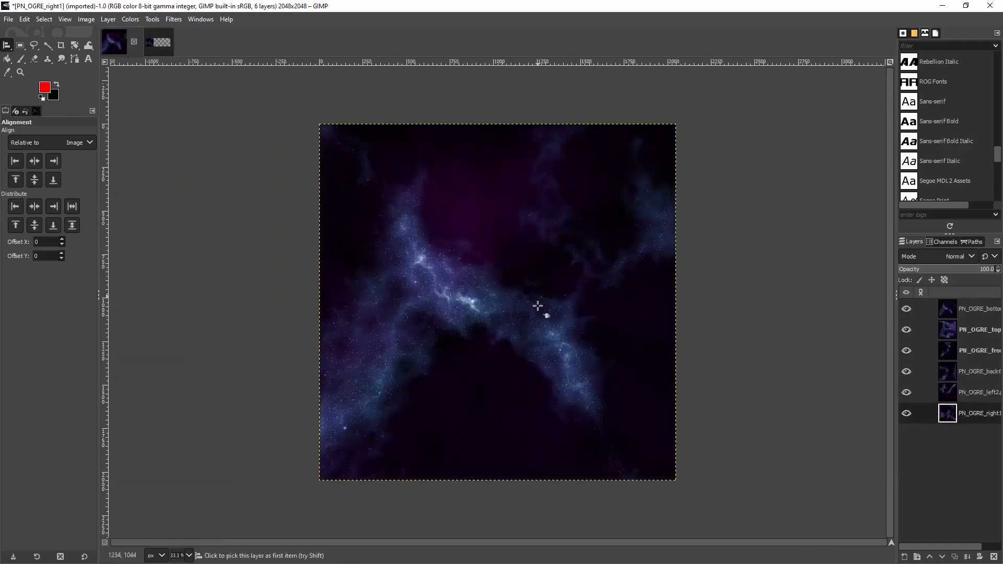
left_click(960, 393)
right_click(490, 284)
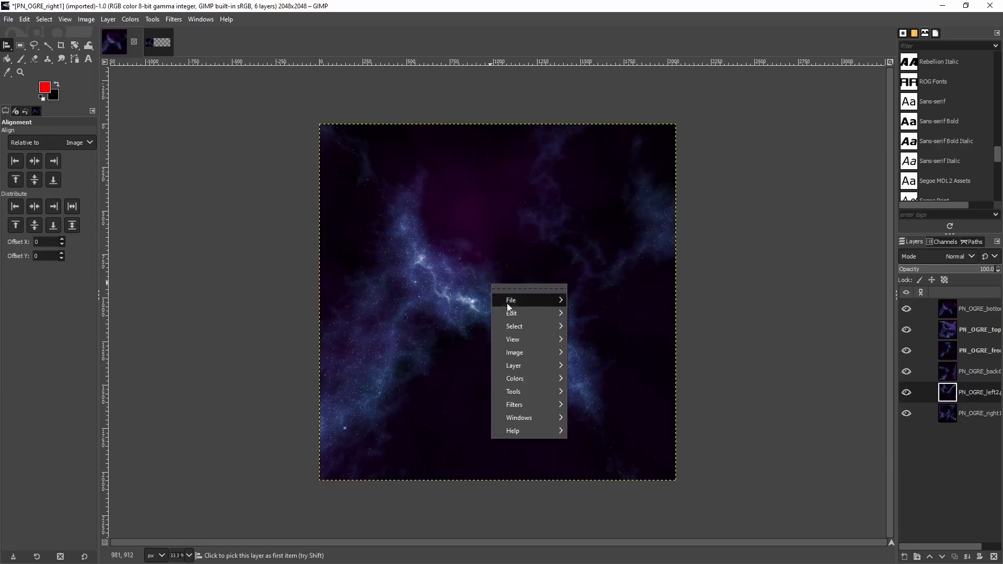
mouse_move(520, 315)
left_click(595, 278)
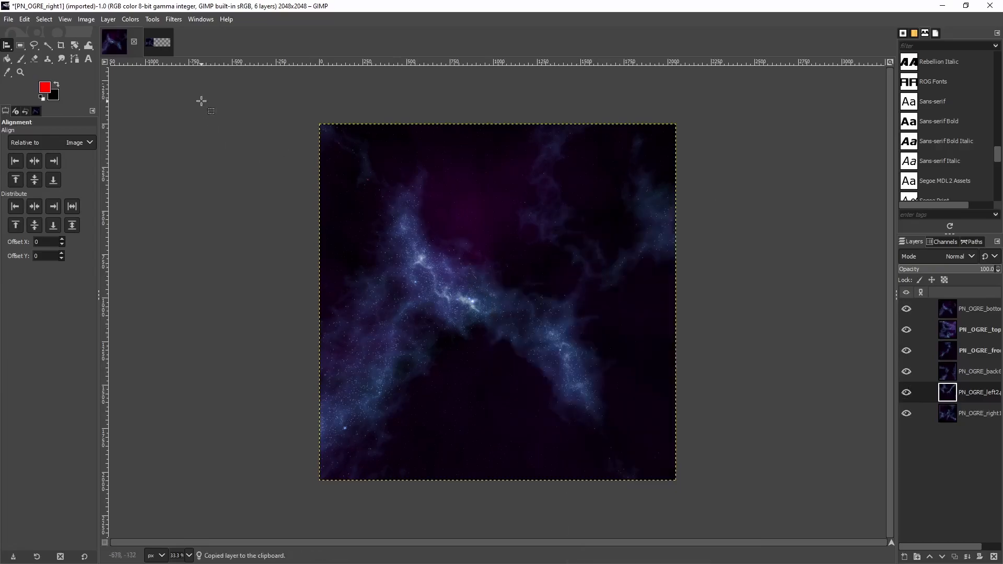
left_click(162, 44)
right_click(464, 287)
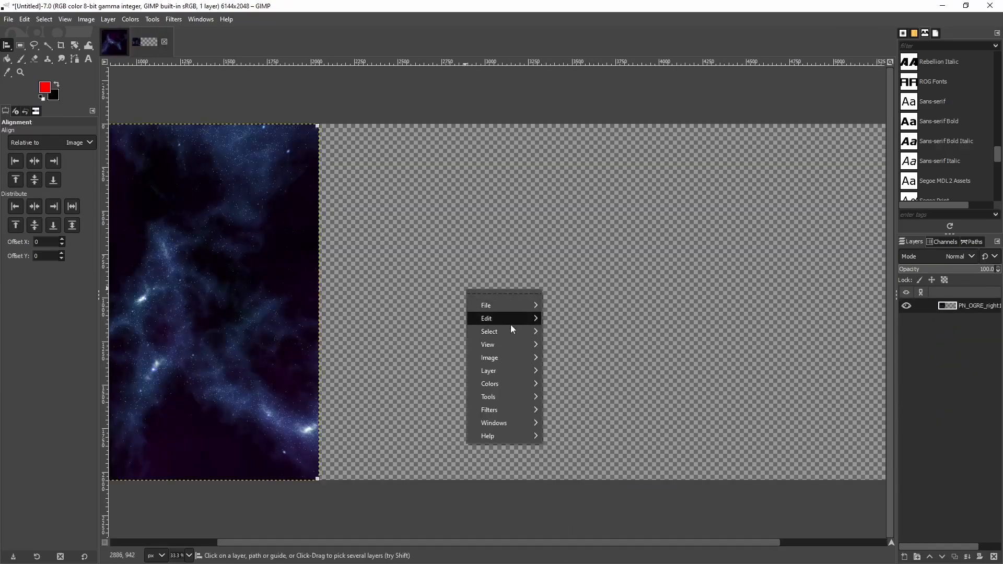
mouse_move(509, 320)
left_click(572, 304)
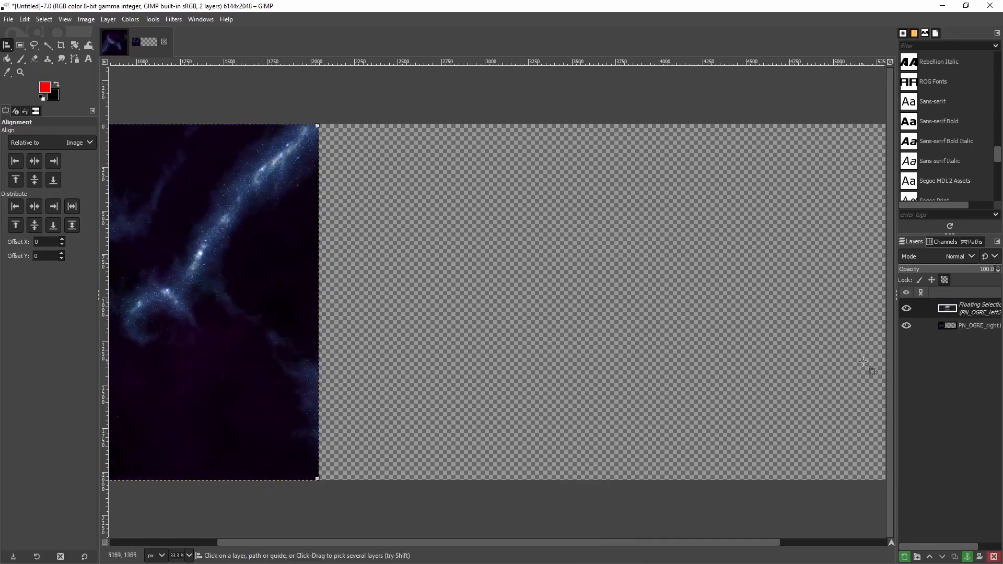
left_click(904, 557)
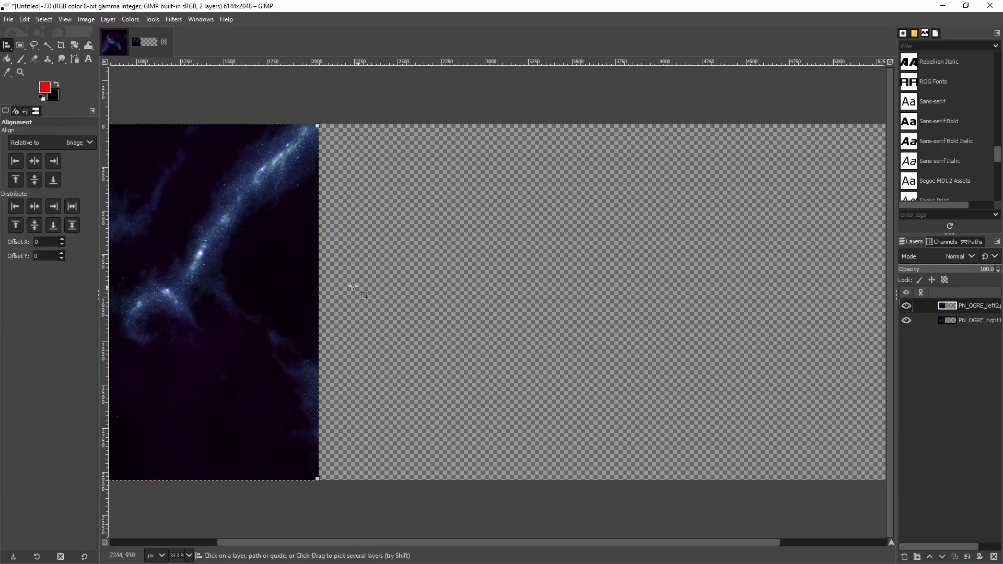
left_click(34, 207)
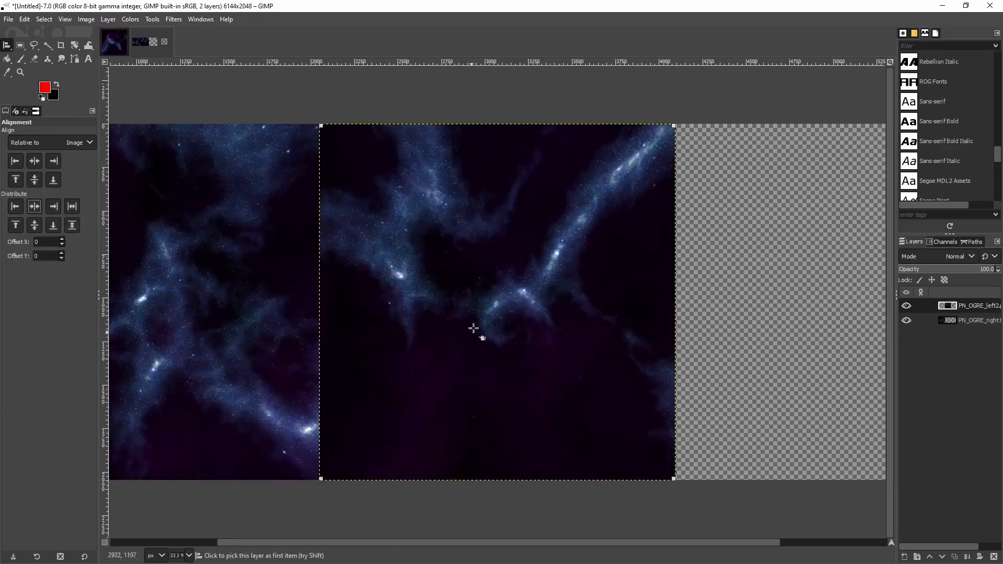
- Copy the rotated PN_OGRE_back6 layer into the wide image and turn the pasted selection into its own layer
left_click(104, 37)
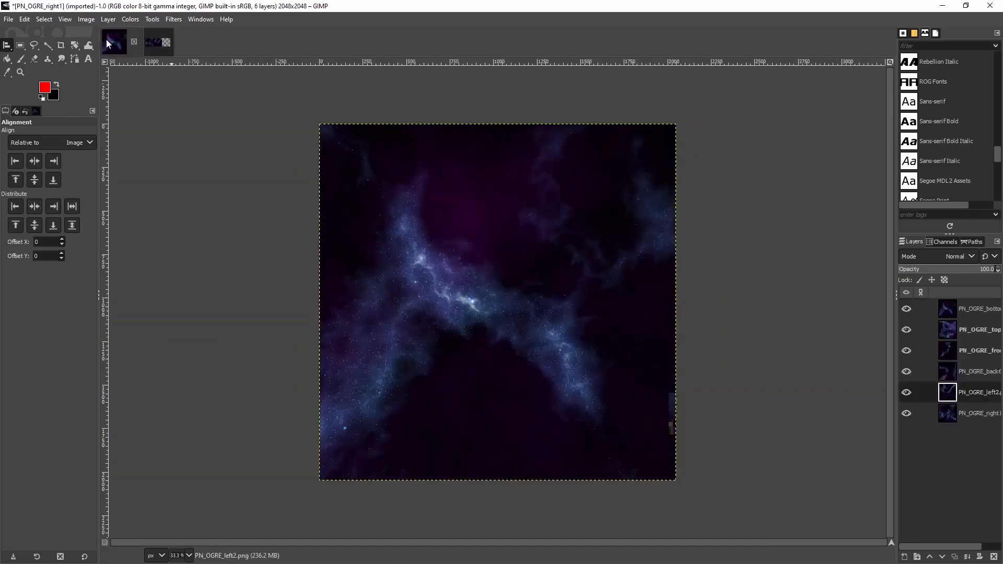
left_click(975, 371)
right_click(493, 282)
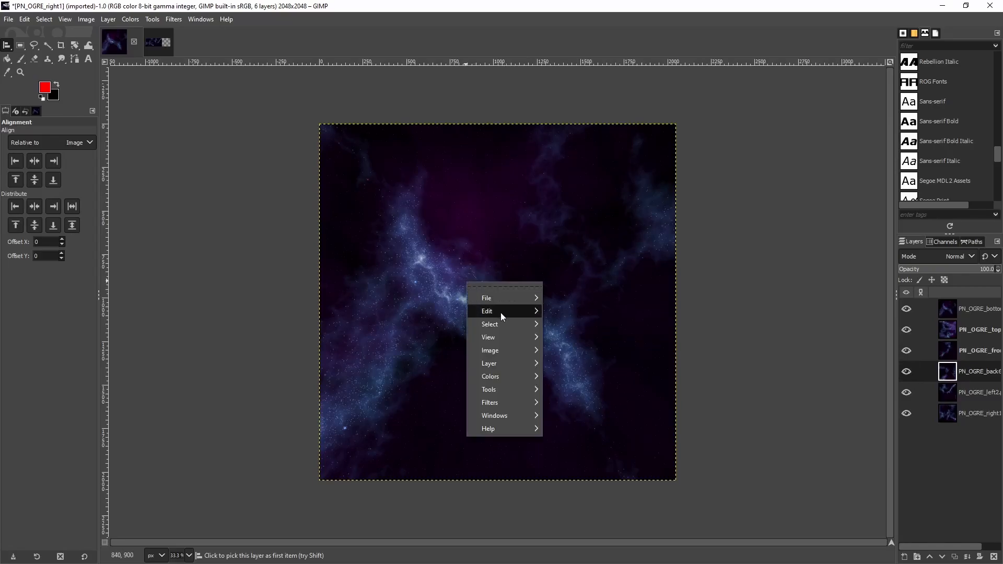
mouse_move(502, 313)
left_click(575, 280)
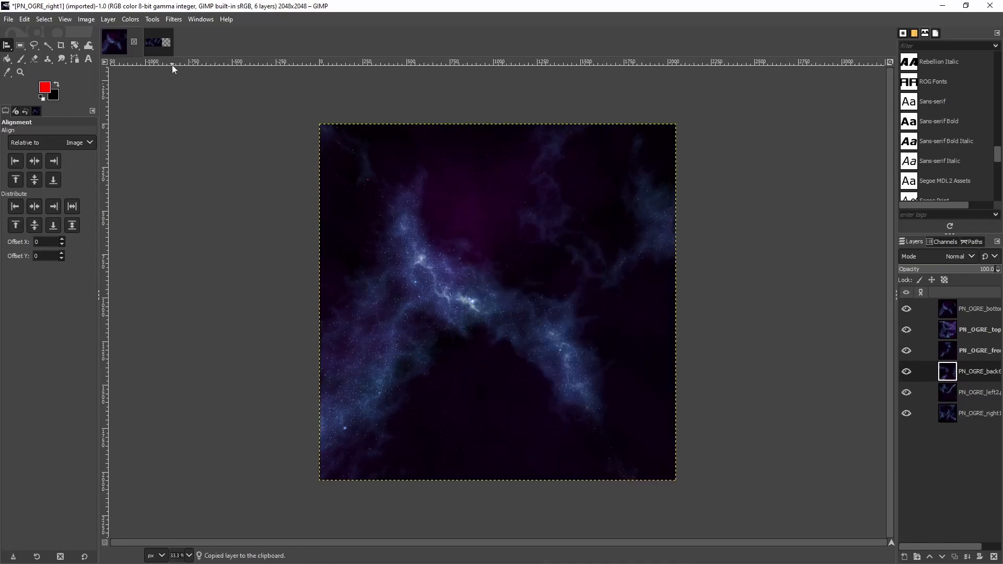
left_click(158, 42)
right_click(442, 280)
mouse_move(474, 311)
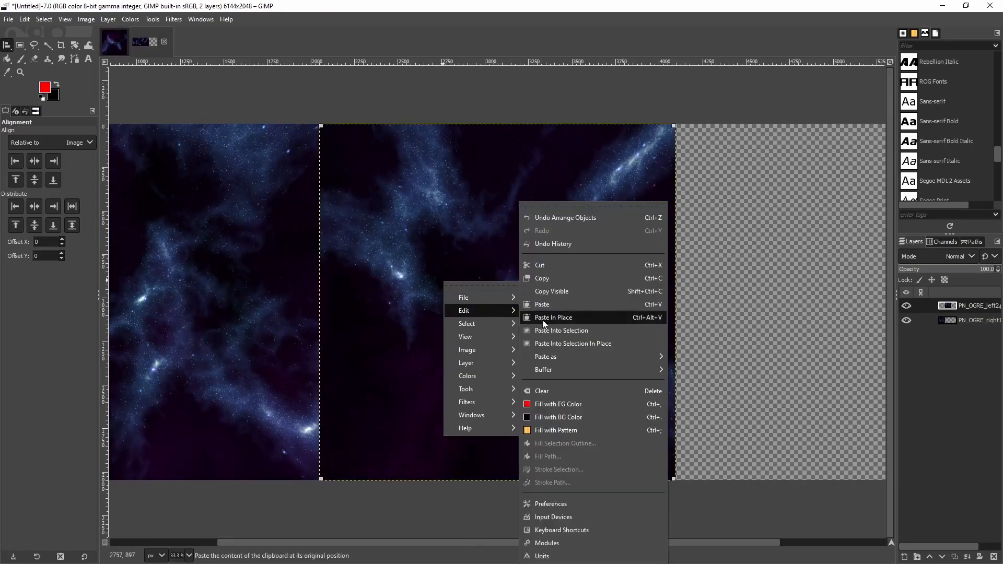
left_click(552, 304)
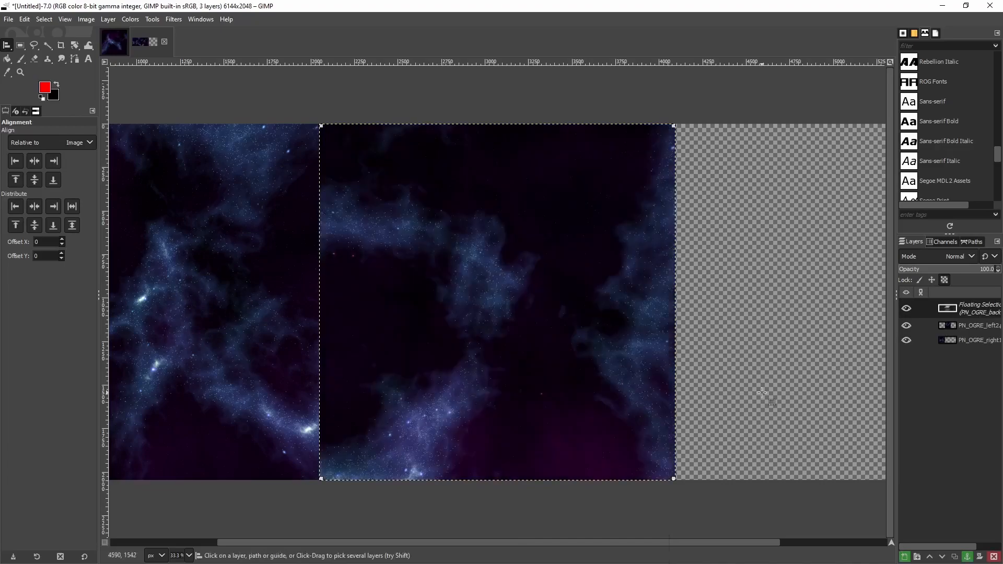
left_click(904, 557)
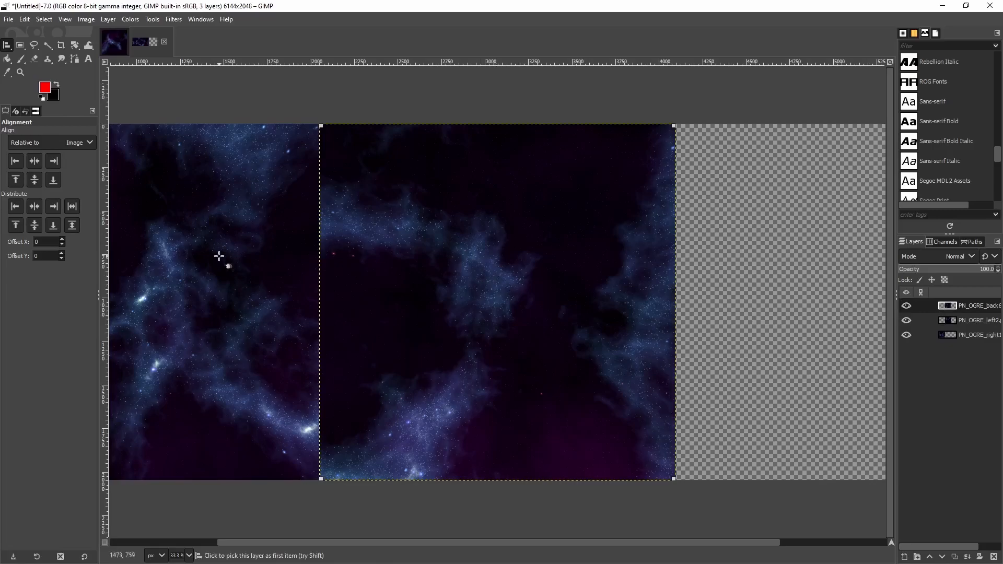
- Place the PN_OGRE_back6 layer against the canvas's right edge and merge it down into the PN_OGRE_left2 layer
left_click(55, 206)
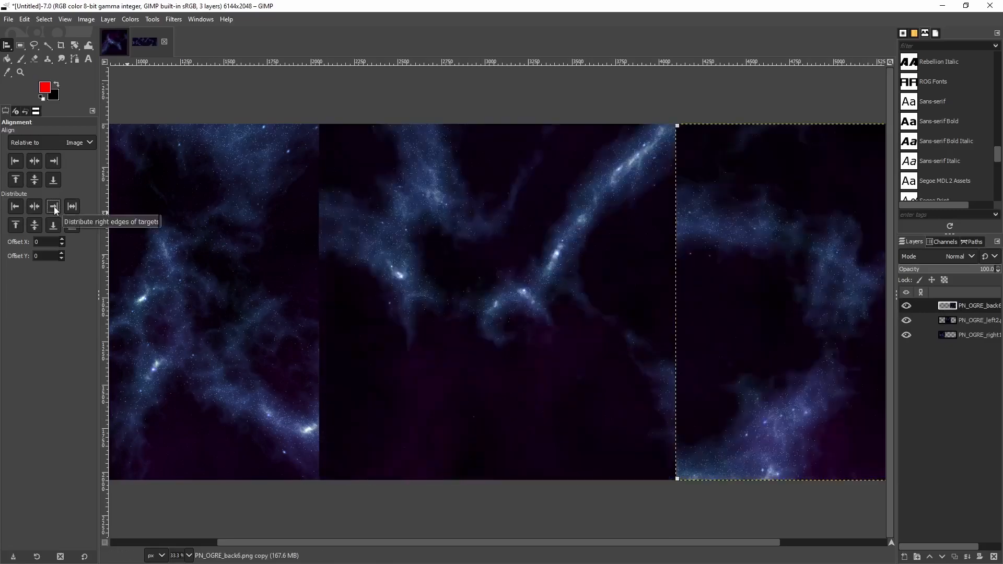
right_click(953, 306)
left_click(899, 134)
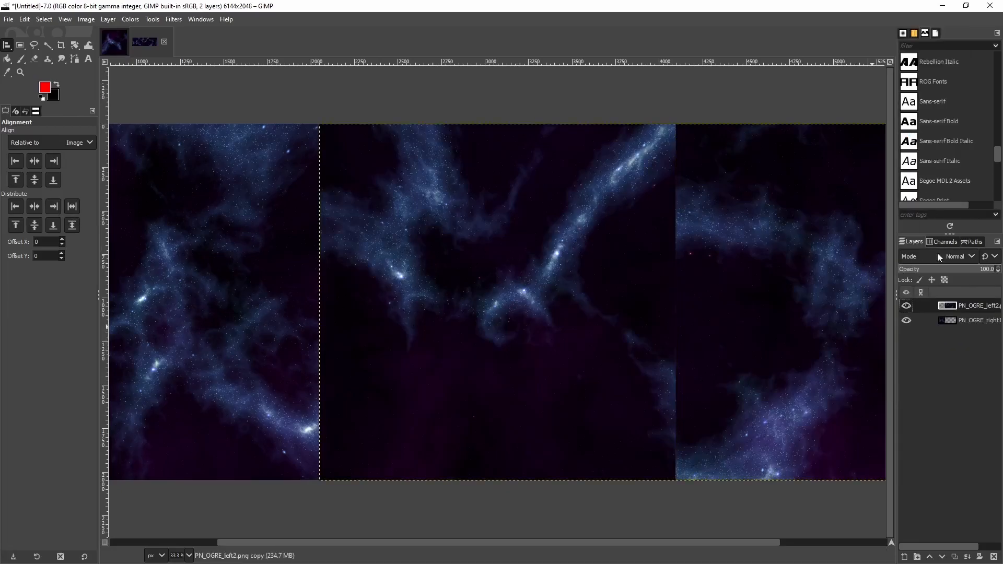
- Merge the PN_OGRE_left2 layer down into PN_OGRE_right1 and create a second wide image of 6144 × 2048 px
right_click(960, 308)
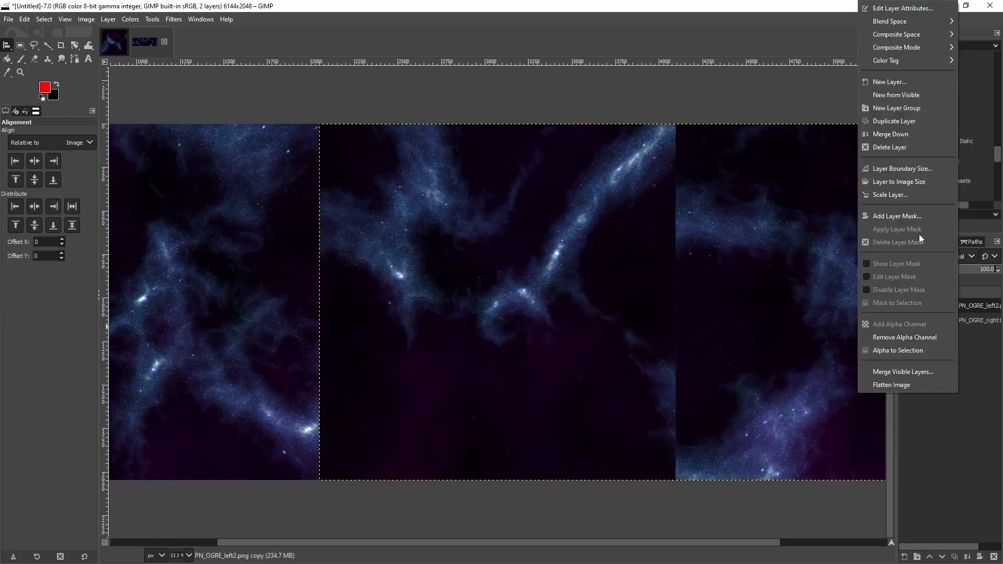
left_click(899, 136)
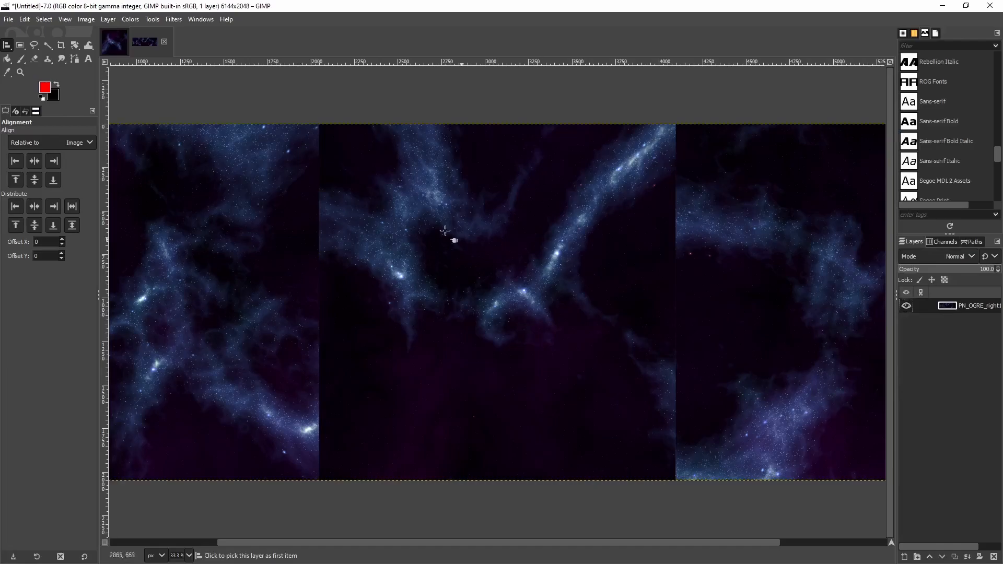
left_click(9, 19)
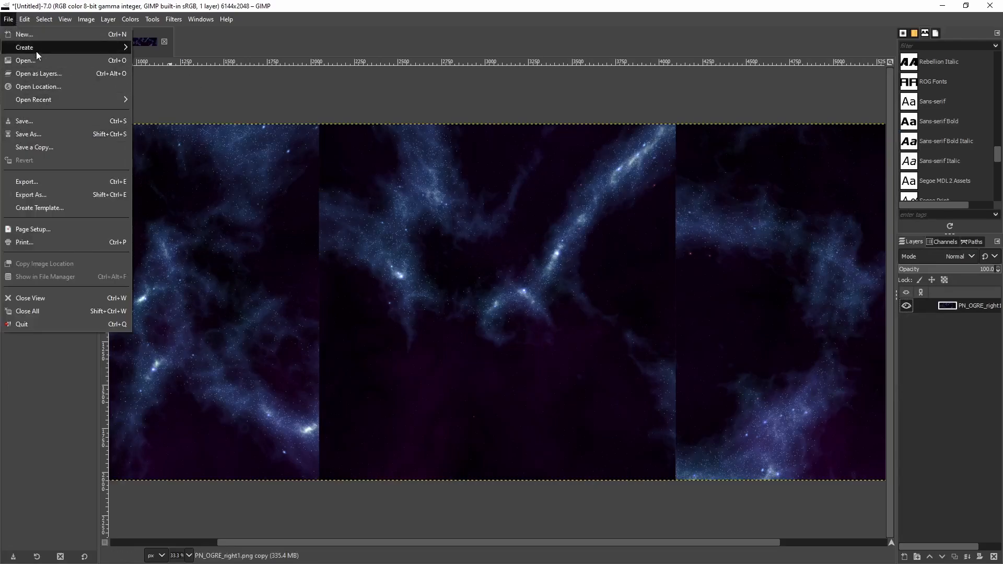
left_click(18, 33)
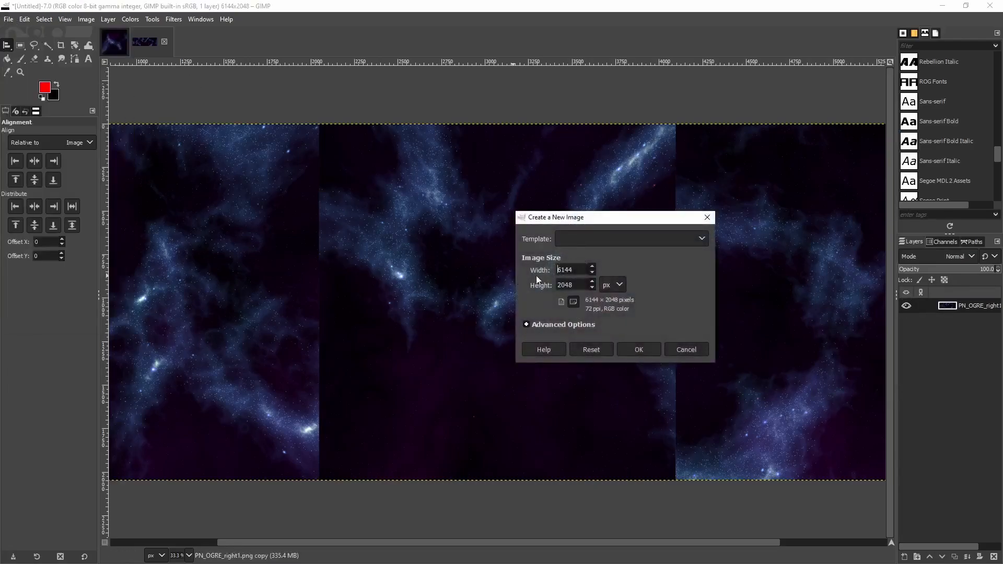
left_click(637, 349)
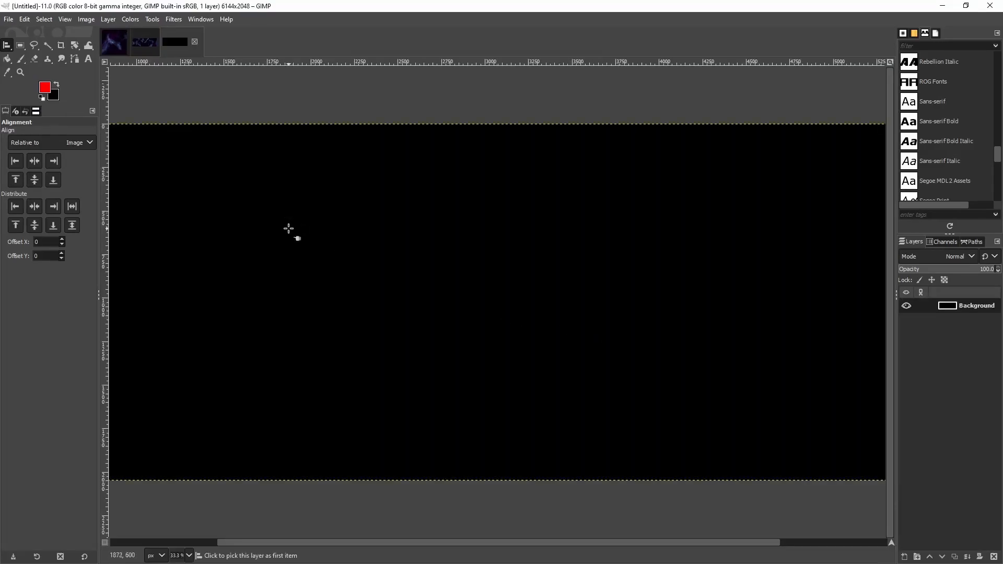
- Copy the PN_OGRE_front5 layer from the six-layer source image into the new wide image as its own layer
left_click(113, 41)
left_click(961, 351)
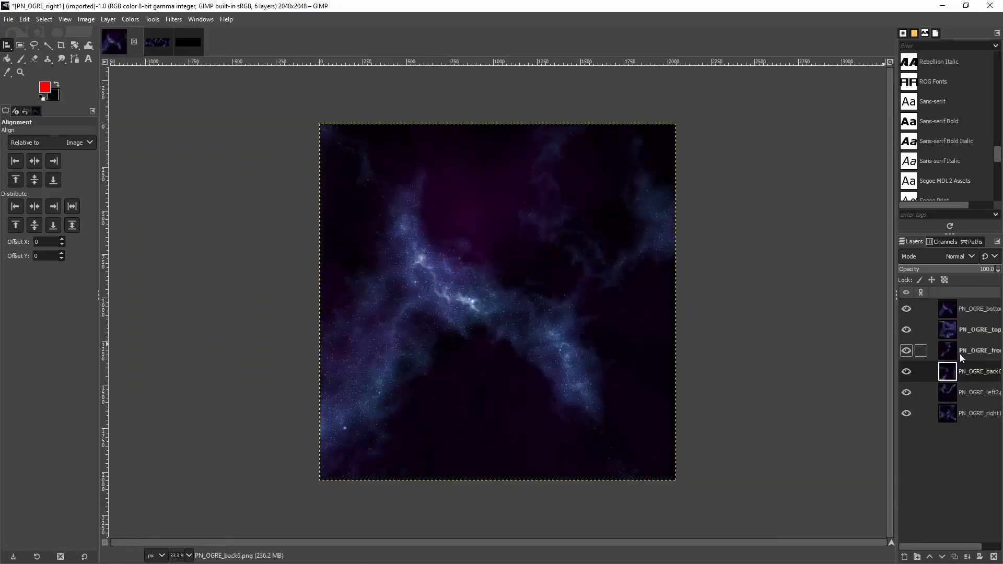
right_click(480, 297)
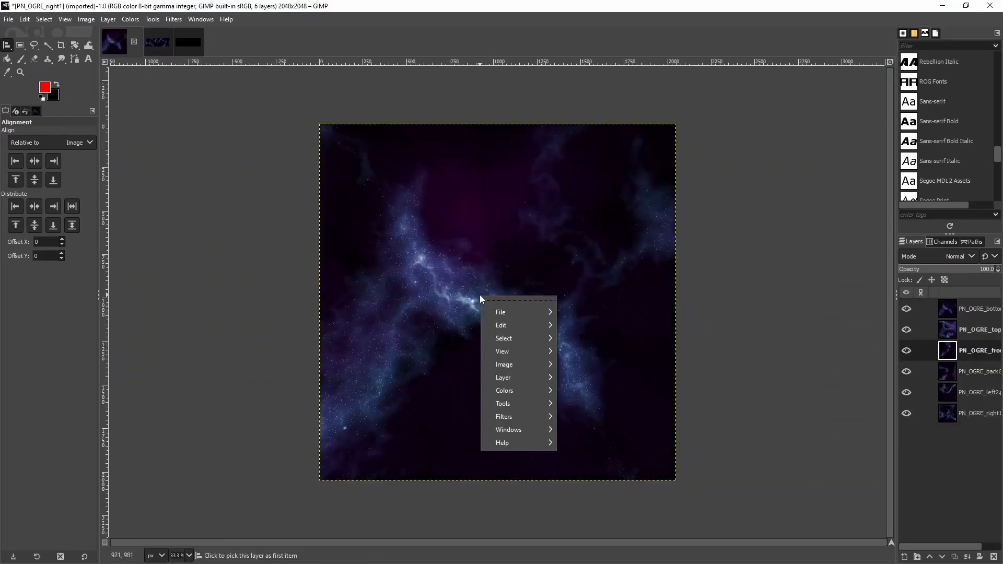
mouse_move(523, 331)
left_click(601, 279)
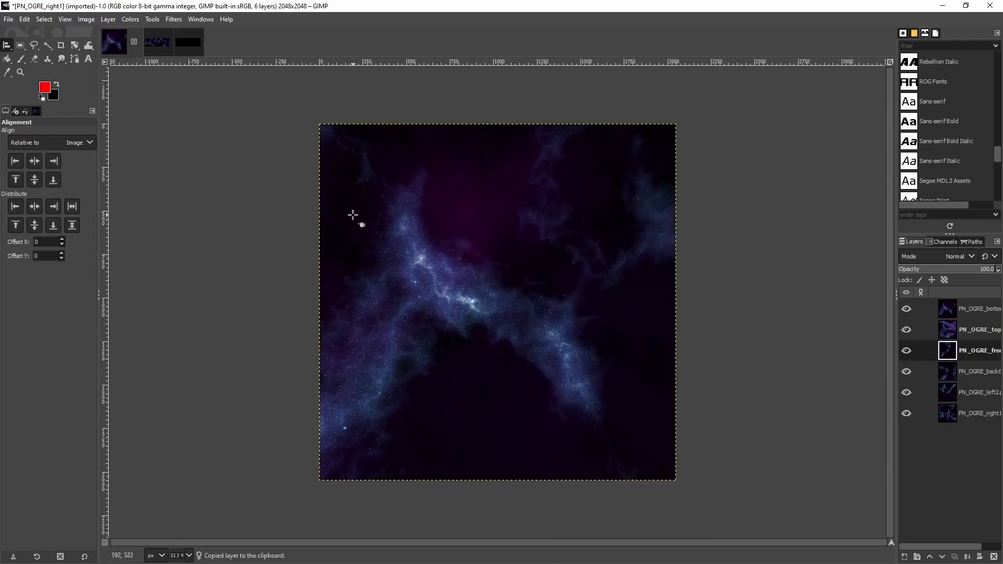
left_click(191, 43)
right_click(433, 268)
mouse_move(462, 295)
left_click(546, 304)
left_click(904, 556)
- Delete the black Background layer and place the PN_OGRE_front5 layer against the canvas's left edge
left_click(971, 320)
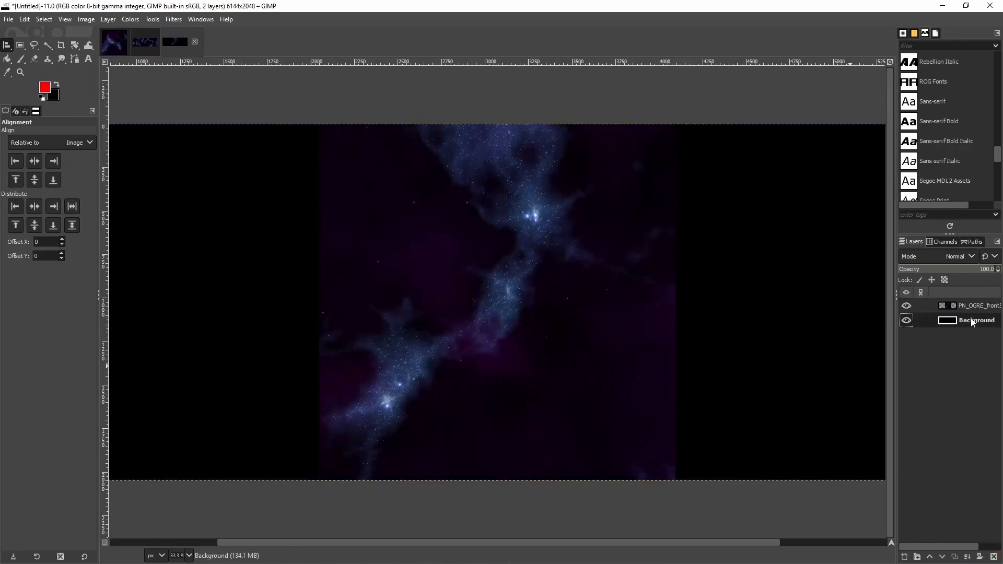
right_click(971, 321)
left_click(901, 147)
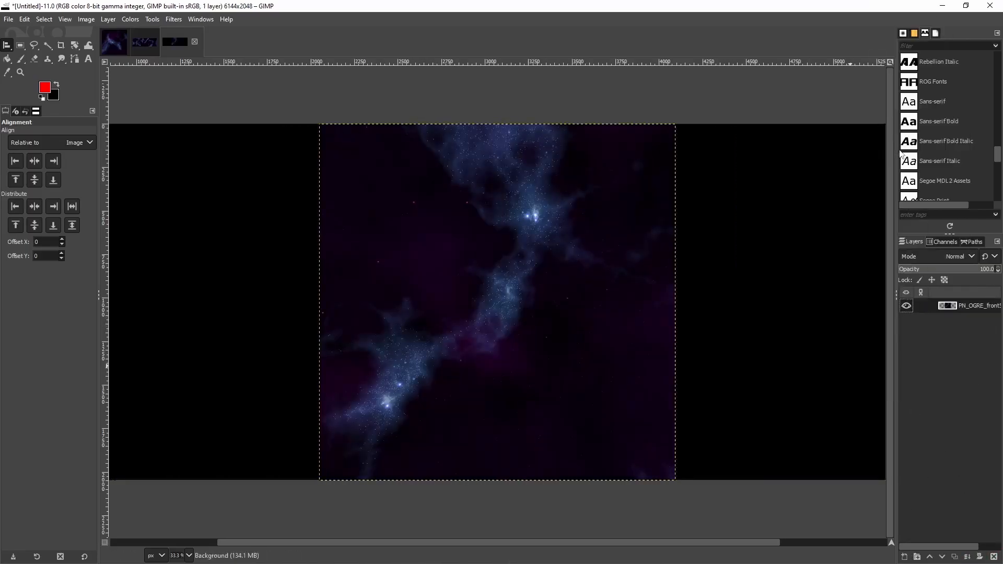
left_click(426, 272)
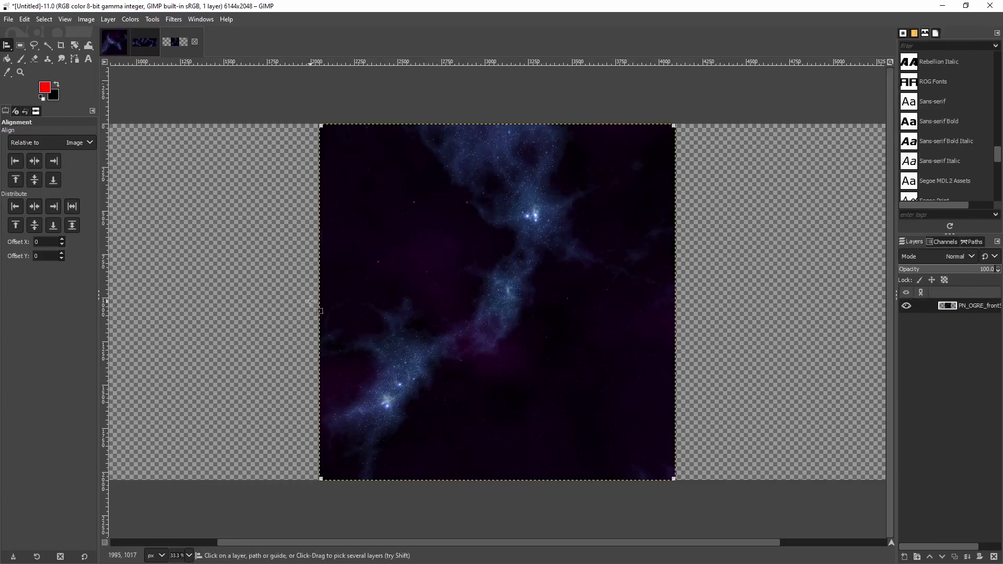
left_click(18, 209)
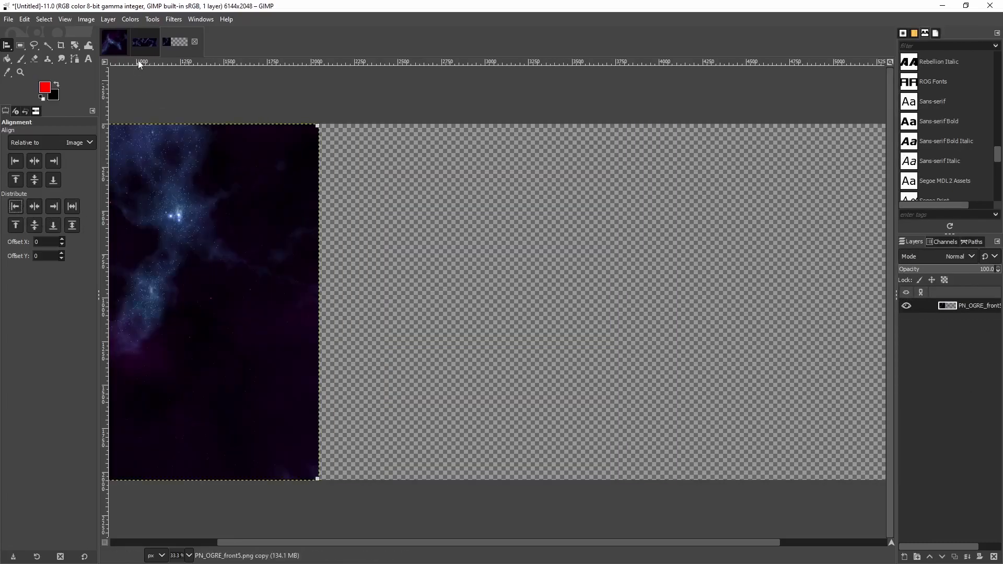
- Copy the PN_OGRE_top3 layer into the second wide image as a new layer and centre it horizontally on the canvas
left_click(116, 42)
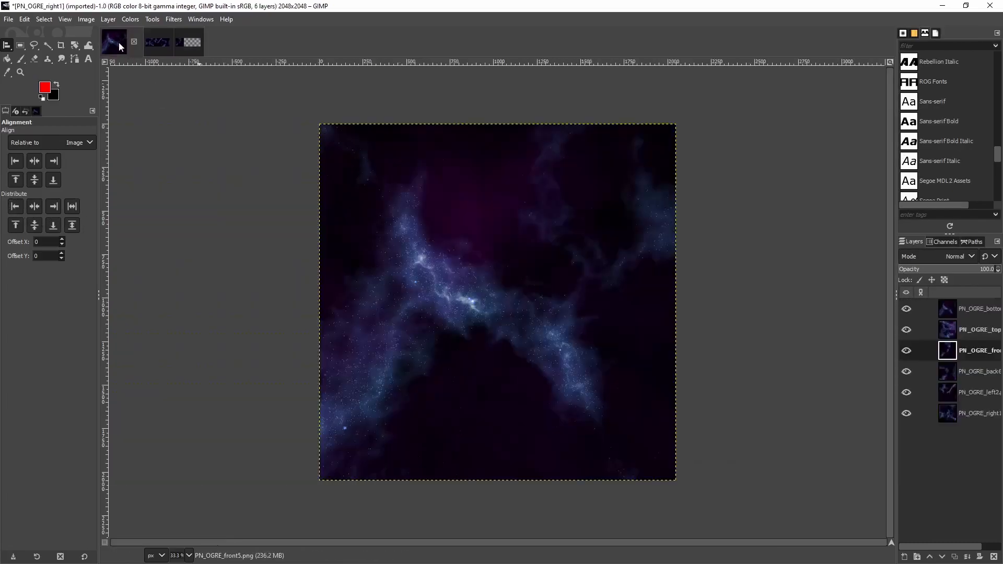
left_click(969, 328)
right_click(532, 290)
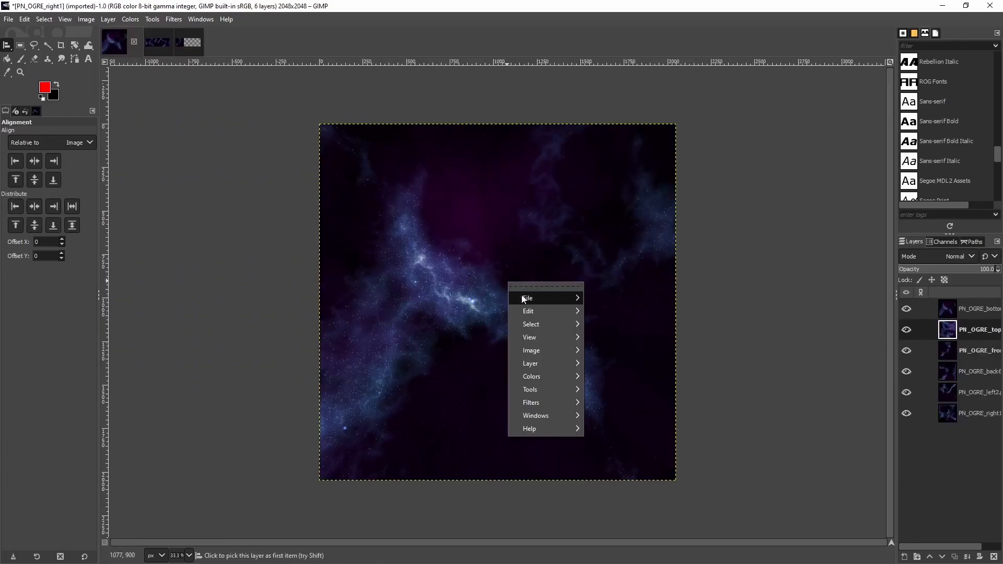
mouse_move(554, 311)
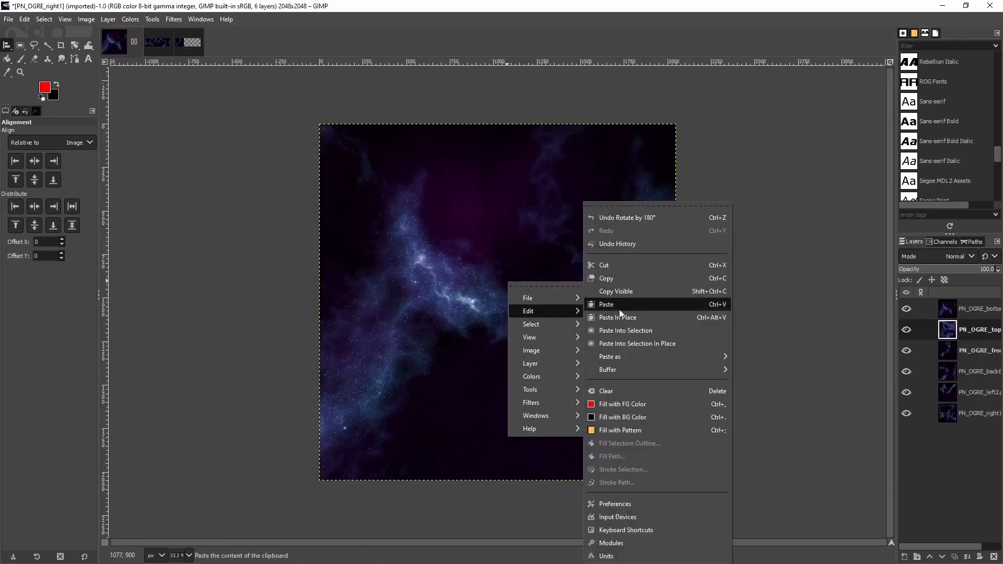
left_click(606, 278)
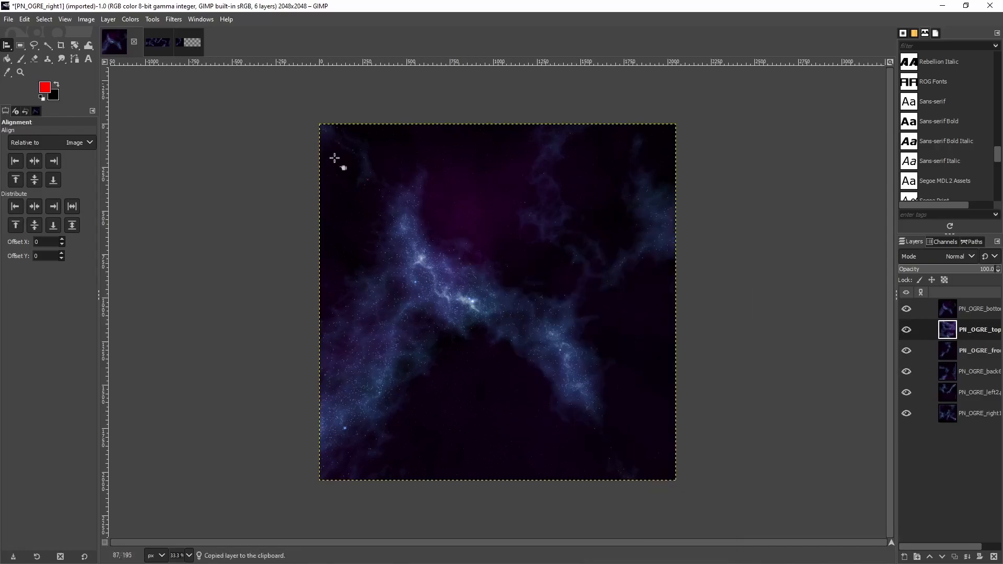
left_click(191, 46)
right_click(442, 299)
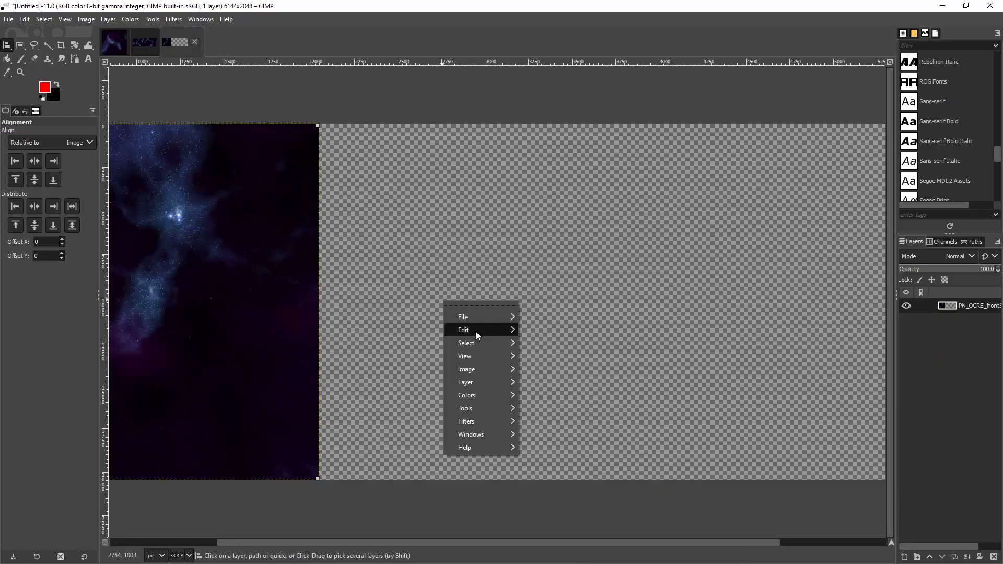
mouse_move(476, 331)
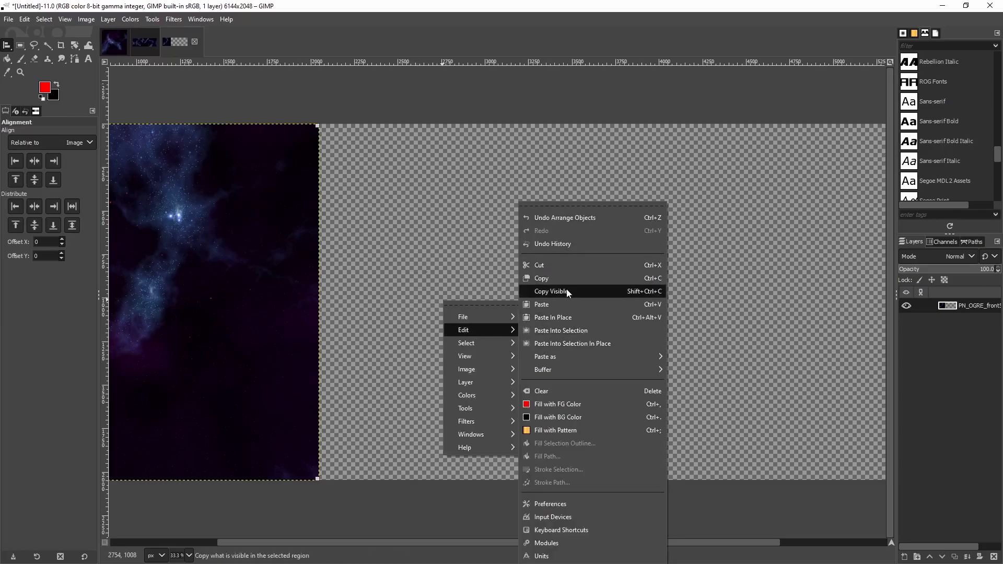
left_click(560, 304)
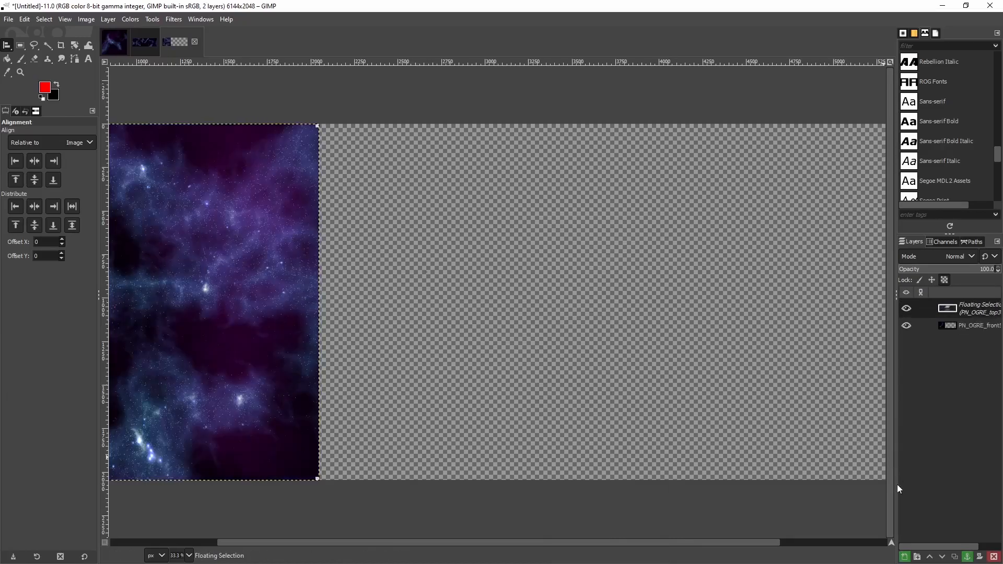
left_click(903, 557)
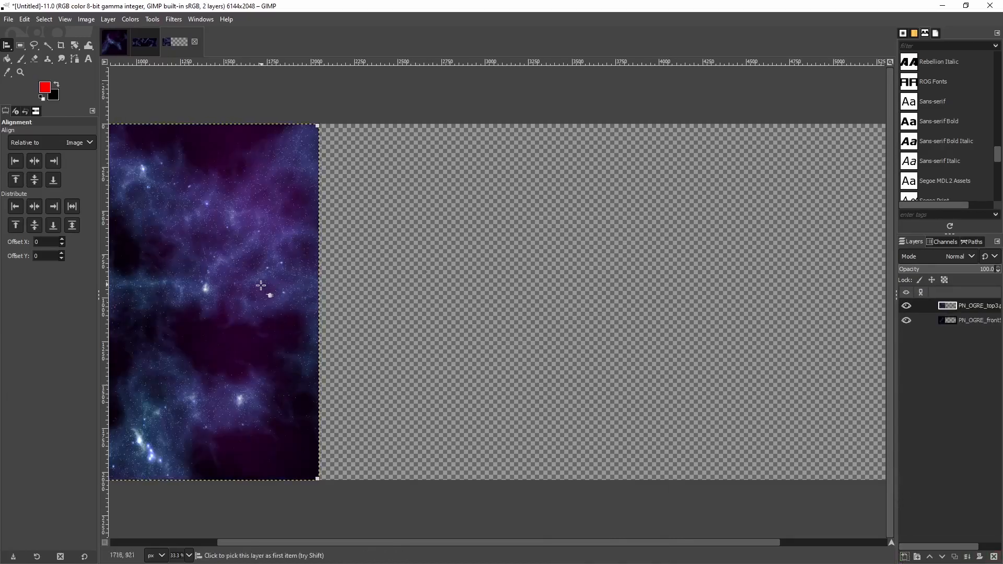
left_click(35, 206)
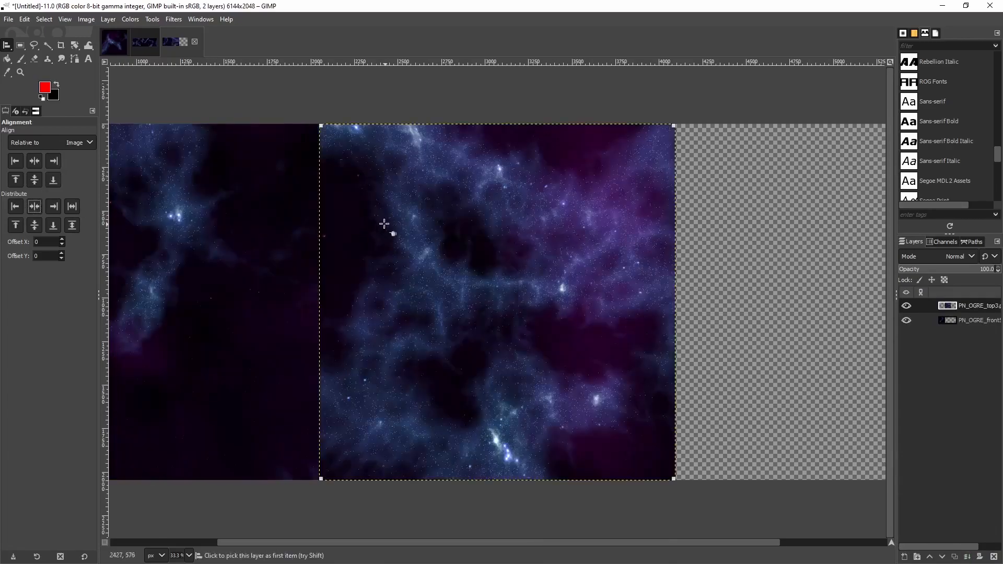
- Copy the PN_OGRE_bottom4 layer into the second wide image and turn the pasted selection into its own layer
left_click(118, 36)
left_click(933, 316)
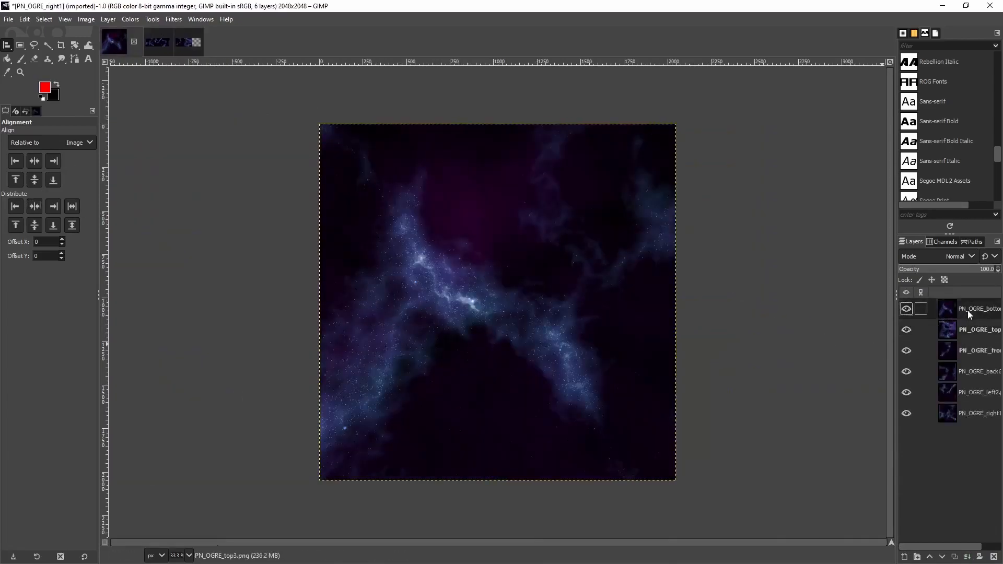
right_click(444, 266)
mouse_move(480, 296)
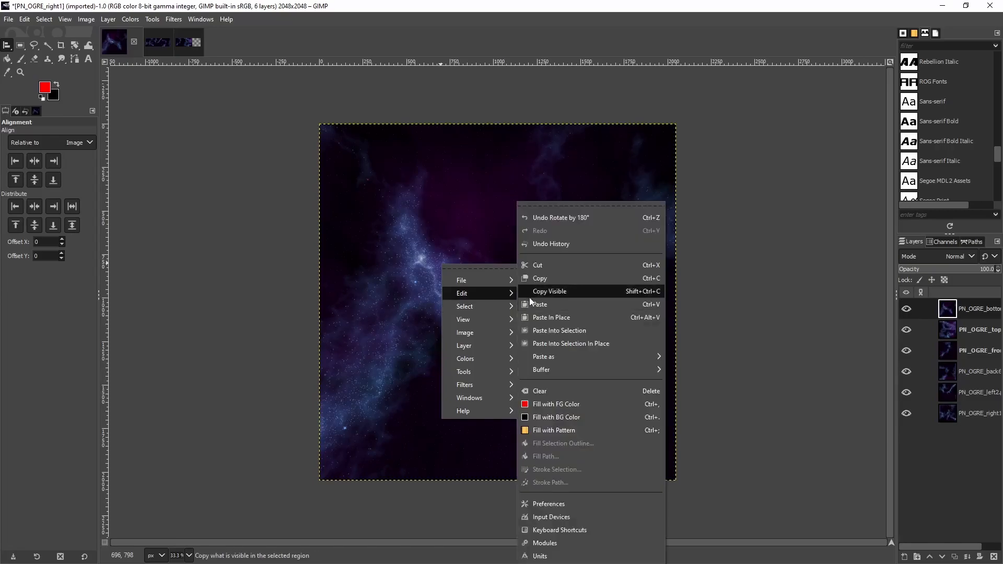
left_click(542, 279)
left_click(188, 43)
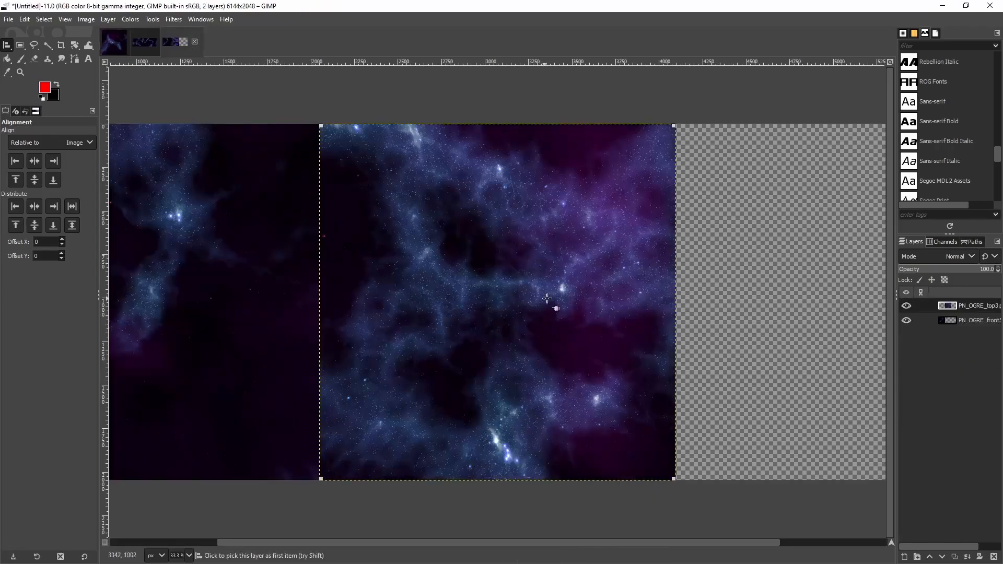
right_click(646, 293)
mouse_move(670, 325)
left_click(747, 305)
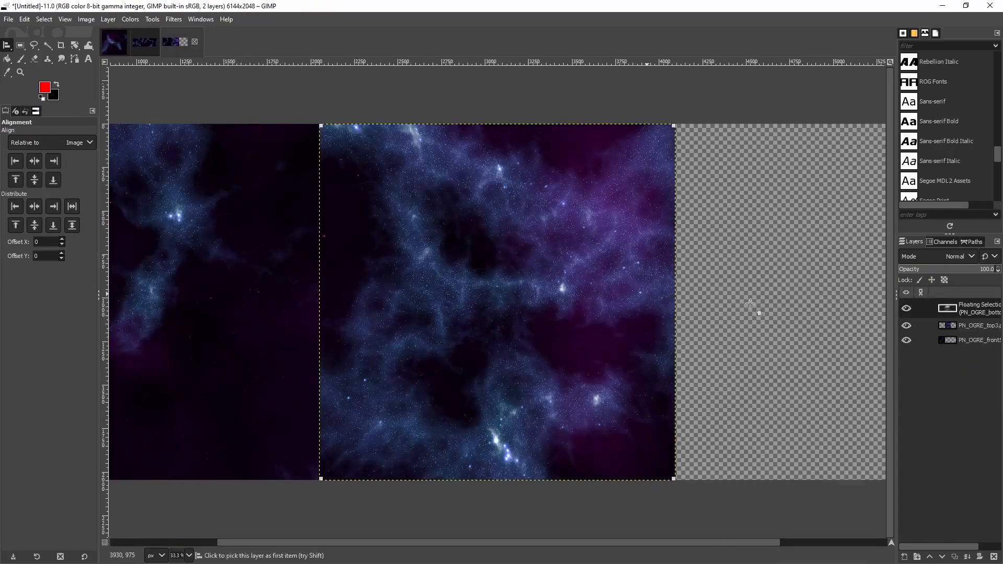
left_click(904, 556)
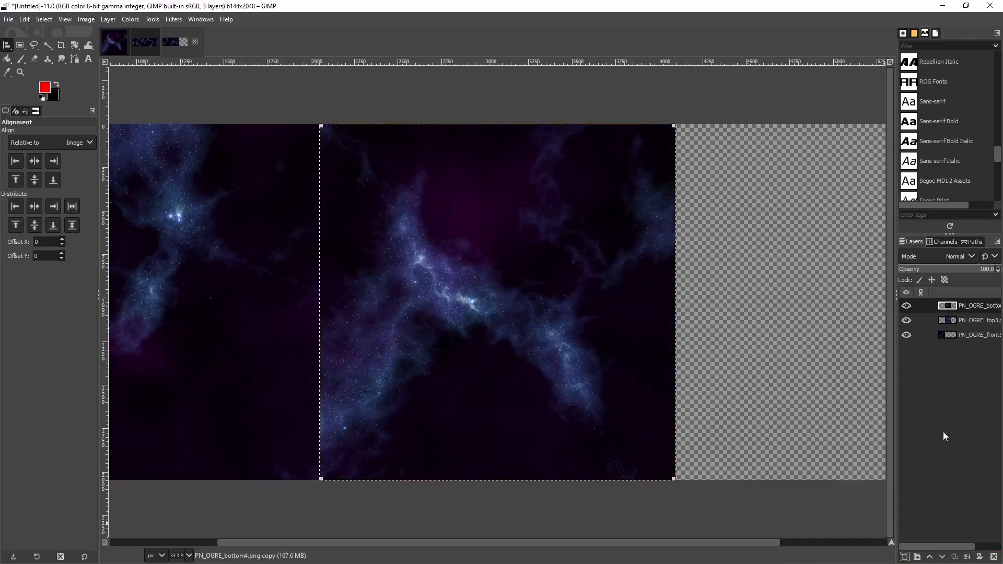
- Place the PN_OGRE_bottom4 layer against the canvas's right edge and merge all three layers down into PN_OGRE_front5
left_click(53, 206)
right_click(970, 306)
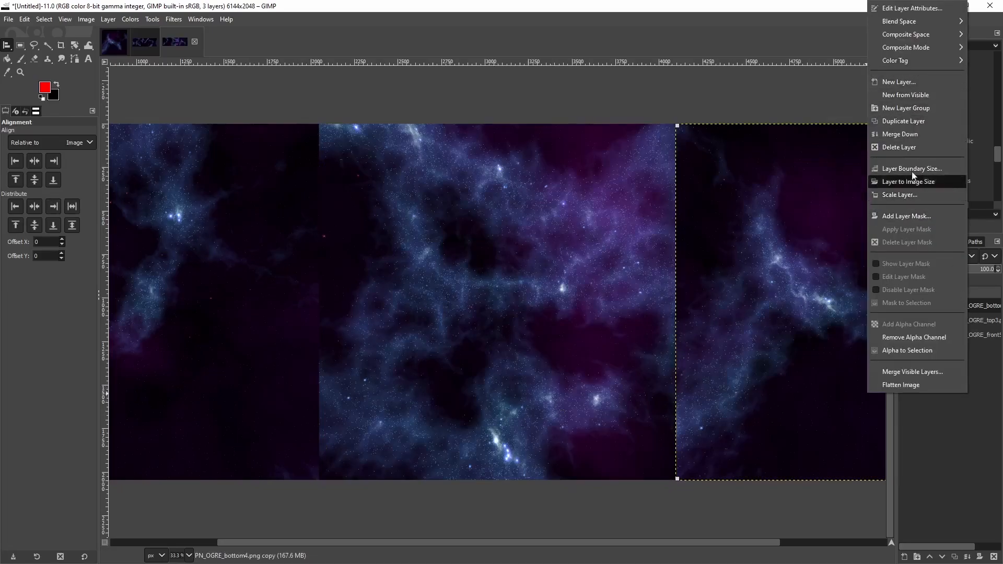
left_click(908, 134)
right_click(951, 312)
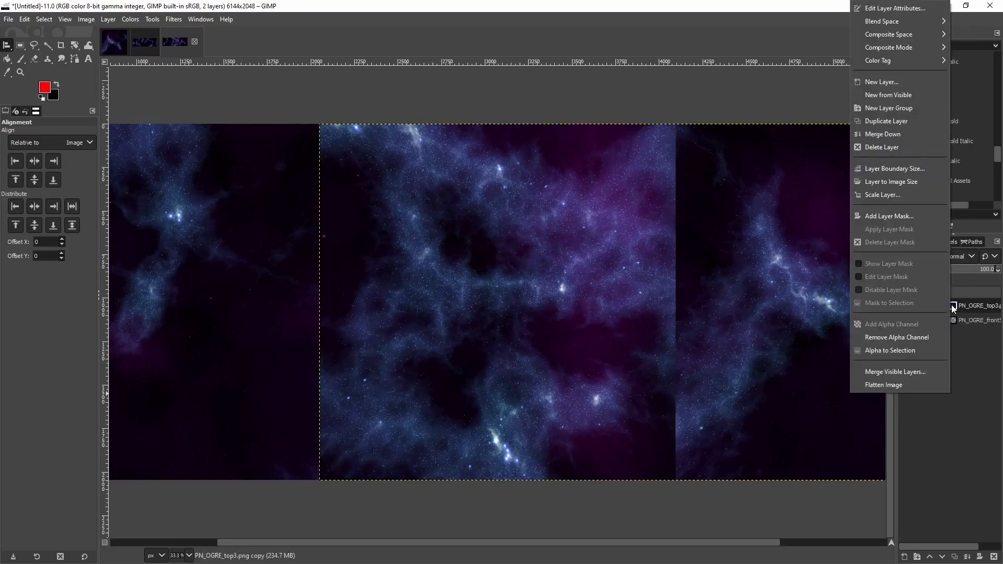
left_click(876, 138)
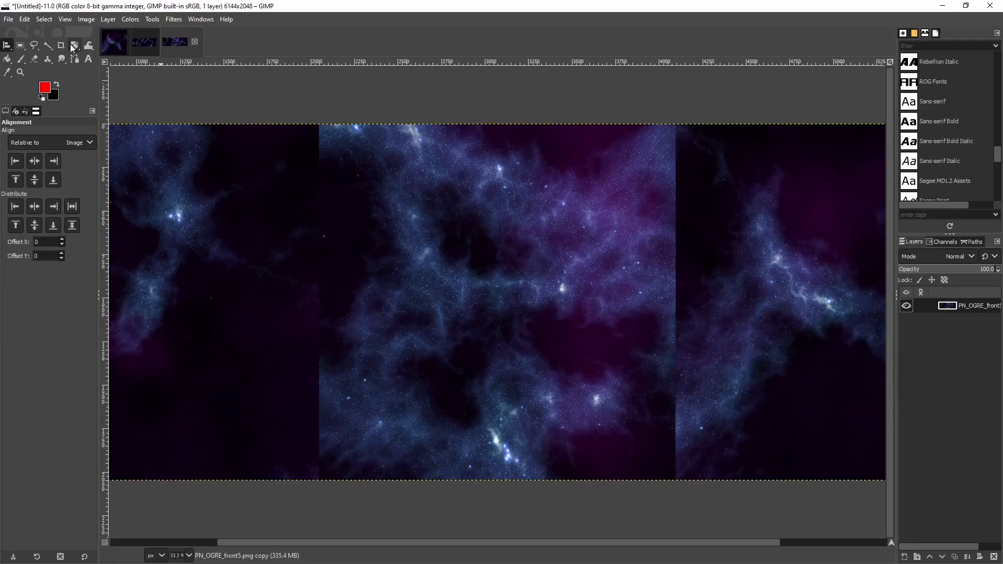
- Create a new image 12288 px wide and 2048 px high, accepting the large image size
left_click(8, 19)
left_click(24, 35)
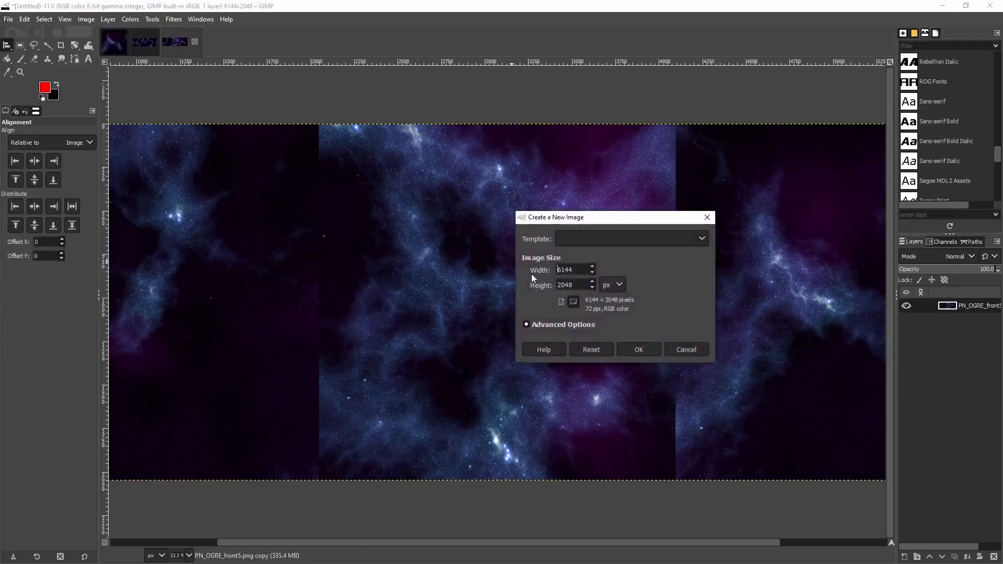
double_click(572, 270)
type("12288")
key("Return")
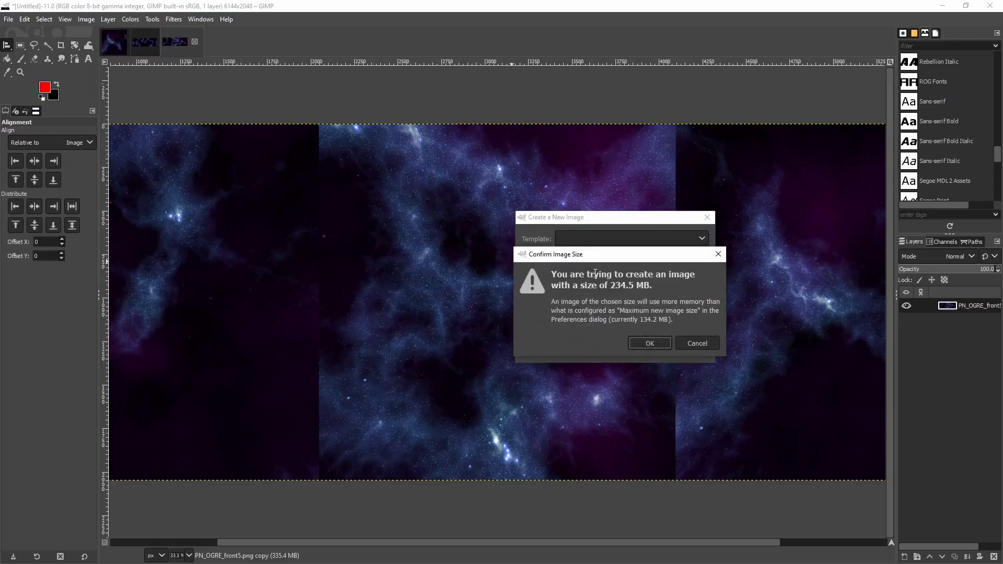
left_click(650, 343)
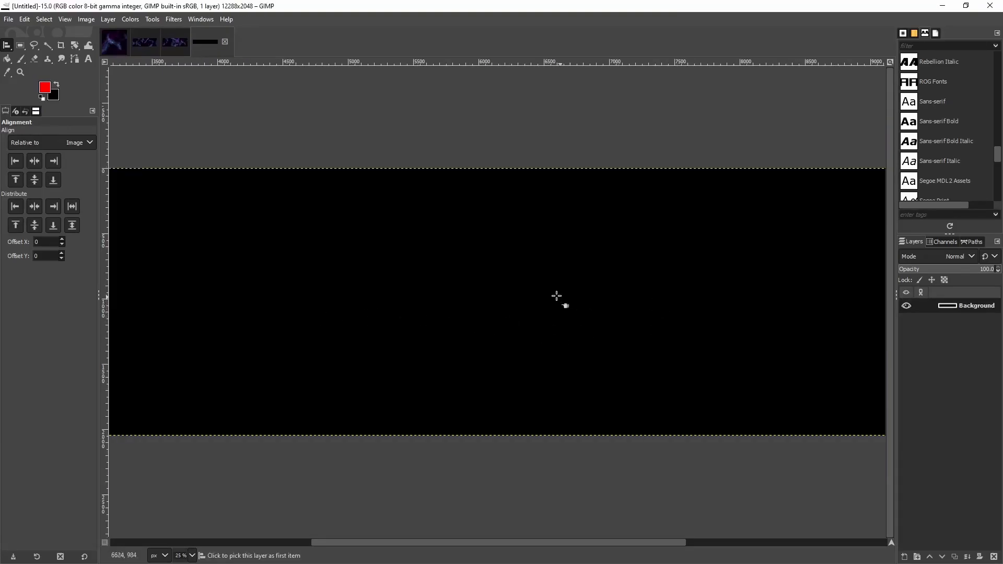
- Copy the merged PN_OGRE_right1 strip from the first wide image into the 12288 px wide image as a new layer
left_click(145, 43)
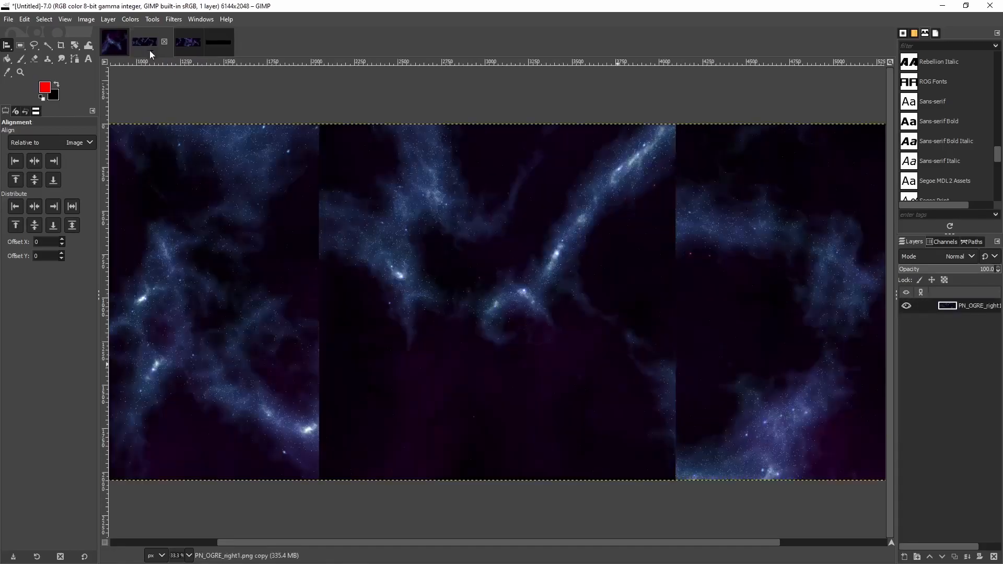
right_click(476, 282)
mouse_move(502, 312)
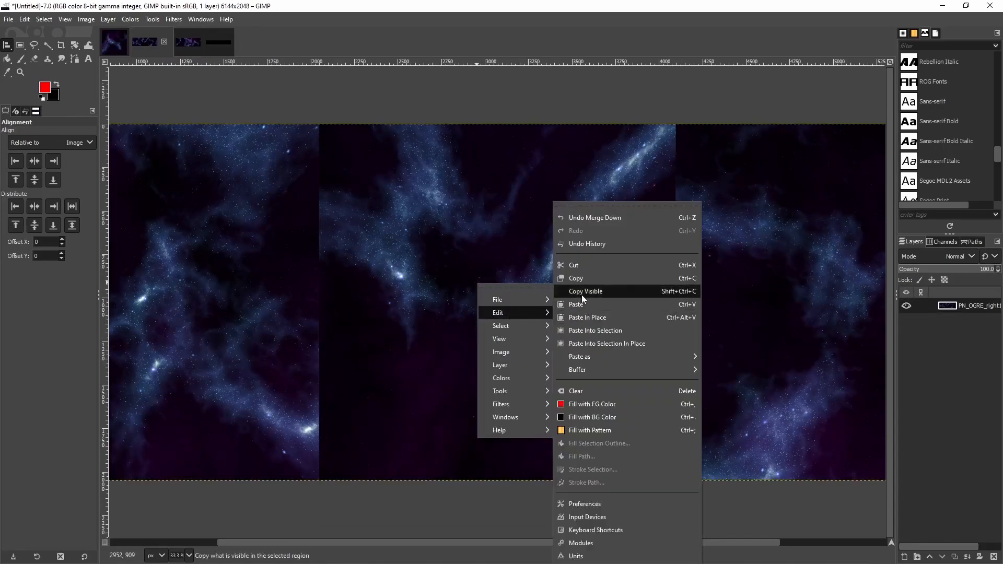
left_click(578, 280)
left_click(226, 42)
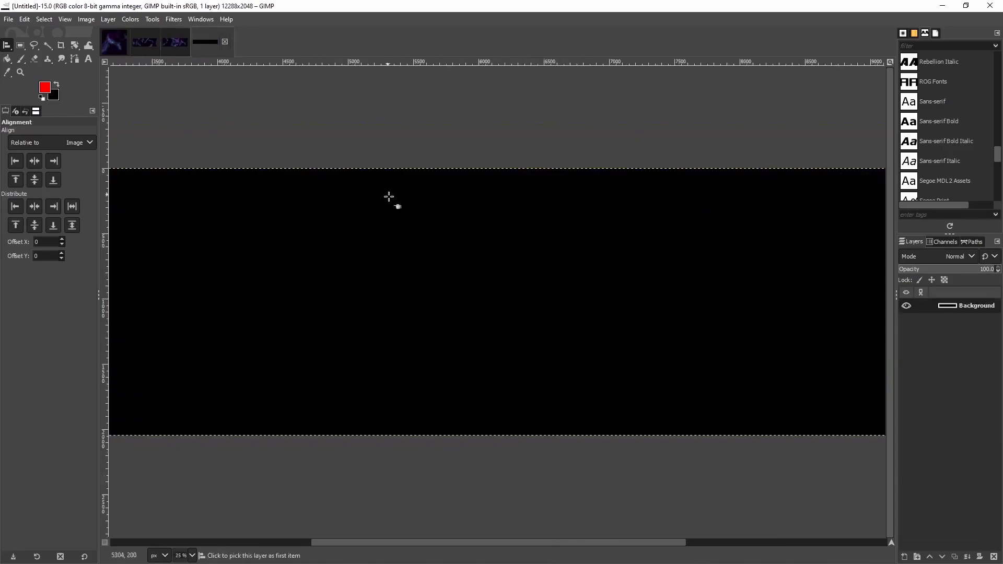
right_click(393, 240)
mouse_move(422, 270)
left_click(494, 303)
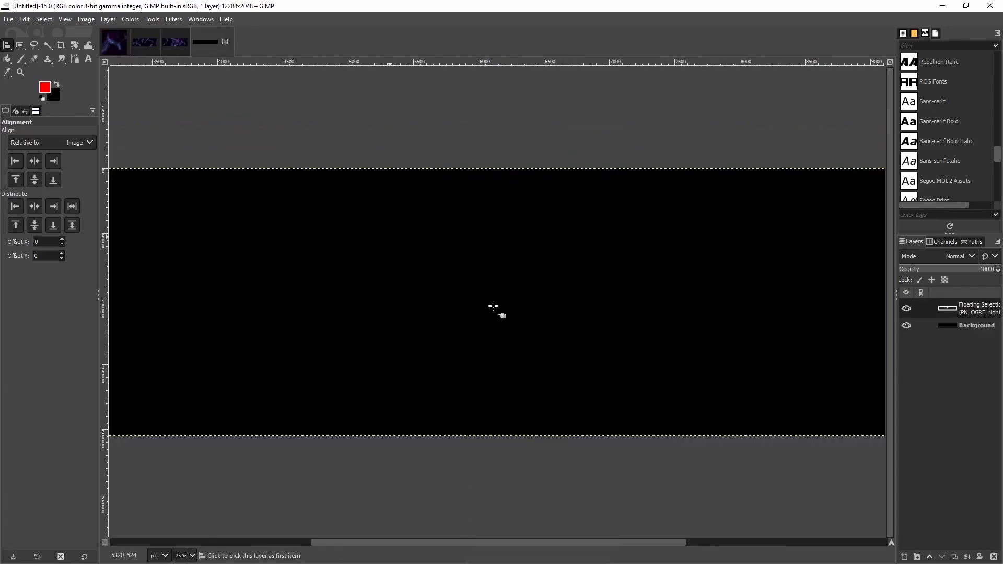
left_click(904, 557)
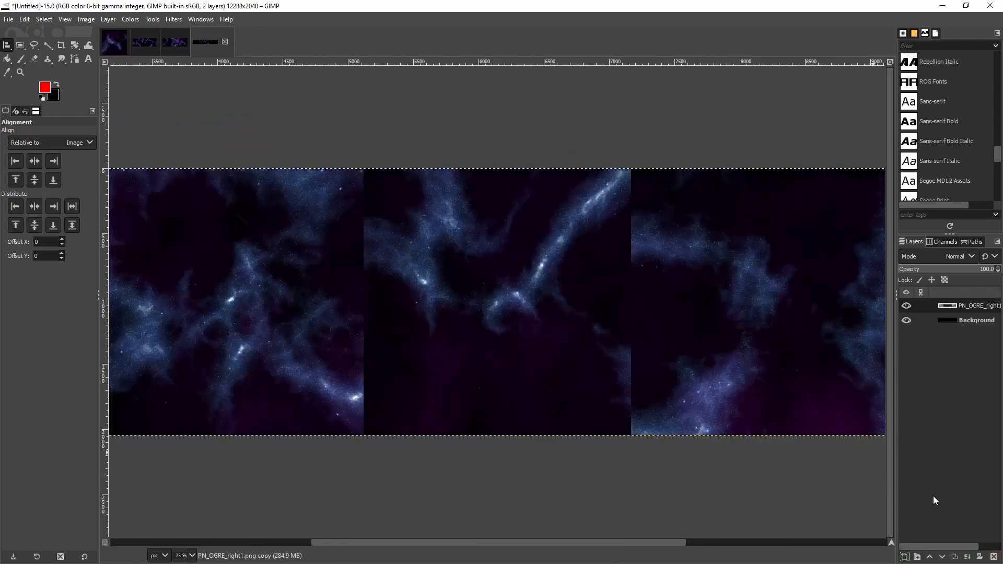
- Delete the Background layer and place the PN_OGRE_right1 strip against the canvas's left edge
right_click(966, 319)
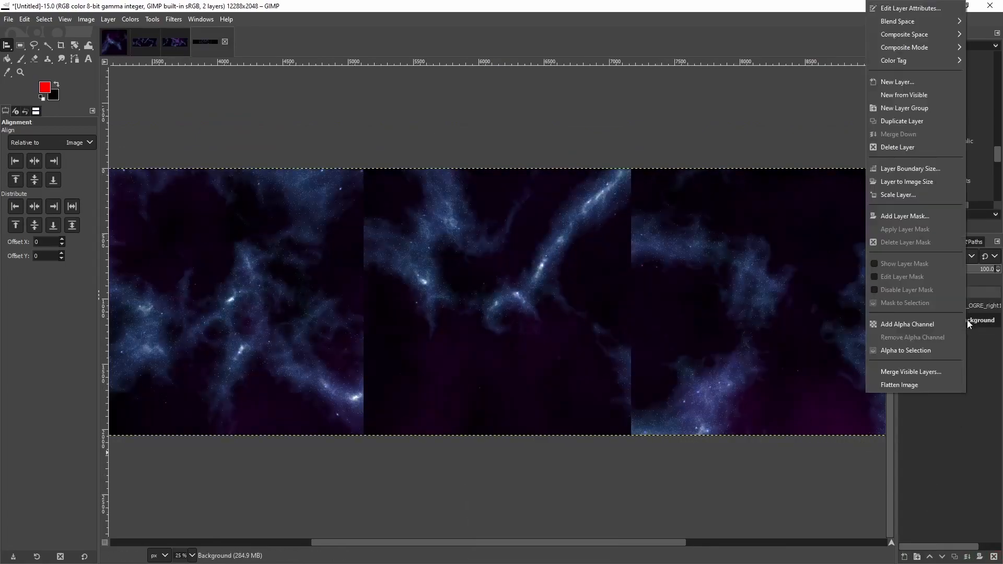
left_click(895, 147)
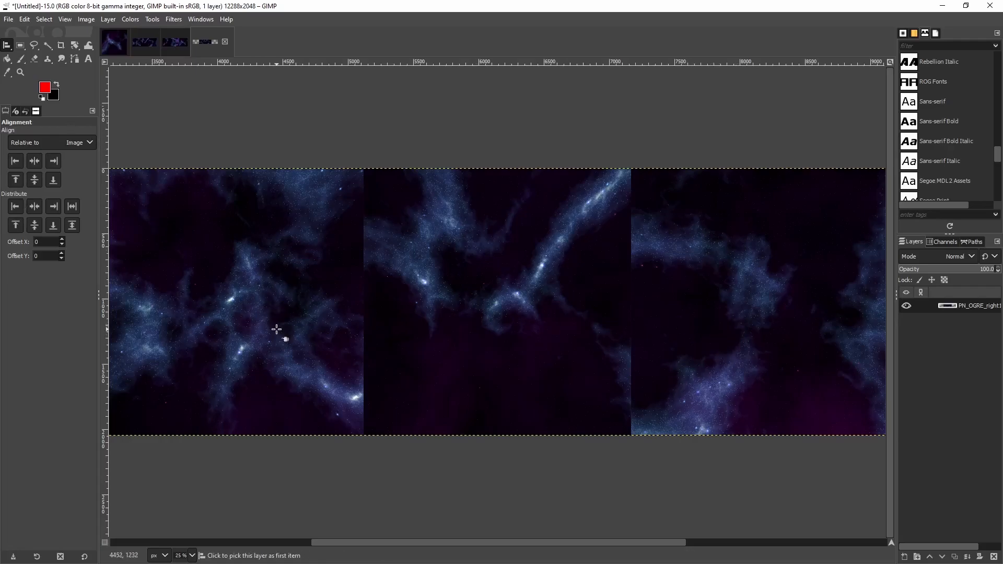
left_click(15, 207)
- Copy the merged PN_OGRE_front5 strip from the second wide image into the 12288 px wide image as a new layer
left_click(175, 43)
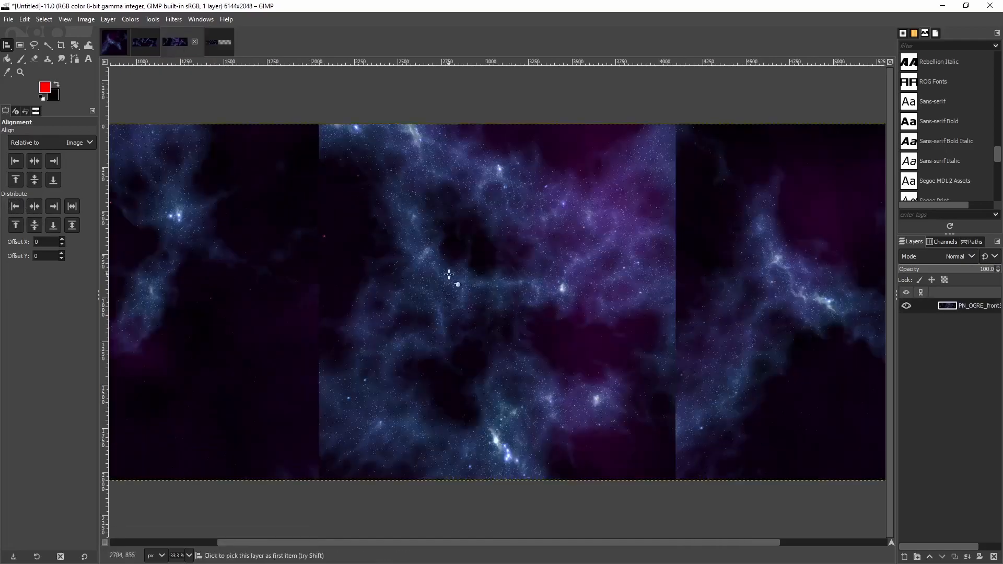
right_click(447, 281)
mouse_move(486, 311)
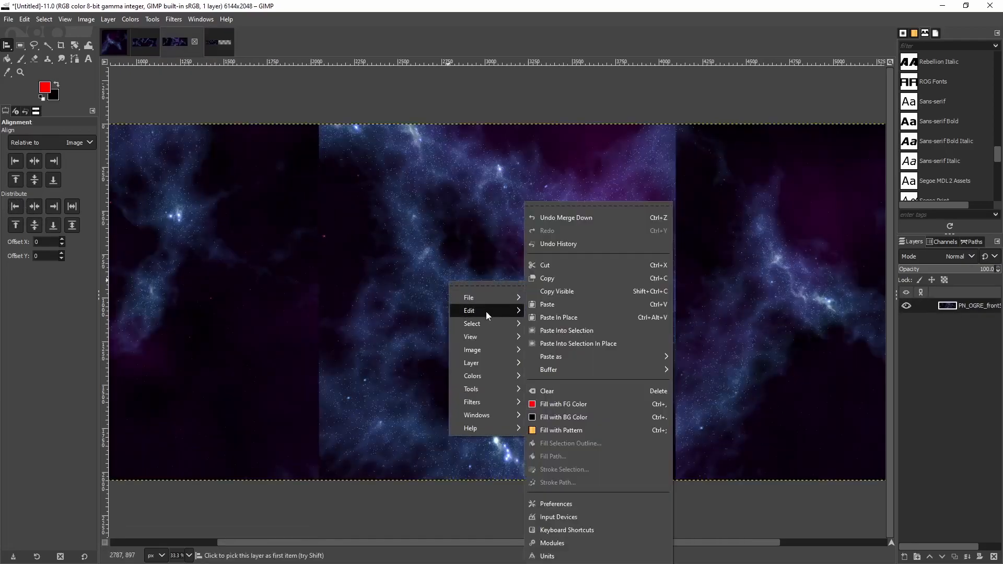
left_click(554, 293)
left_click(218, 42)
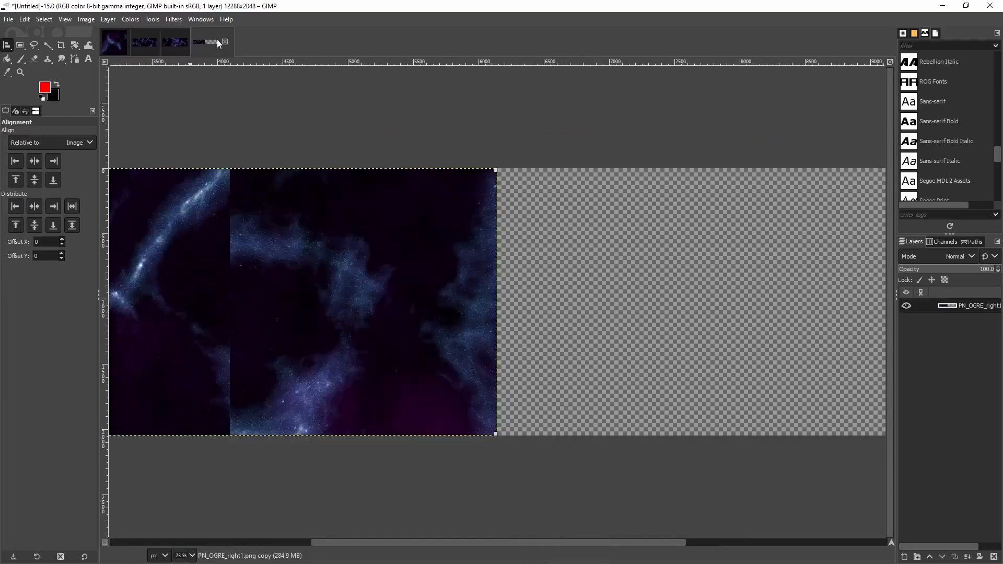
right_click(547, 284)
mouse_move(577, 309)
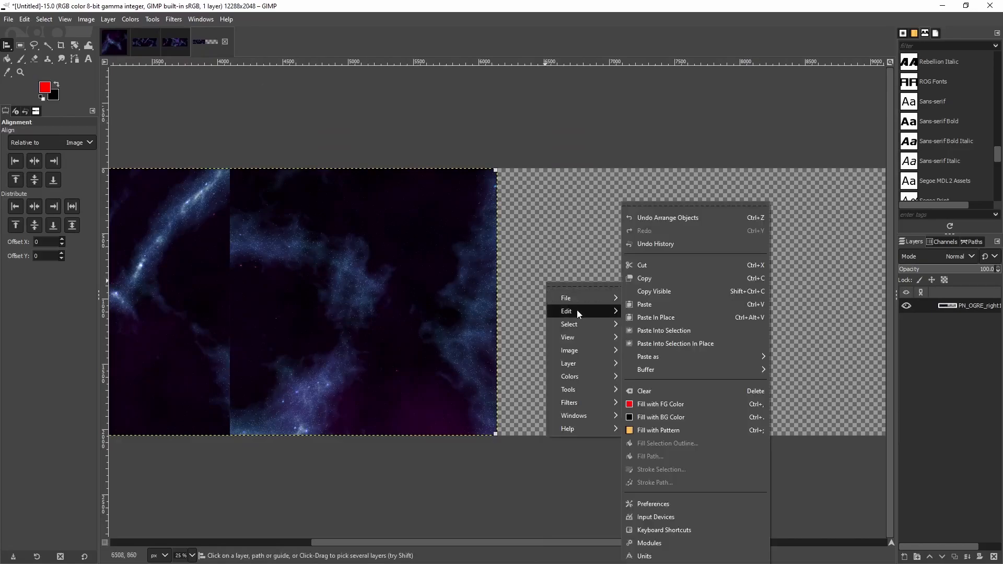
left_click(642, 308)
left_click(904, 557)
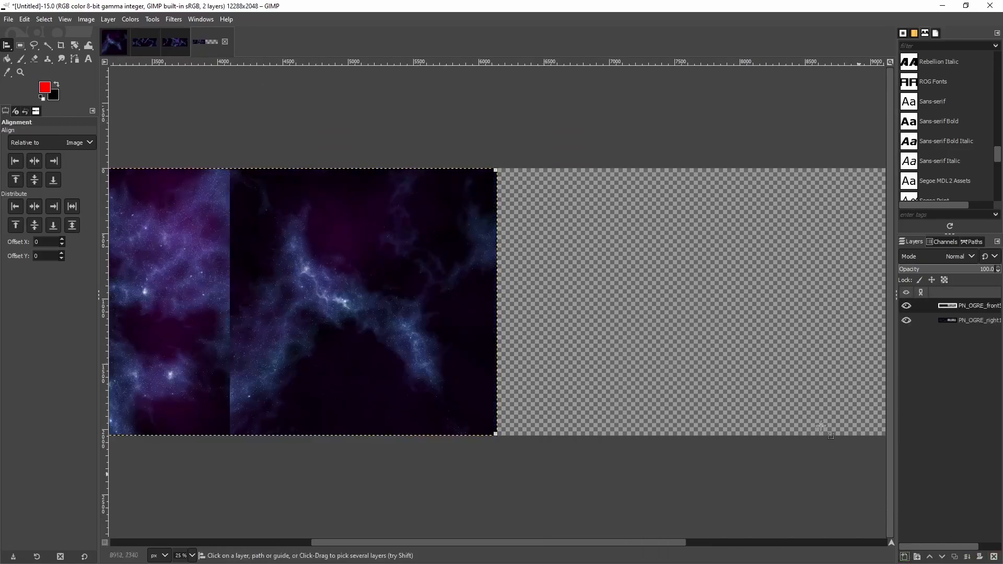
- Place the PN_OGRE_front5 strip against the canvas's right edge and merge it down into PN_OGRE_right1
left_click(54, 206)
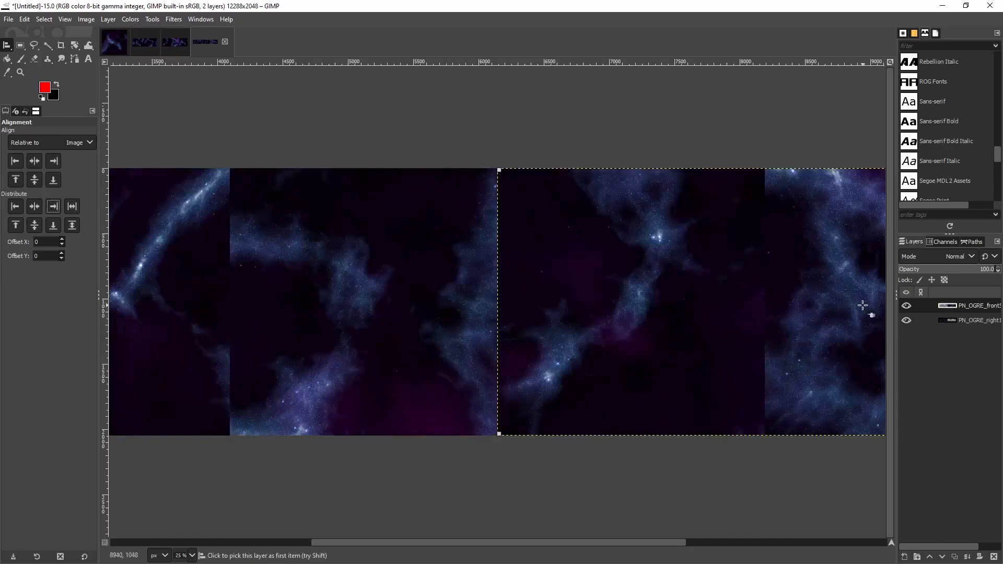
right_click(952, 309)
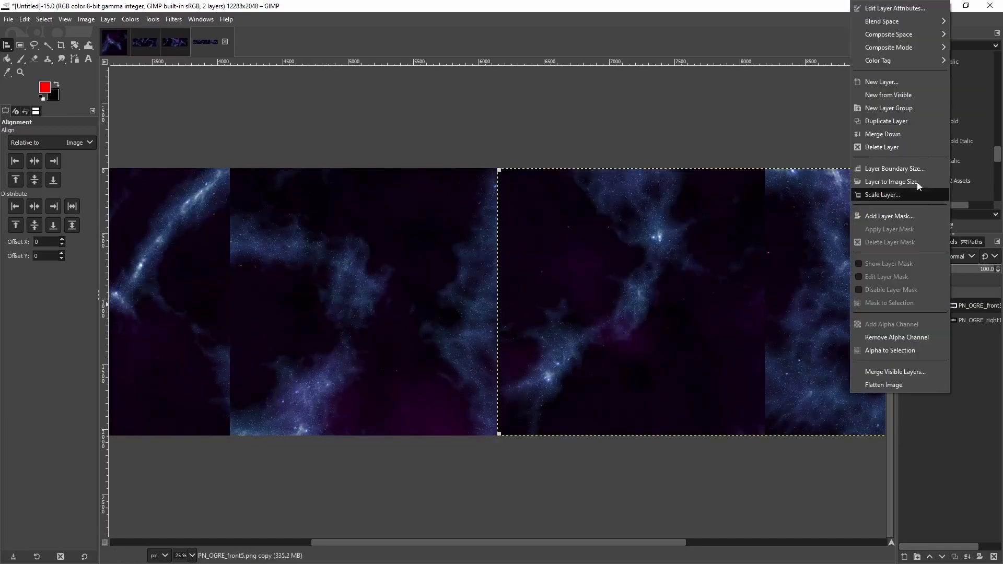
left_click(883, 132)
left_click_drag(486, 541, 272, 397)
- Export the combined image as Space_strip.png to the root of the F: drive with the default PNG options
left_click(9, 20)
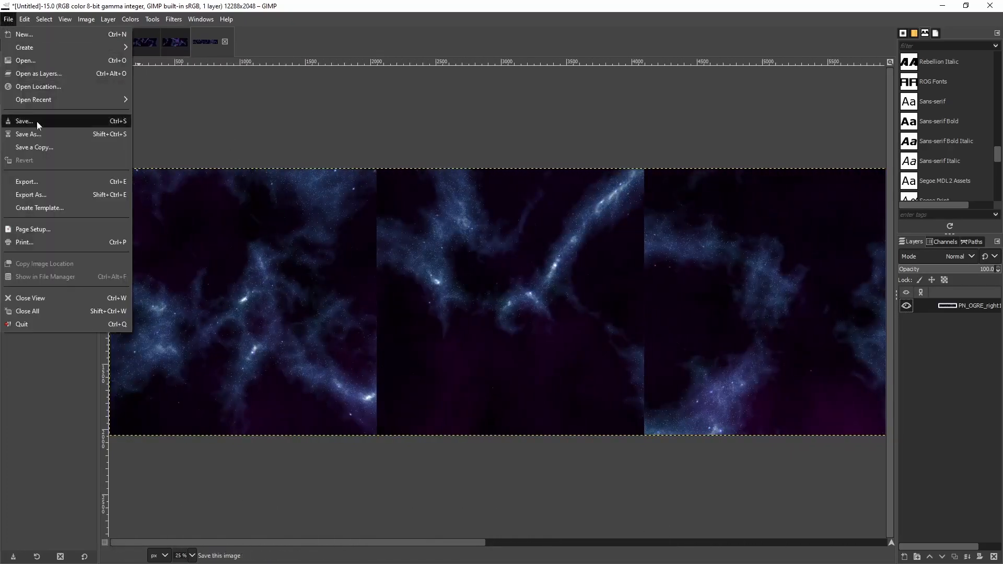
left_click(24, 195)
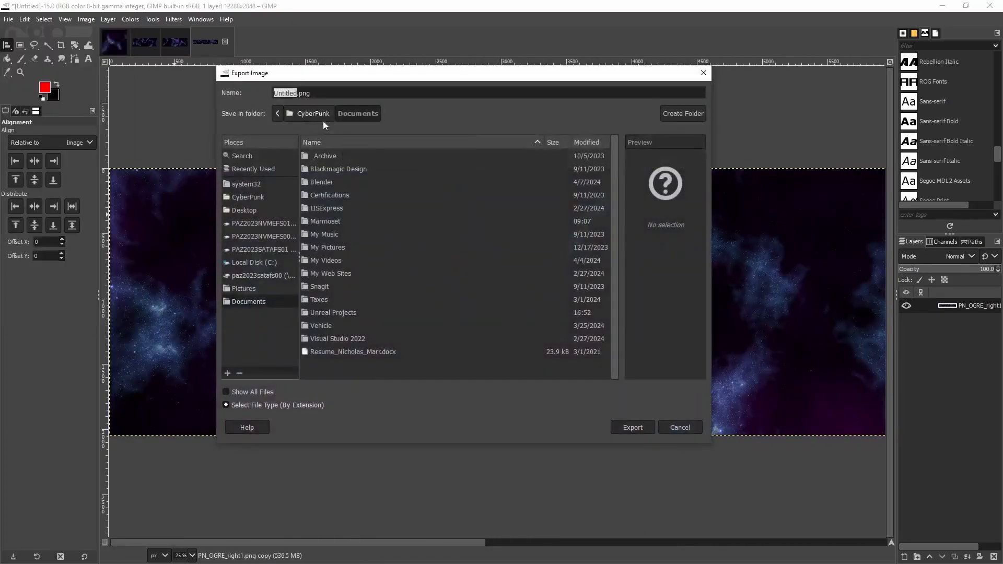
left_click(252, 224)
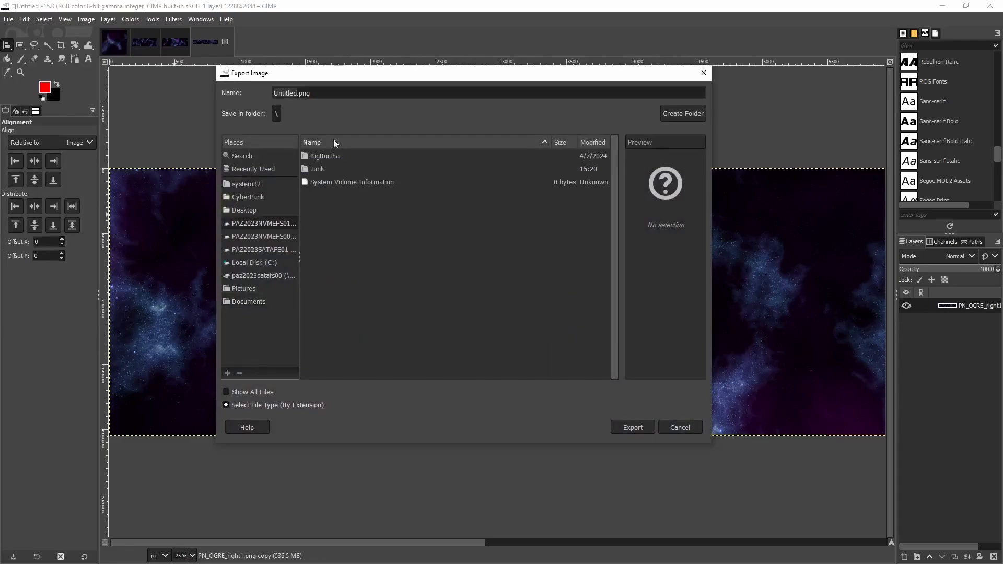
double_click(291, 93)
type("Space_str")
left_click(632, 428)
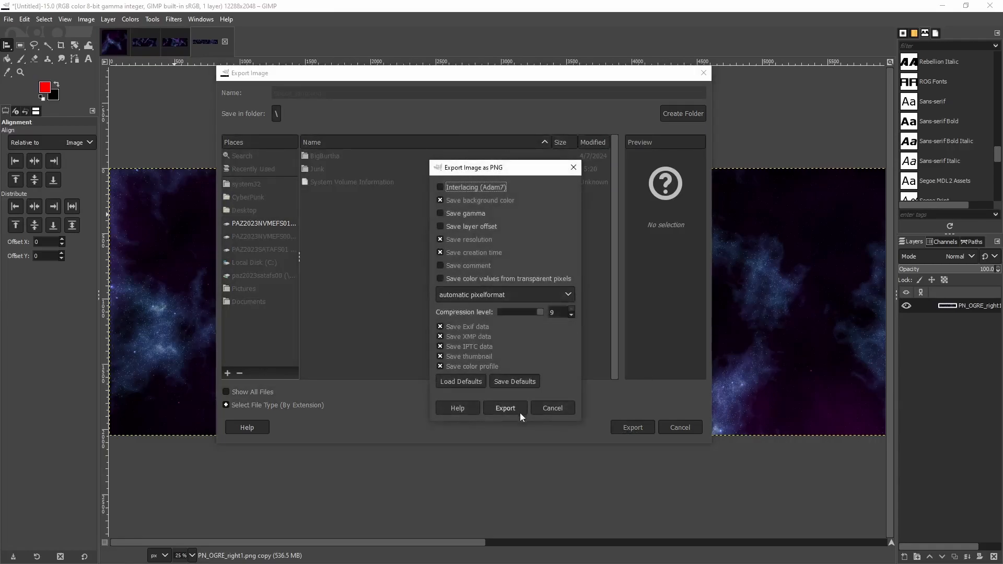
left_click(511, 411)
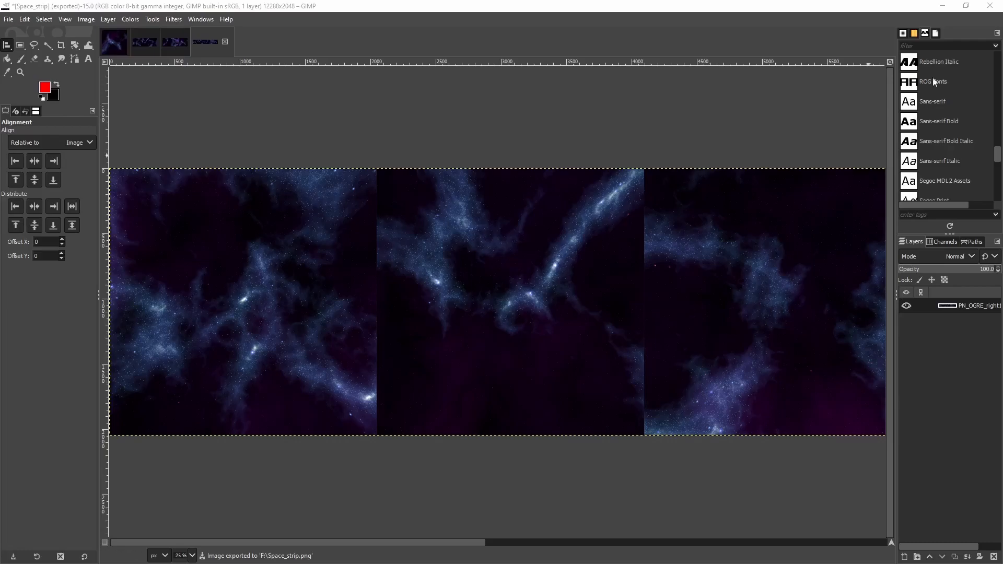
- Quit GIMP, discarding all unsaved changes, and select the Space_strip image on the F: drive in File Explorer
left_click(989, 5)
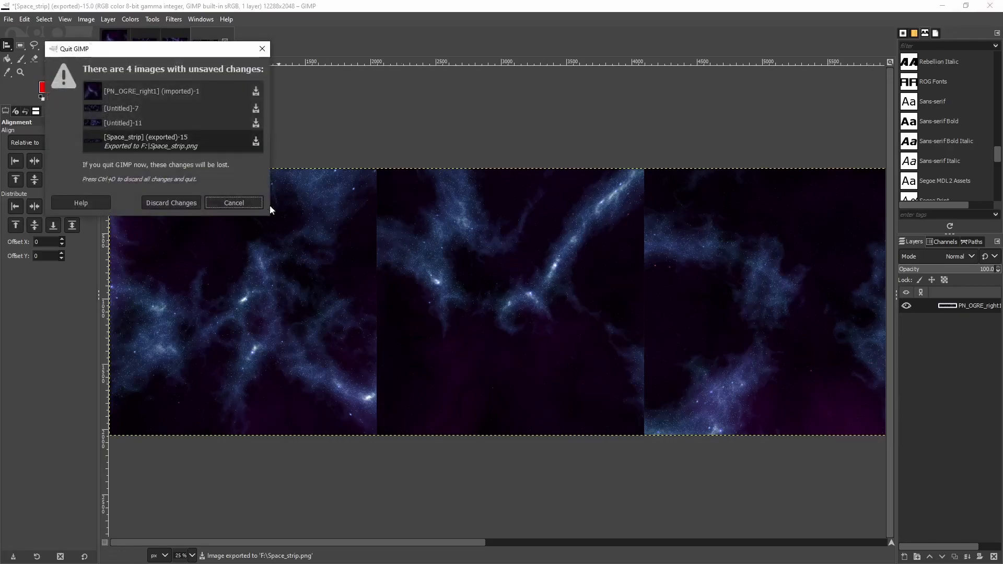
left_click(163, 202)
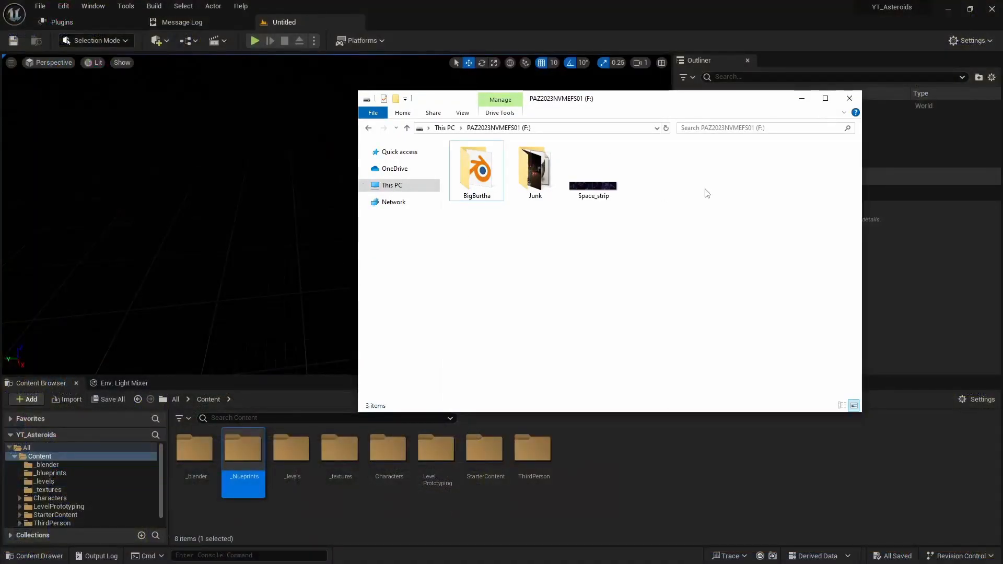
left_click(595, 193)
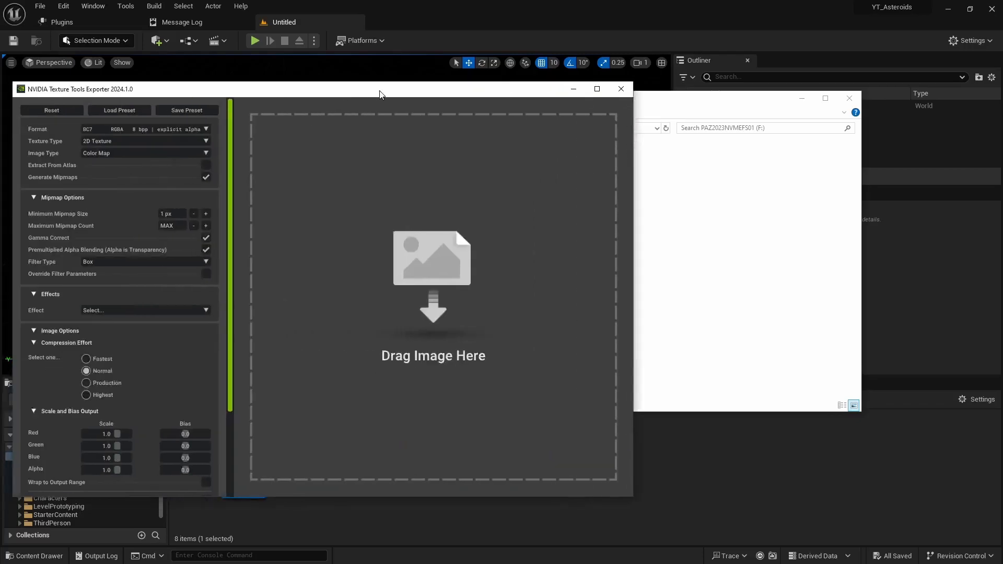
- Arrange the NVIDIA Texture Tools Exporter and File Explorer windows so both are accessible, and load Space_strip into the exporter
left_click_drag(379, 91, 439, 129)
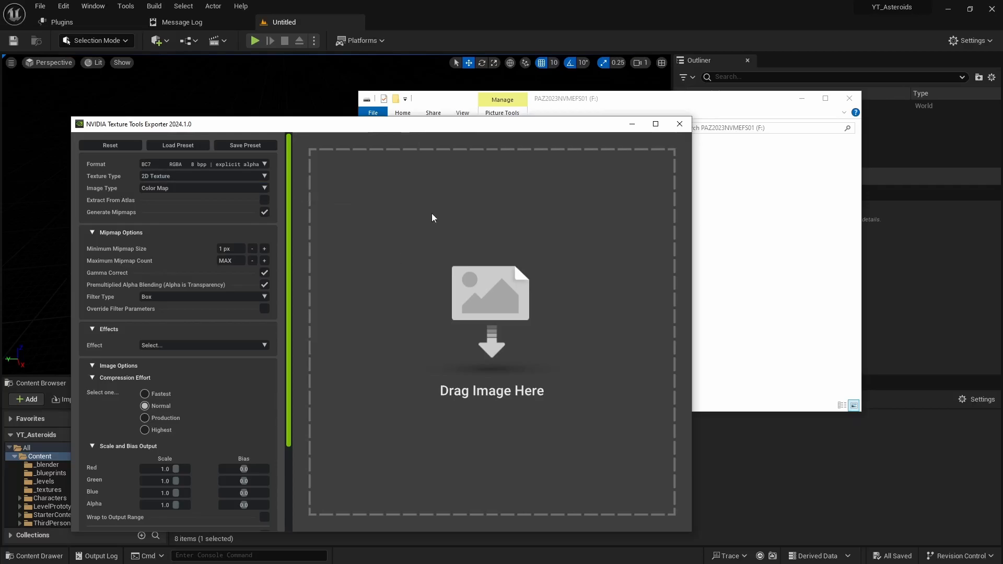
left_click_drag(526, 129, 488, 128)
left_click_drag(603, 94, 754, 105)
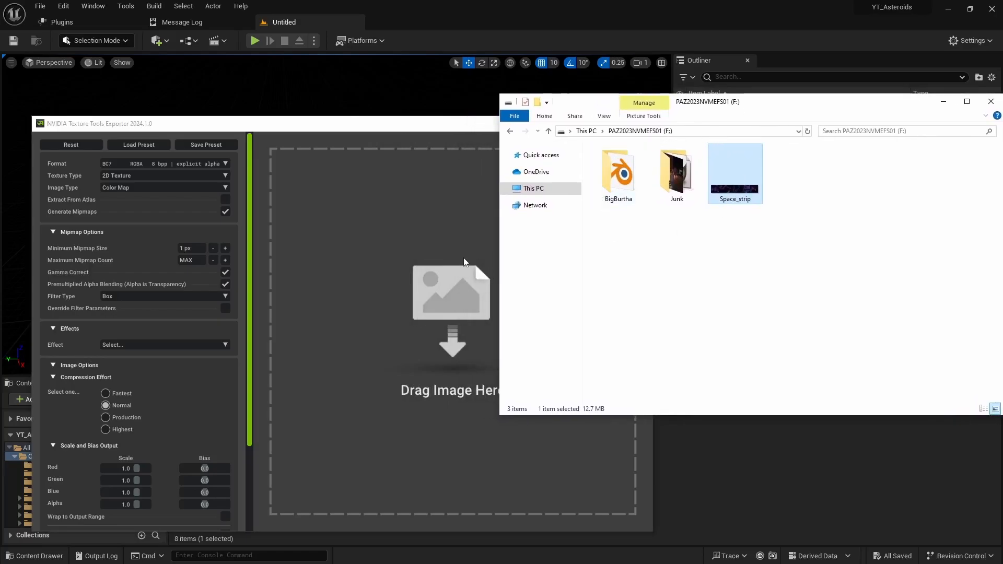
left_click_drag(740, 193, 463, 380)
left_click_drag(393, 346, 394, 343)
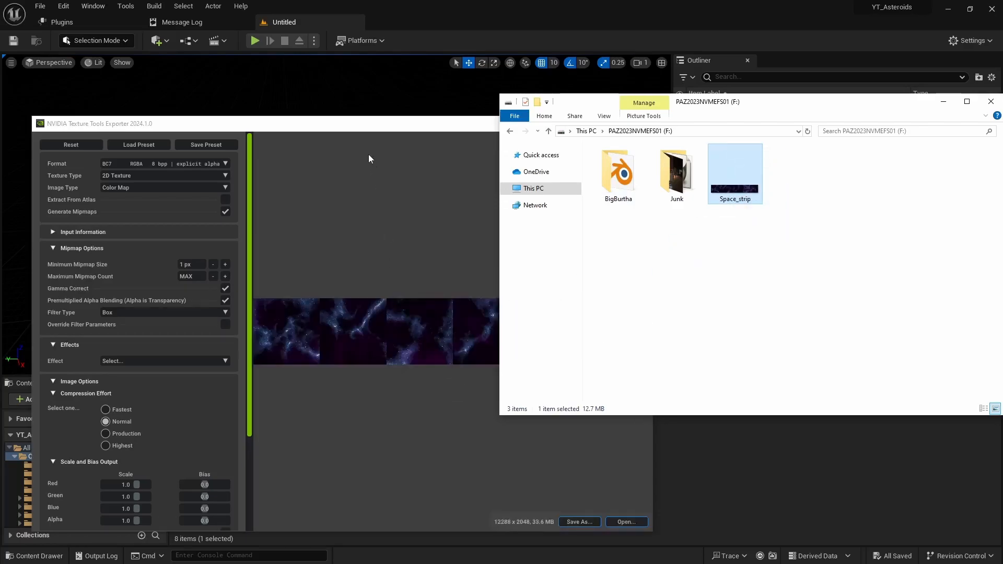
- Set the texture type of Space_strip to Cube Map and inspect the cube map preview
left_click(353, 125)
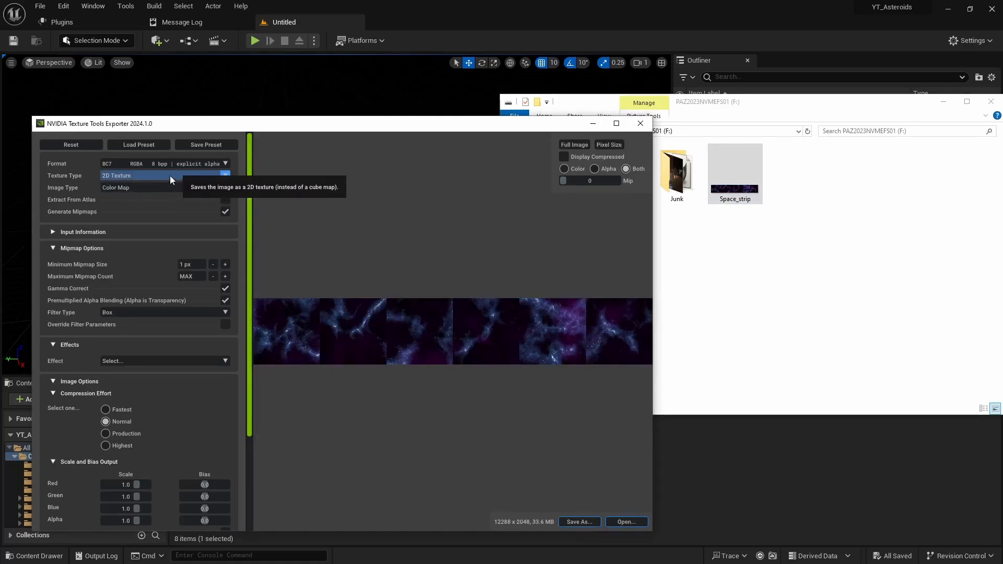
left_click(171, 175)
left_click(124, 199)
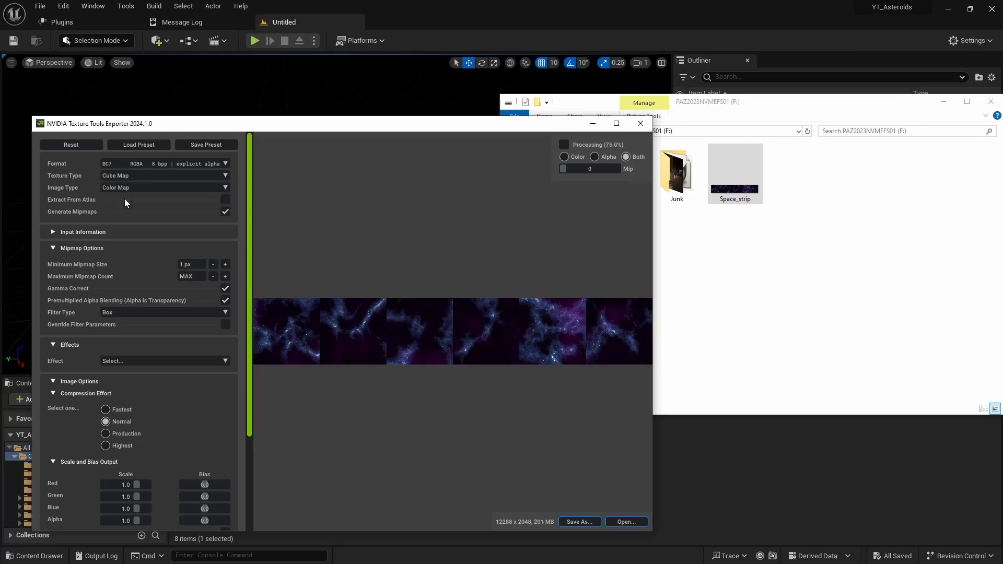
left_click_drag(365, 299, 365, 320)
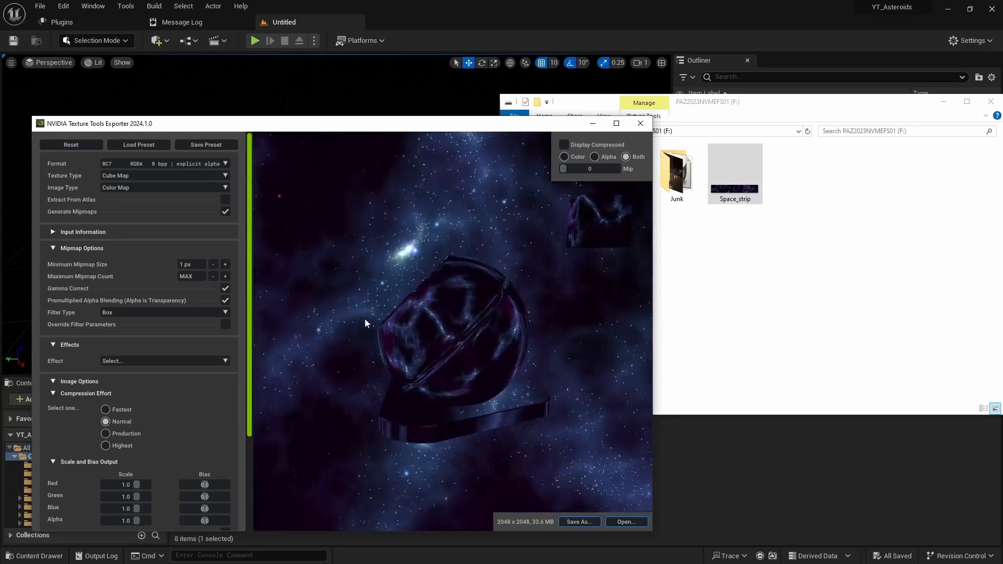
- Maximise the exporter window, set the format to 8.8.8.8 BGRA 32 bpp unsigned and turn off mipmap generation
double_click(243, 125)
left_click(182, 45)
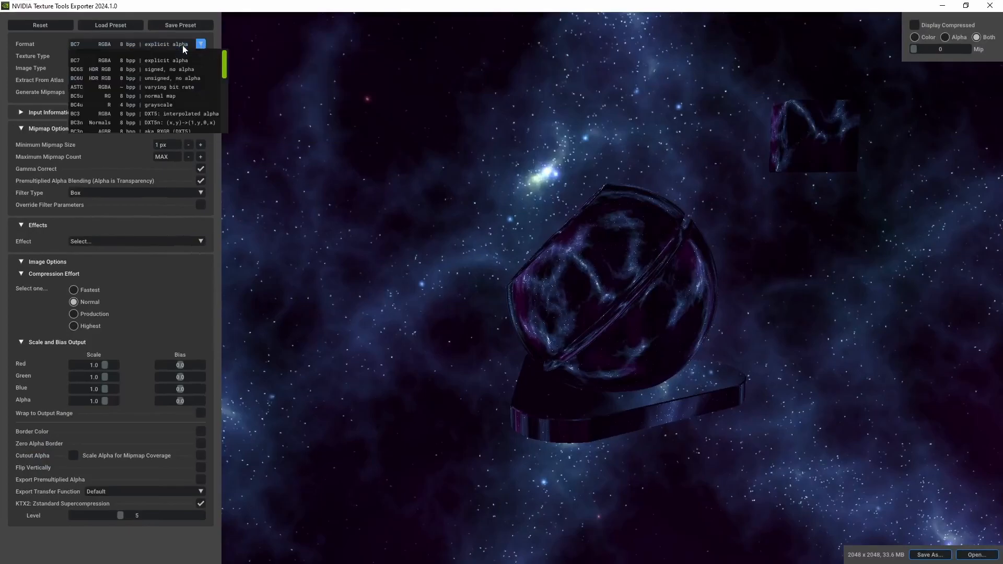
scroll(161, 110, "down", 5)
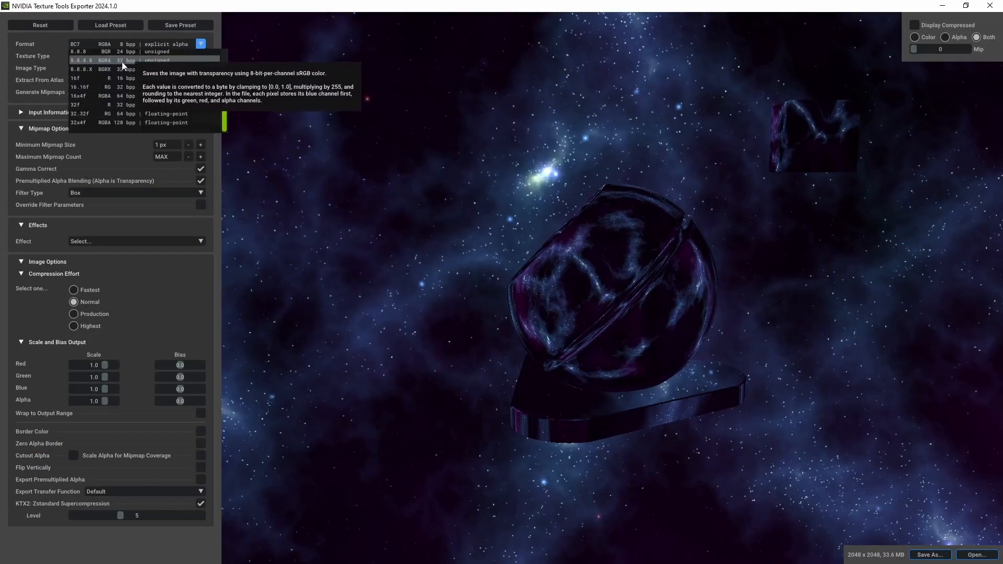
left_click(151, 61)
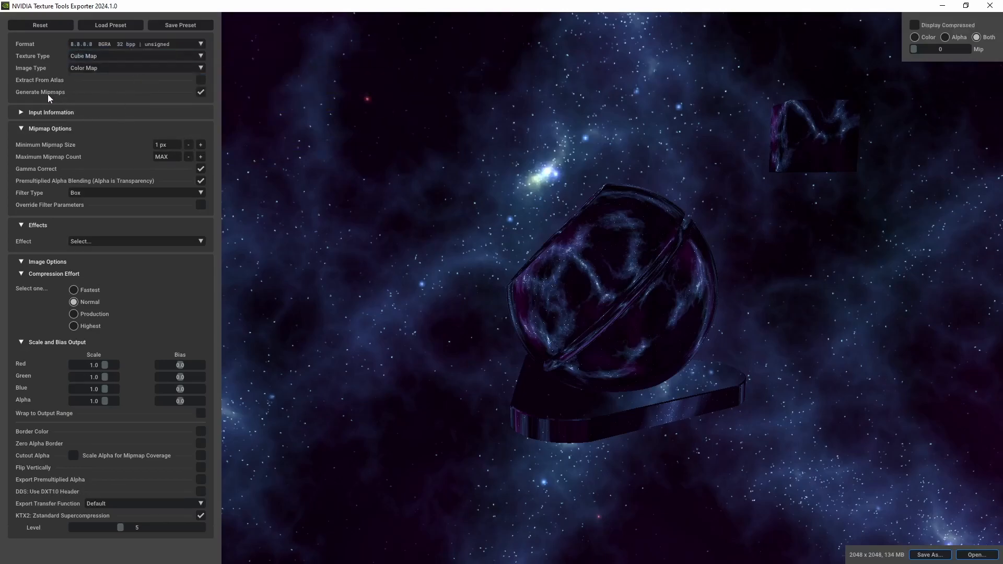
left_click(200, 92)
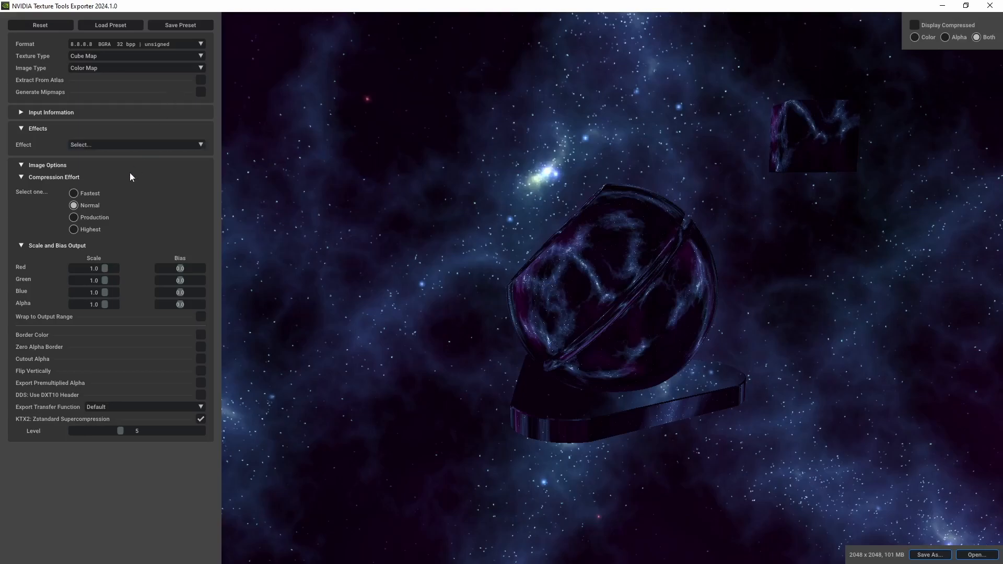
left_click(165, 144)
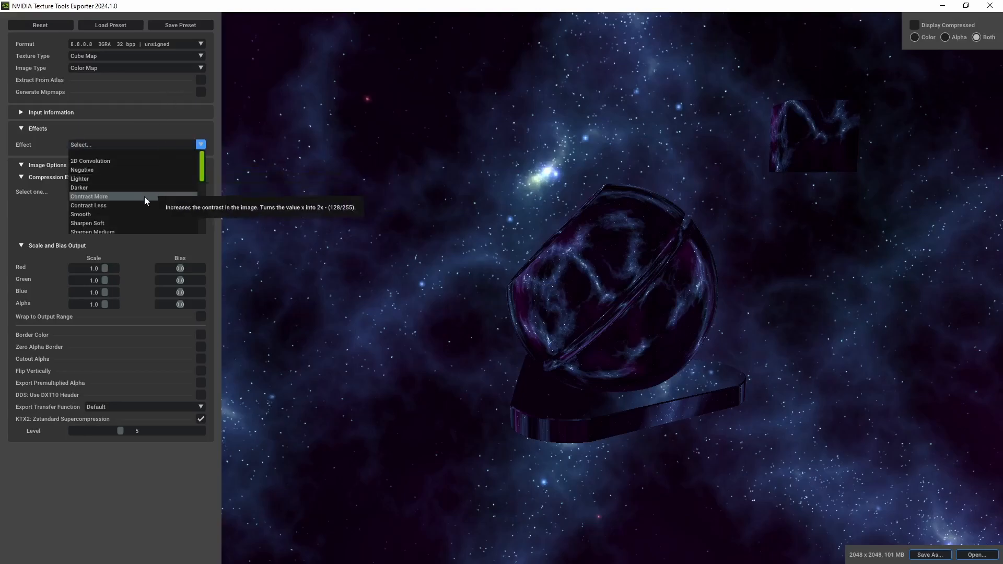
scroll(134, 215, "down", 5)
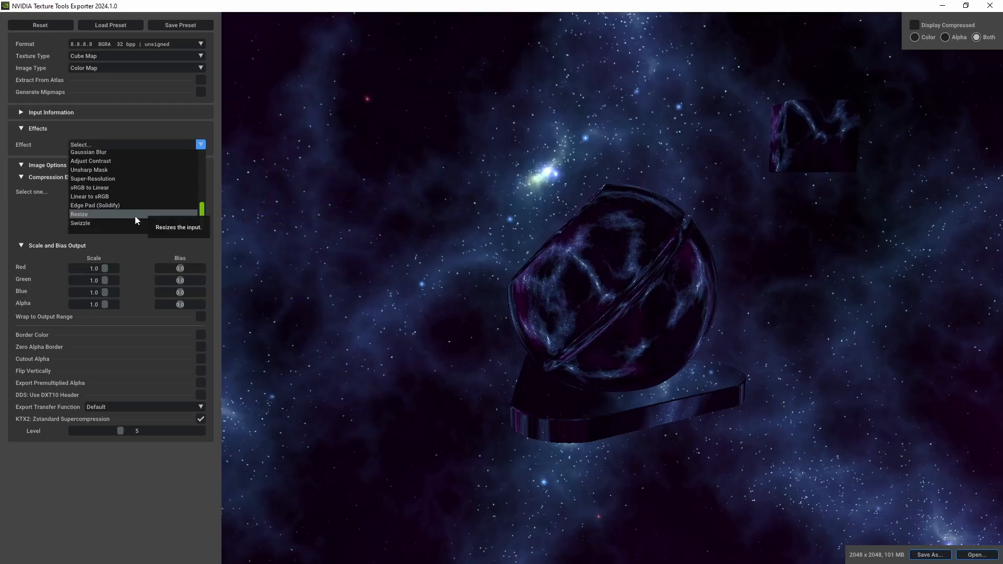
left_click(153, 131)
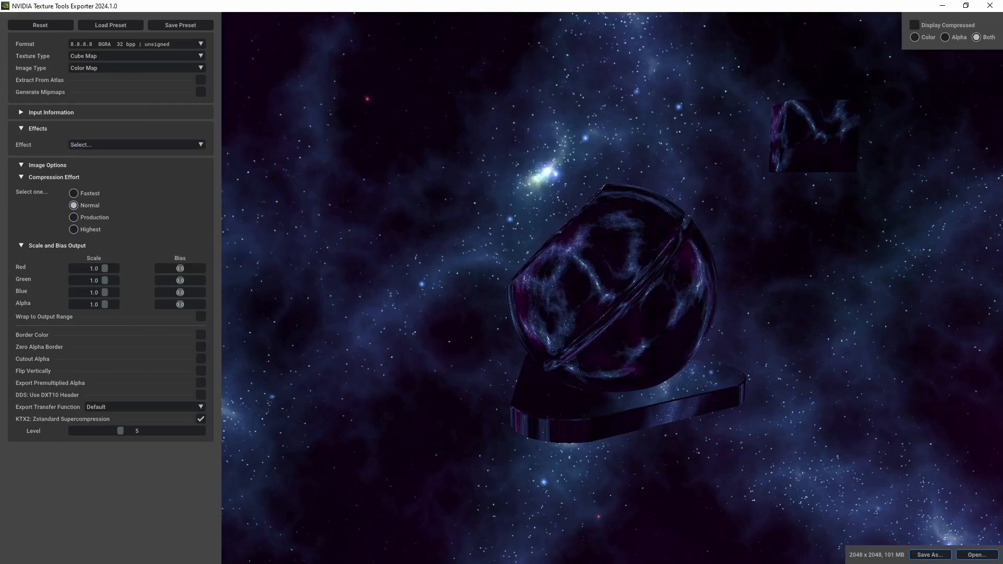
- Save the cube map on the F: drive as a DDS file named Space_CubeMap
left_click(936, 552)
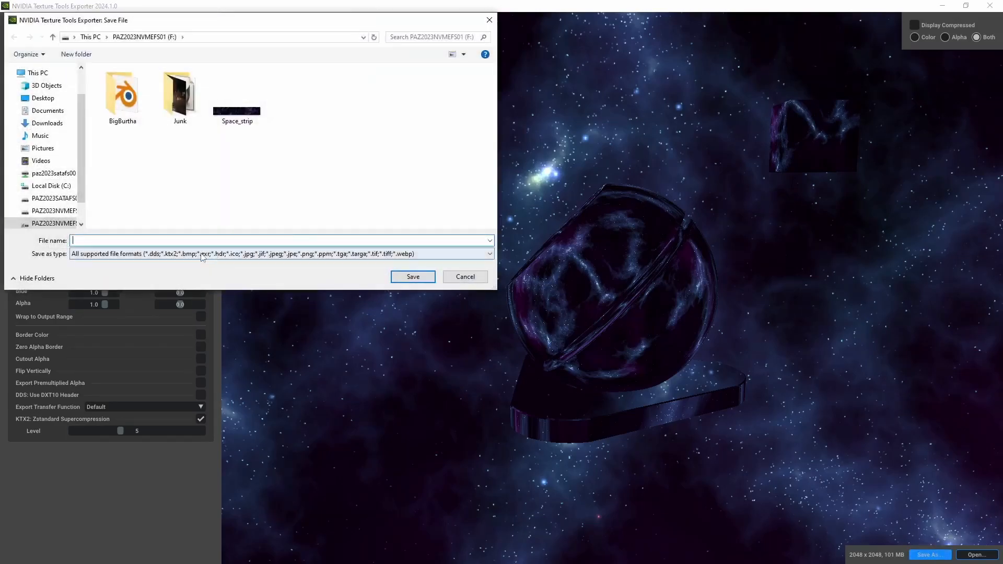
left_click(202, 255)
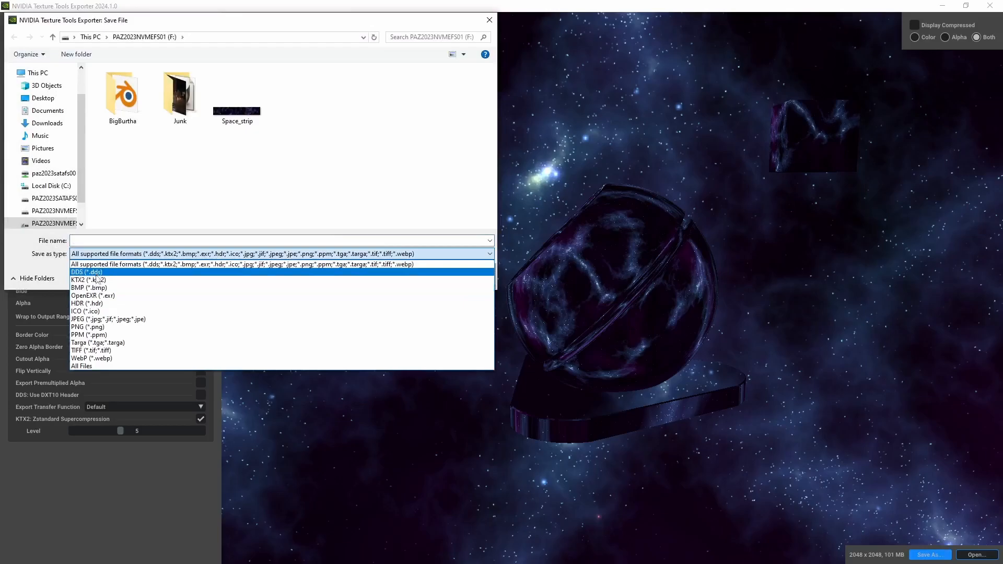
left_click(97, 272)
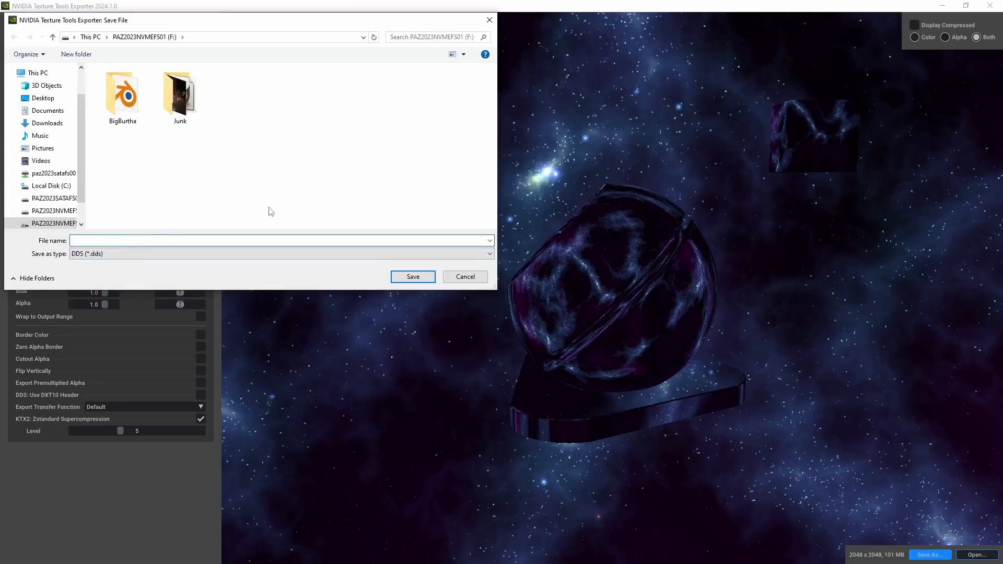
type("Space_")
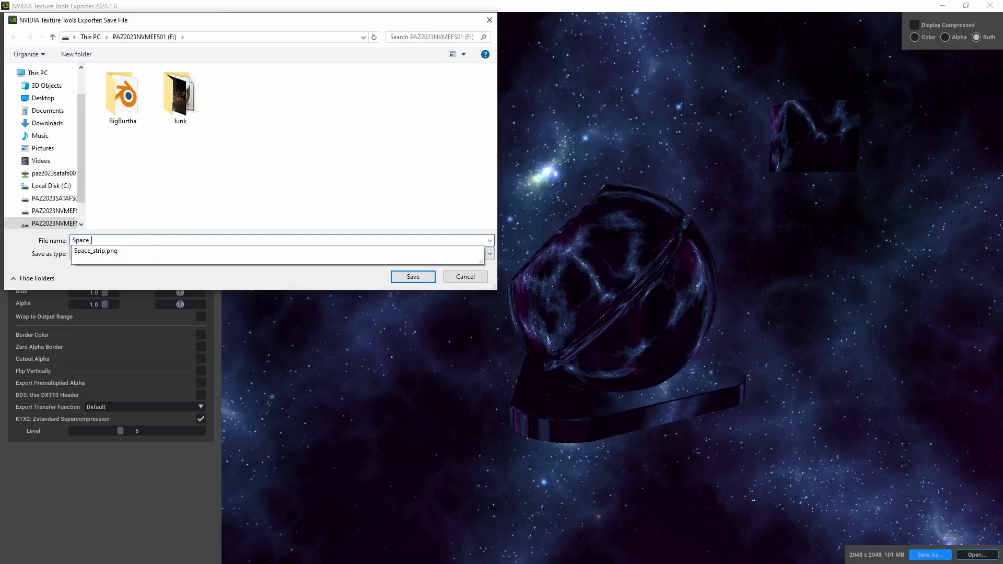
type("CubeMap")
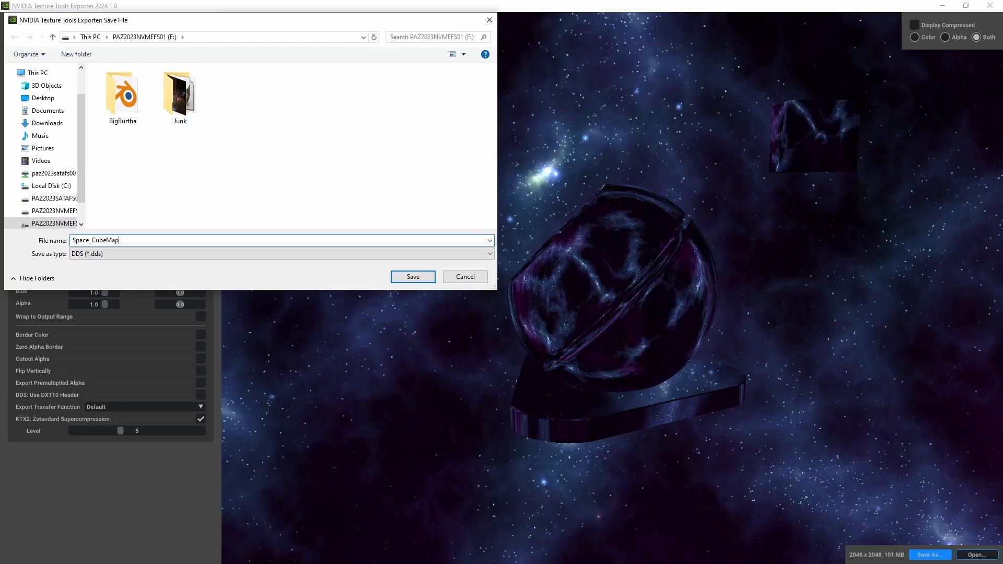
key("Return")
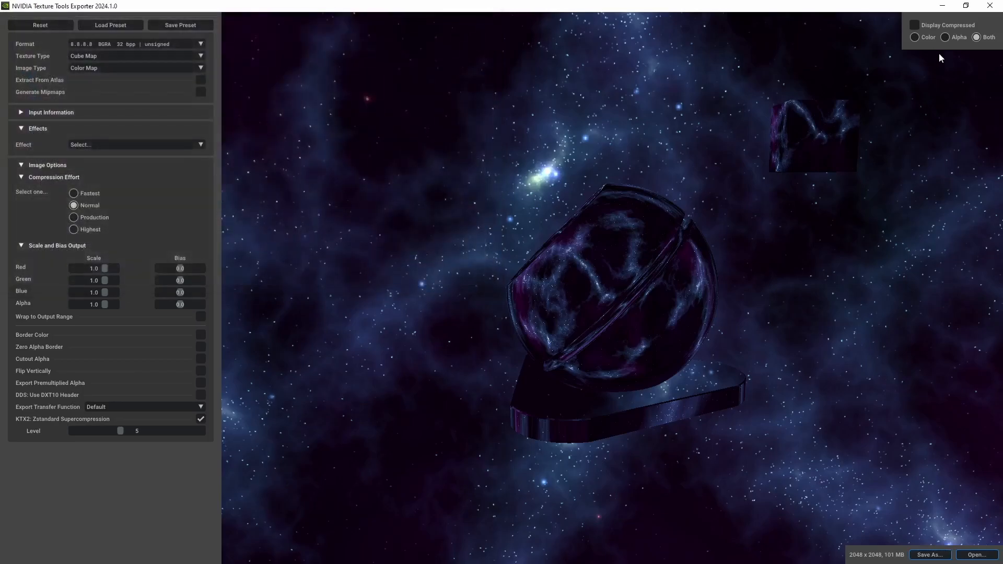
- Switch to the YT_Asteroids Unreal Editor project and import Space_CubeMap from the F: drive into the _textures folder
left_click(942, 5)
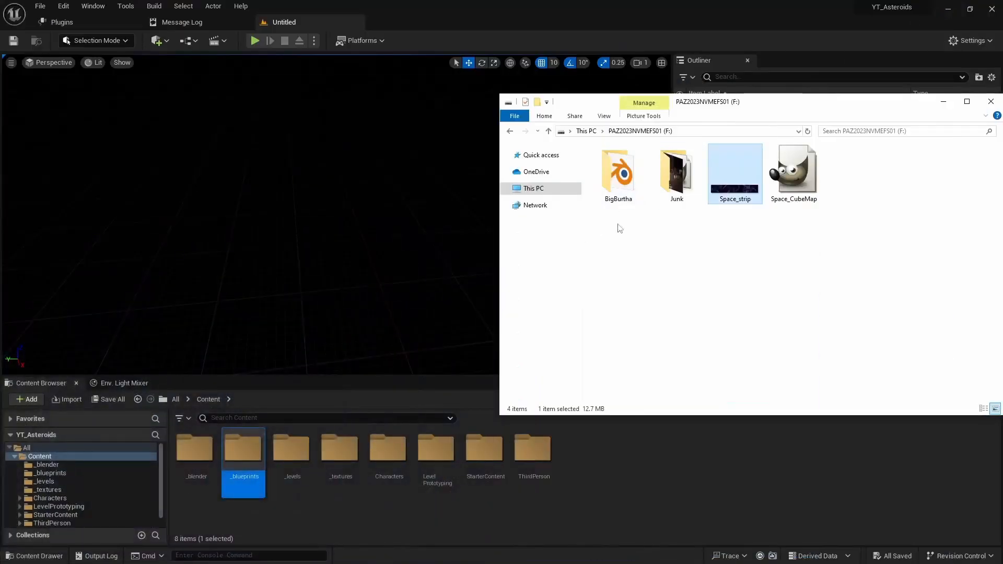
left_click(799, 172)
left_click_drag(788, 108, 35, 183)
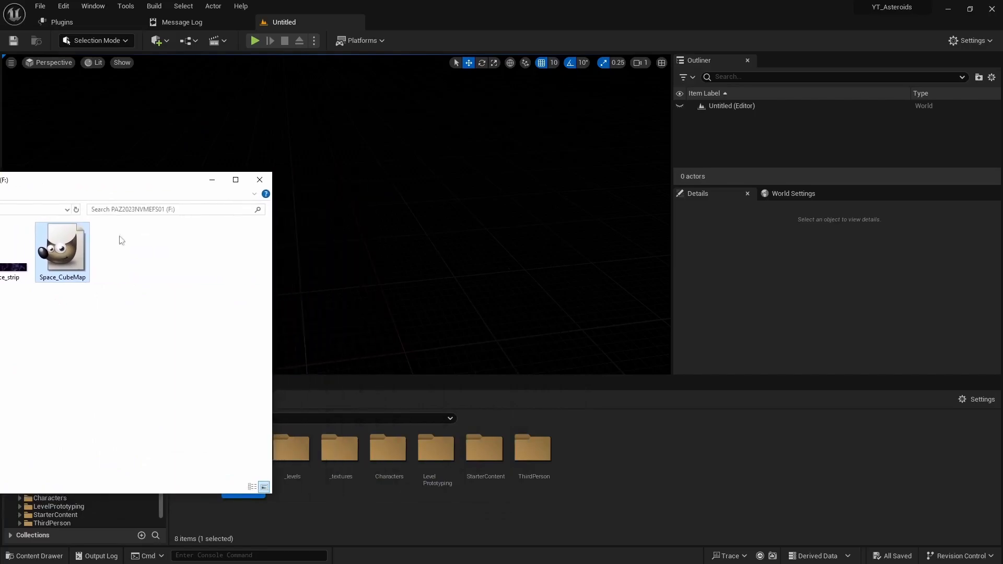
double_click(334, 448)
key("alt+Tab")
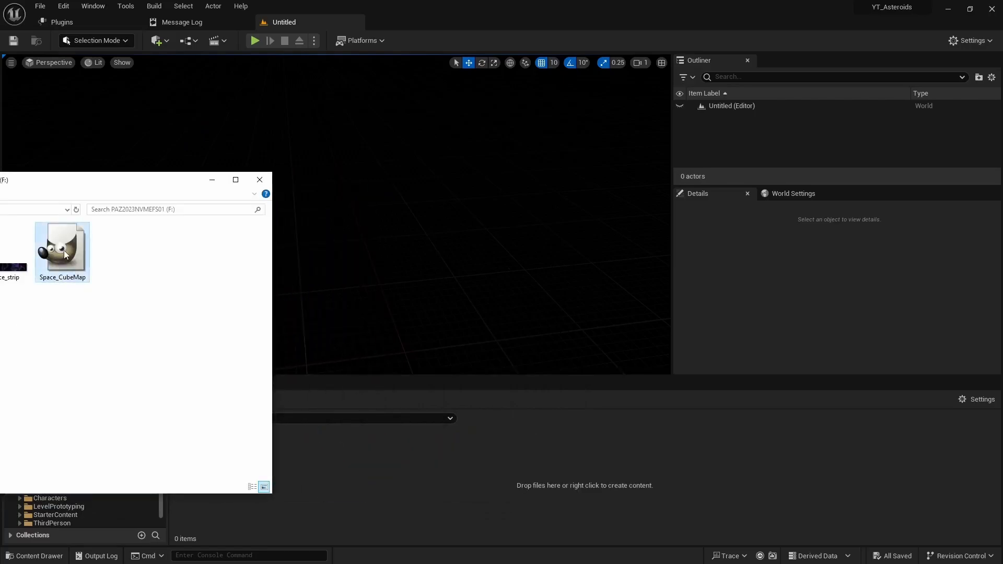
left_click(211, 179)
- Open the imported Space_CubeMap texture, dock its editor in the main window, and minimise the cube map directions image
double_click(190, 454)
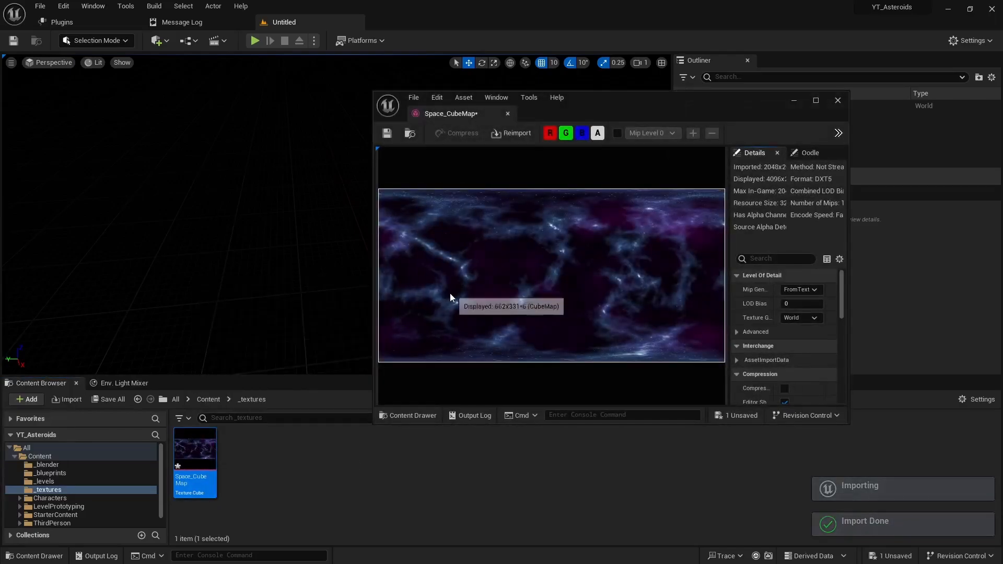
left_click_drag(453, 111, 408, 21)
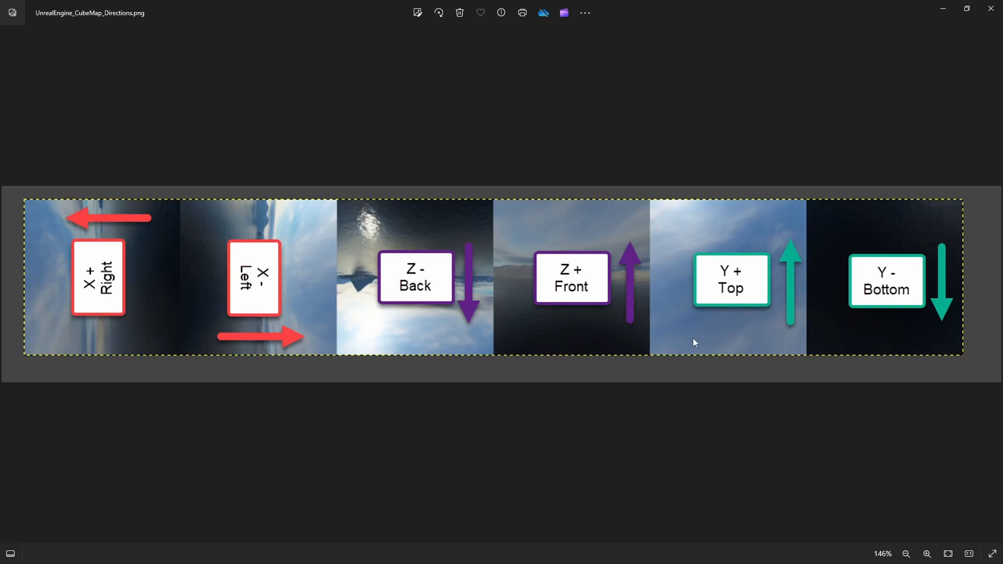
left_click(941, 8)
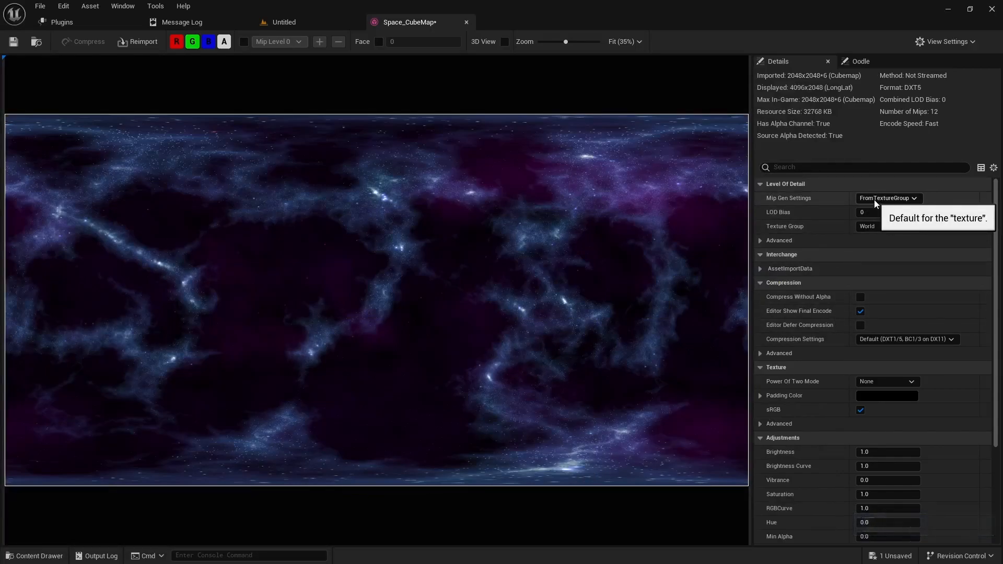
- Set the Space_CubeMap texture's Mip Gen Settings to NoMipmaps and its Texture Group to Skybox
left_click(909, 198)
left_click(884, 349)
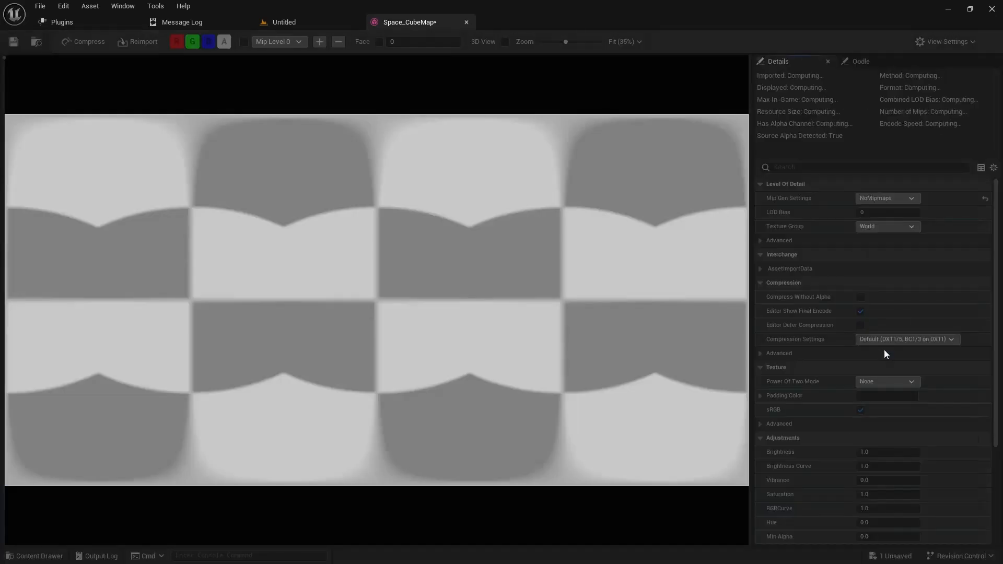
left_click(884, 227)
scroll(883, 370, "down", 3)
left_click(880, 318)
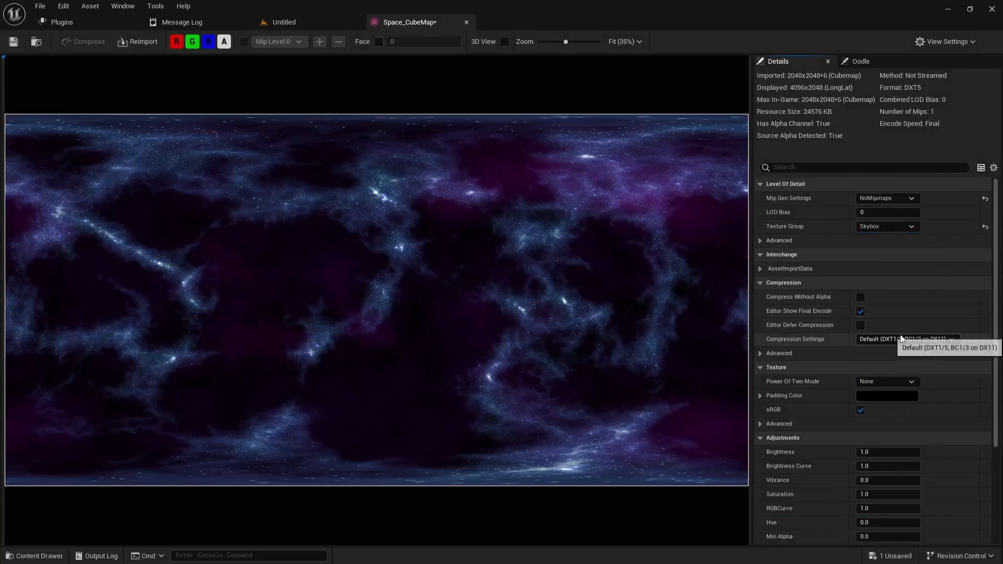
- Set the Space_CubeMap texture's Compression Settings to UserInterface2D (RGBA) and save the asset
left_click(890, 340)
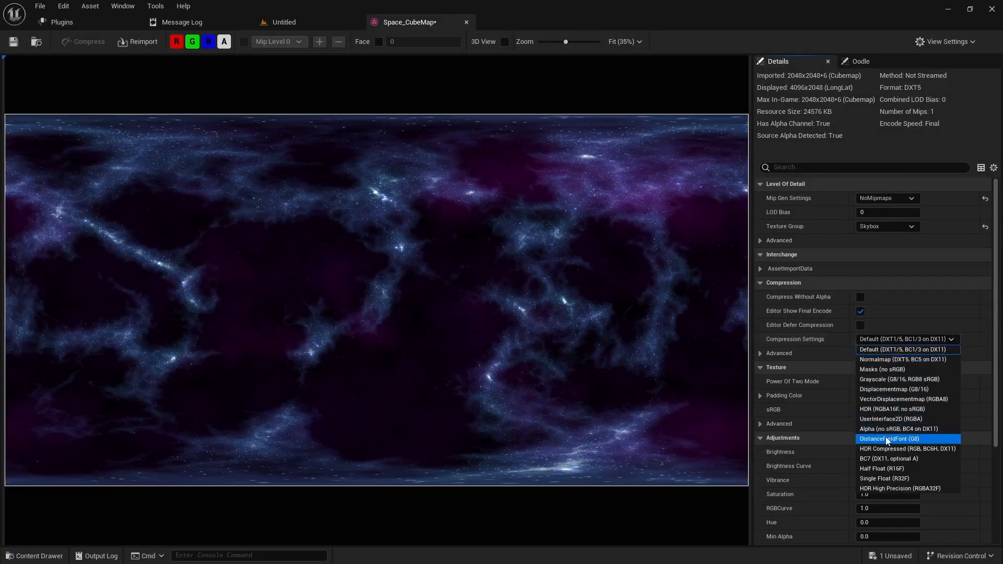
left_click(890, 419)
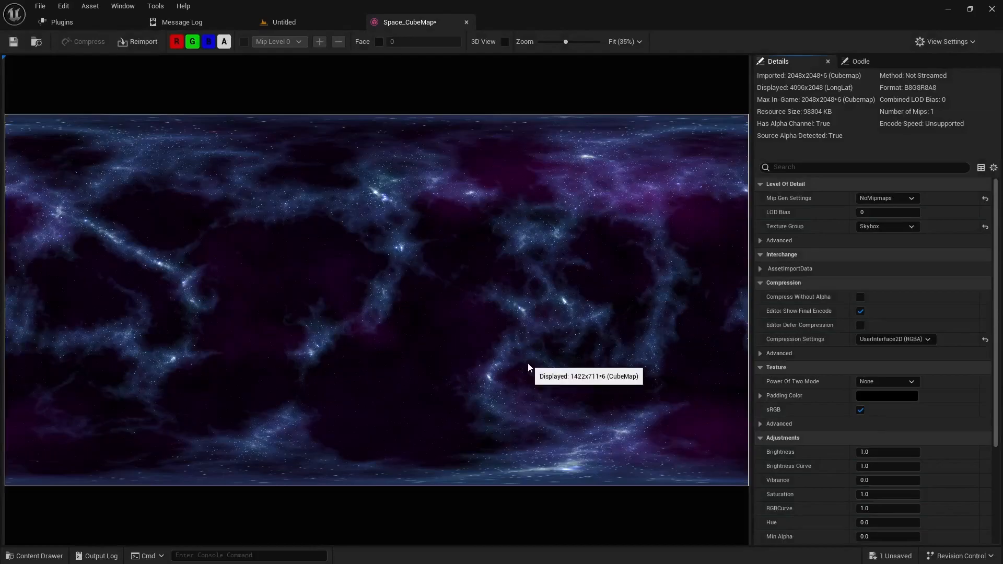
left_click(14, 42)
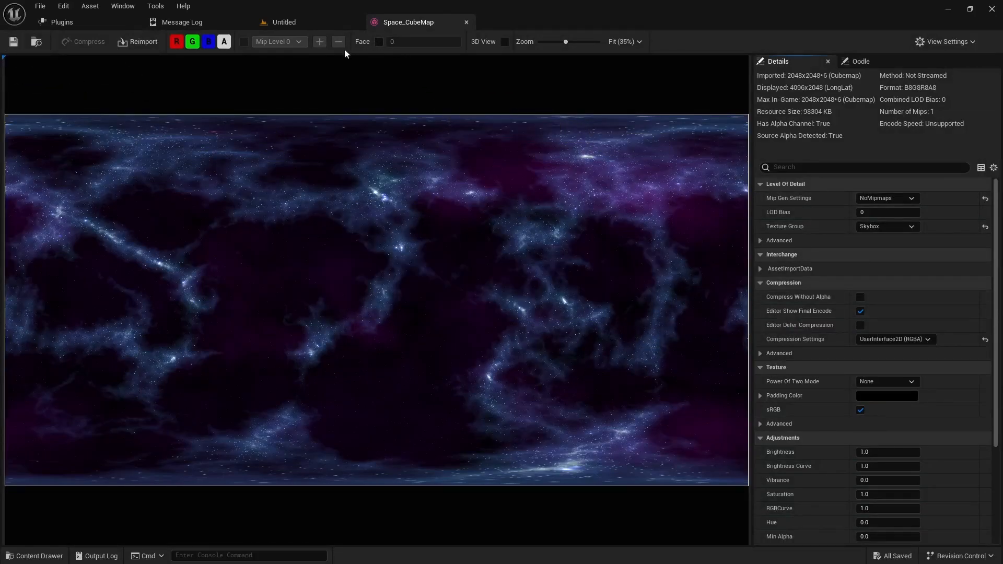
- Create a material from the Space_CubeMap texture in the _textures folder and name it M_SpaceSkybox
left_click(308, 23)
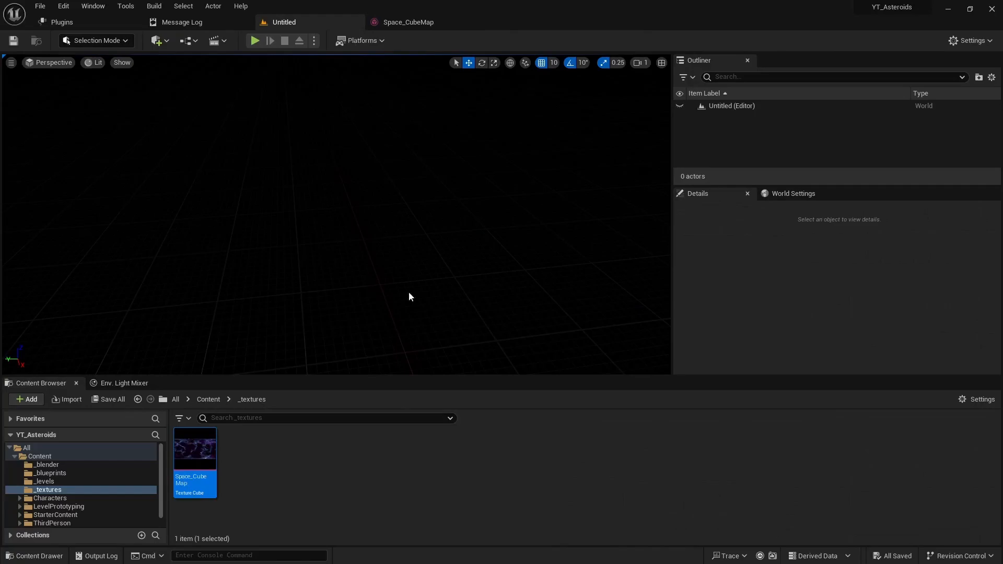
right_click(197, 450)
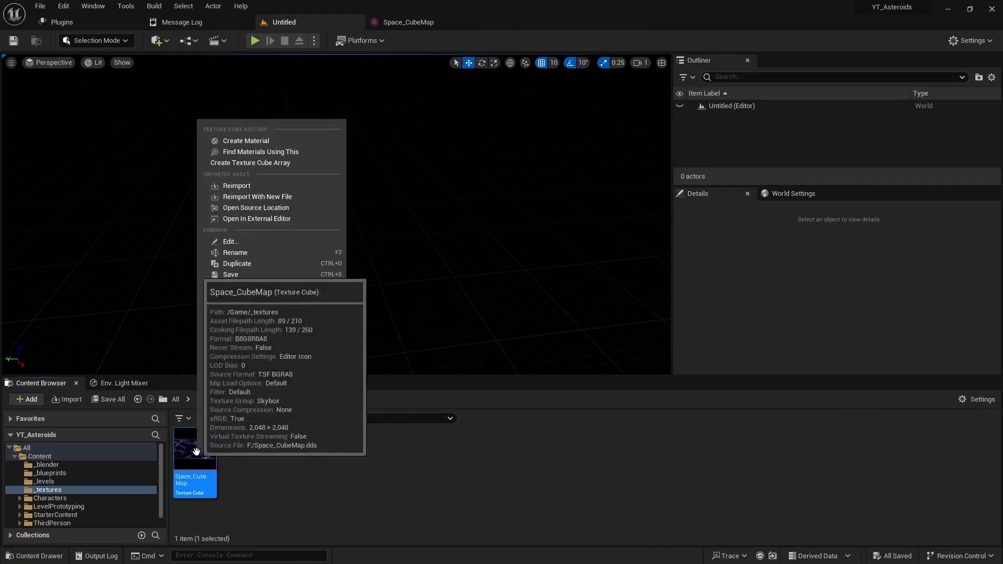
left_click(260, 141)
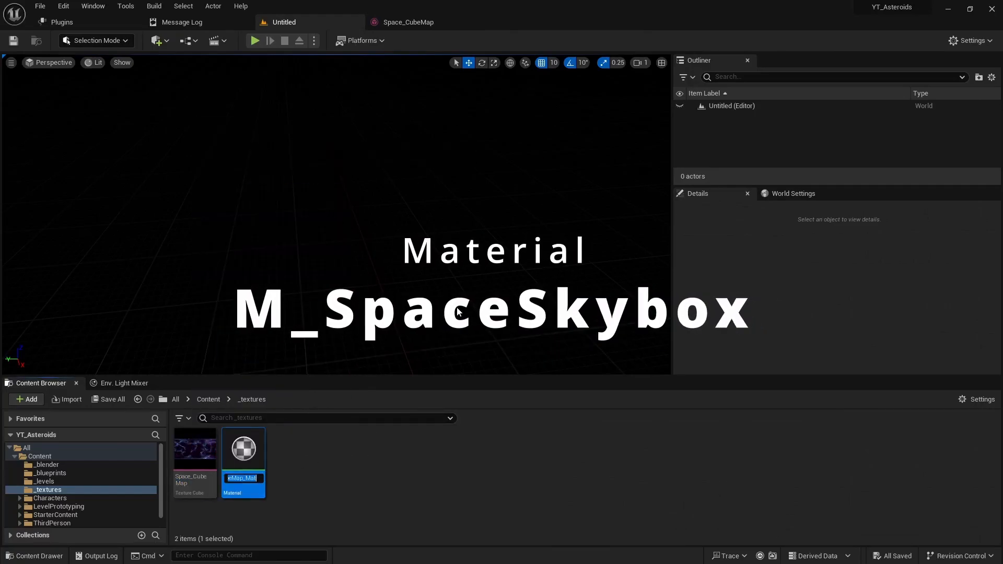
type("M_")
type("Space")
type("Skybox")
key("Return")
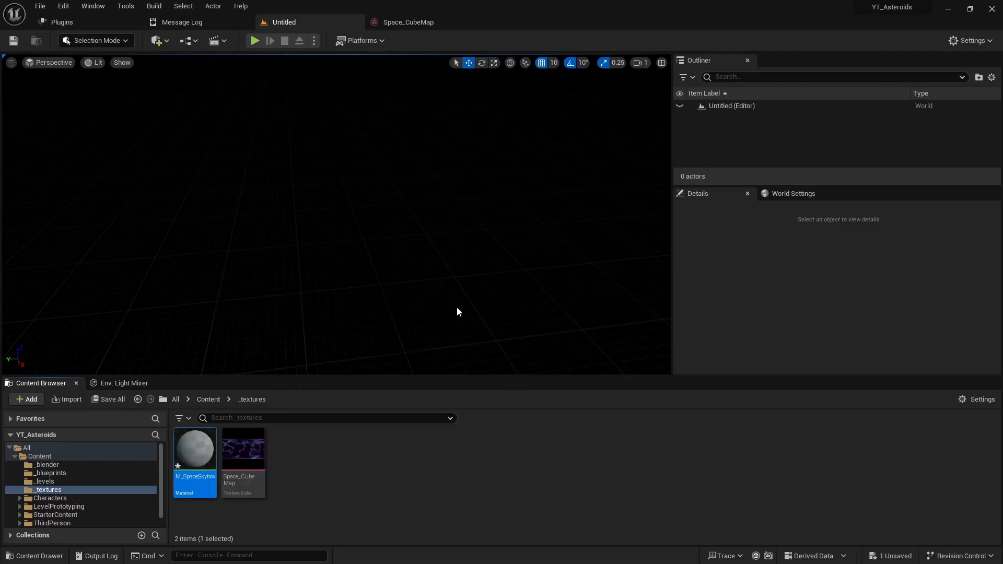
- Open the M_SpaceSkybox material graph, delete the Texture Sample node and set the material's Shading Model to Unlit
double_click(191, 450)
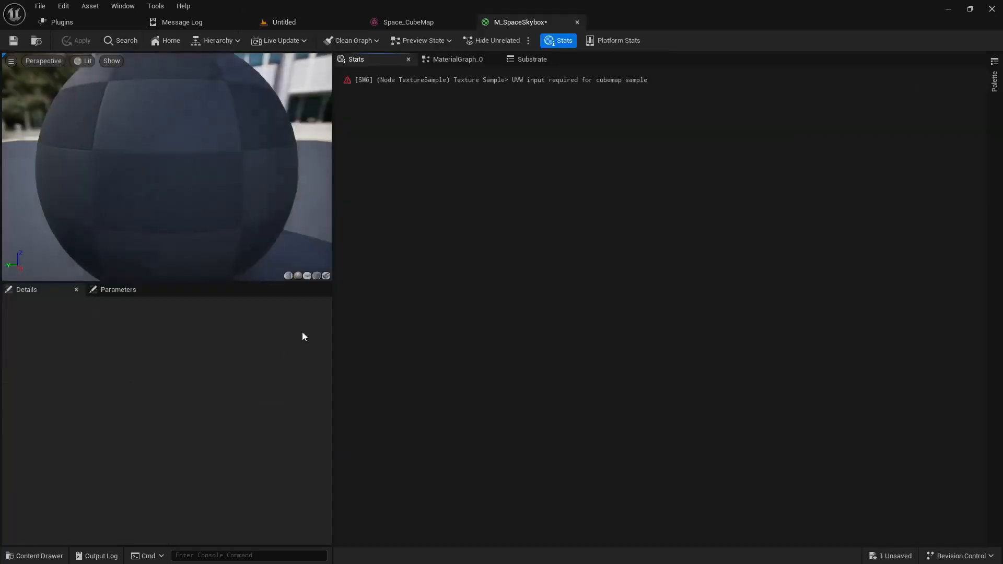
left_click(458, 59)
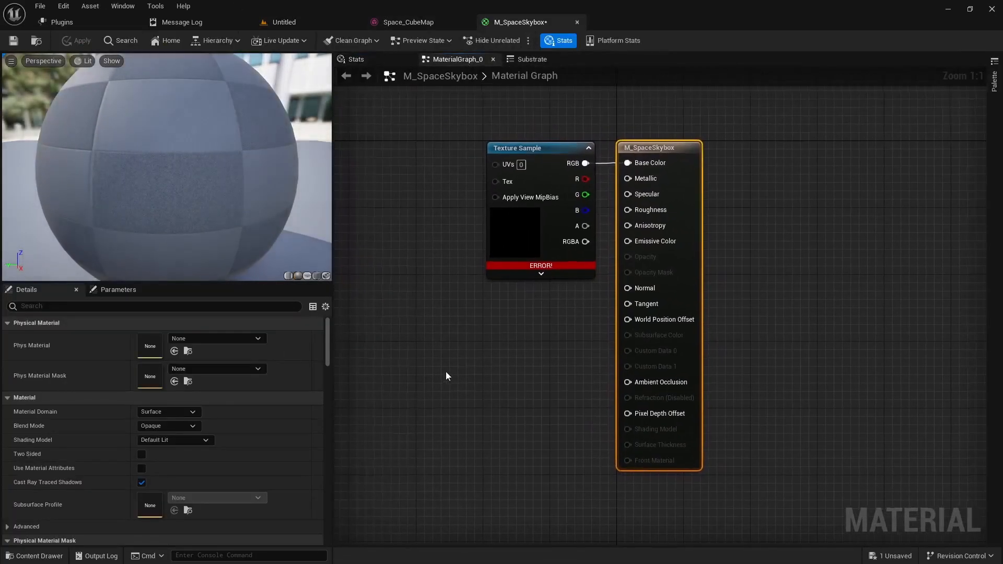
right_click_drag(481, 387, 597, 384)
left_click_drag(660, 146, 563, 146)
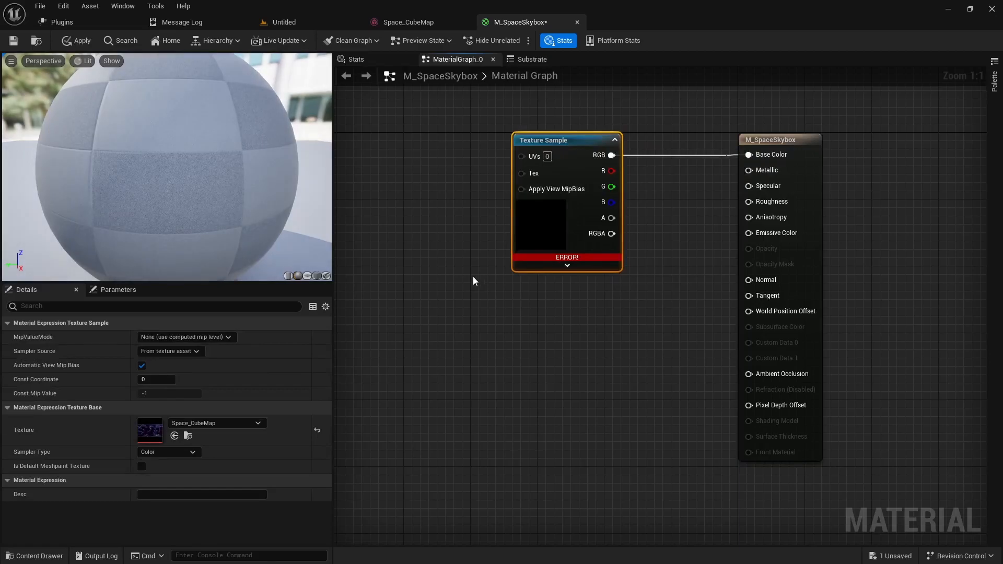
left_click(624, 146)
left_click(584, 170)
key("Delete")
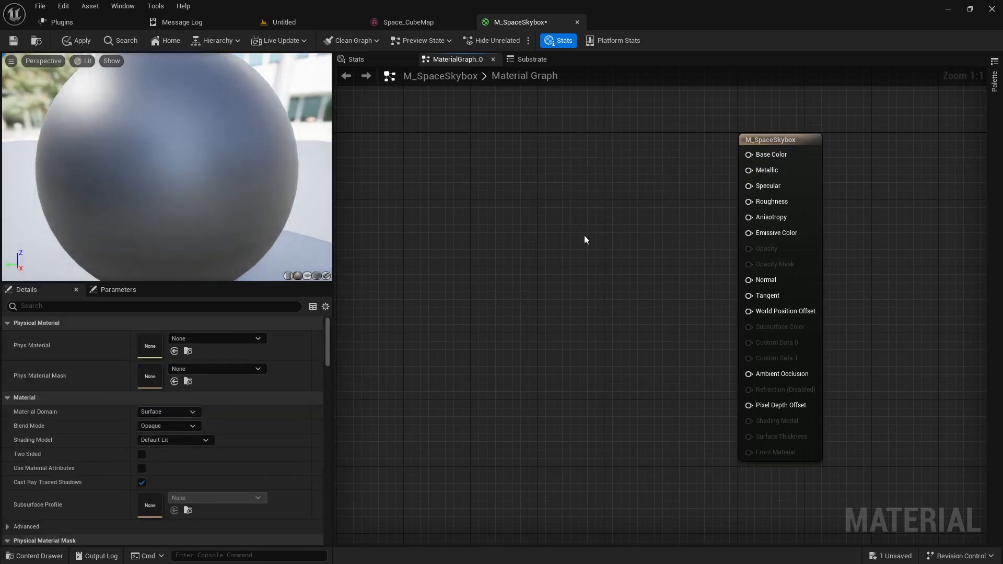
left_click(177, 441)
left_click(155, 310)
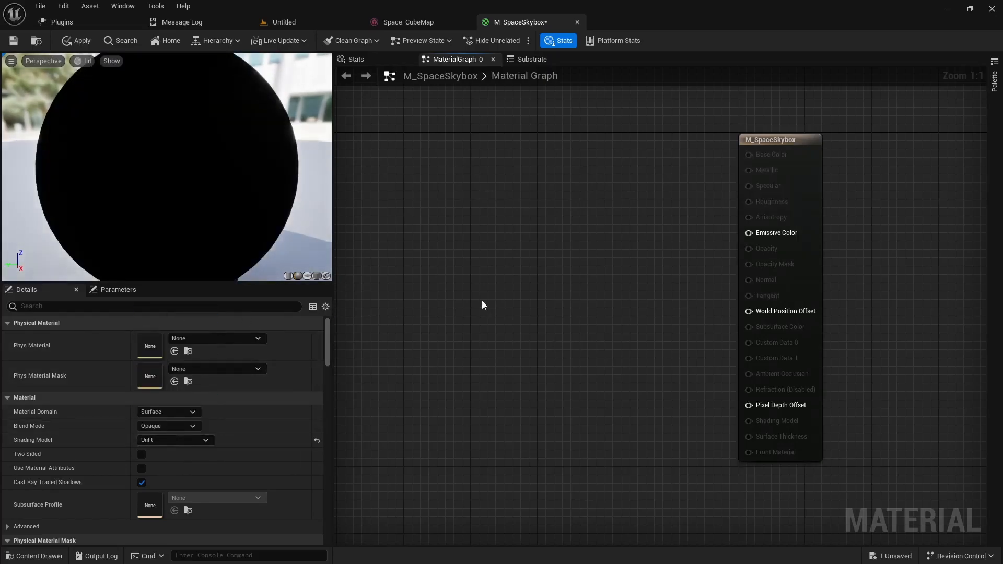
- Add a TextureSampleParameterCube node named TextureSampleParameterCube and place it well to the left of the M_SpaceSkybox result node
right_click(582, 167)
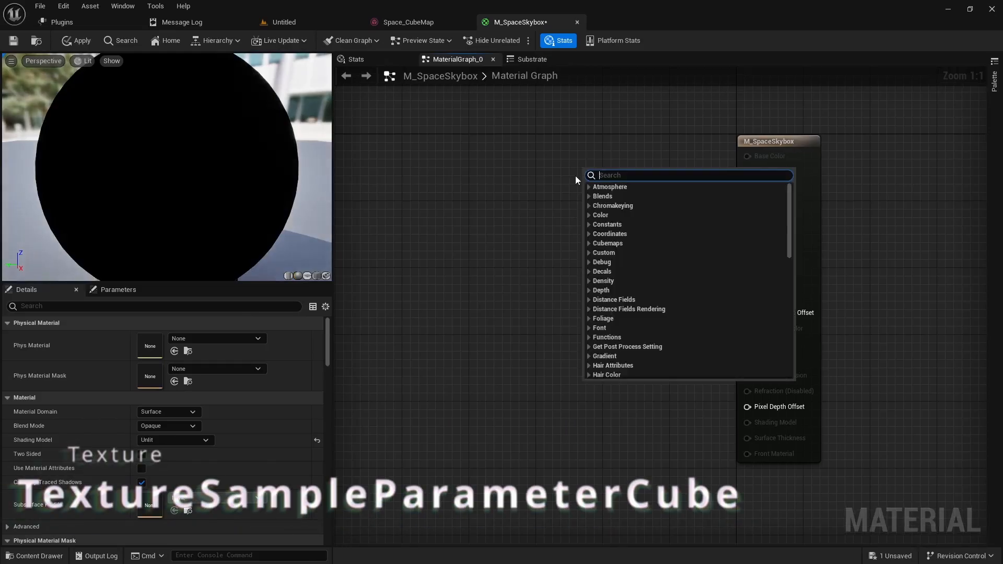
type("tex")
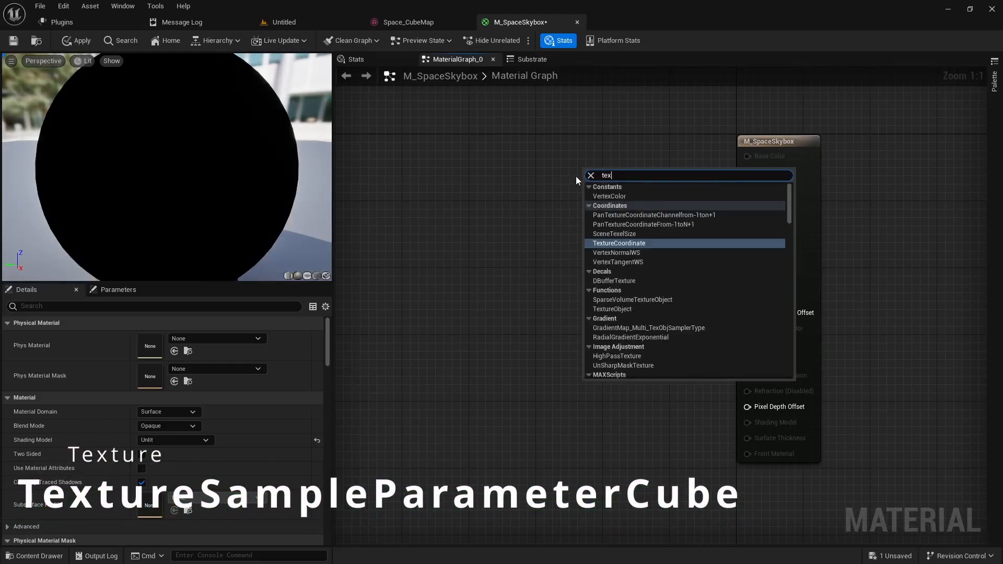
type("turesample")
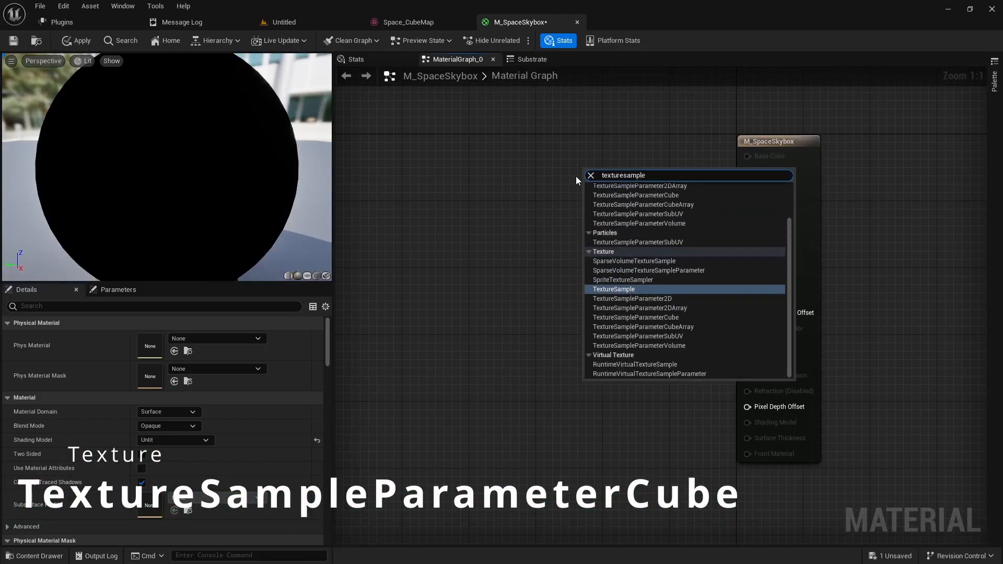
type("p")
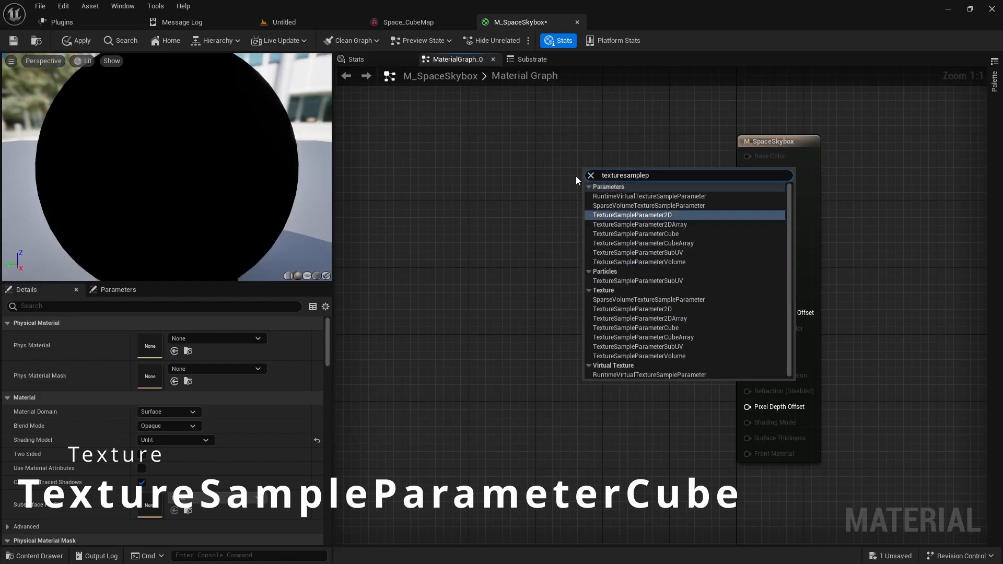
left_click(639, 328)
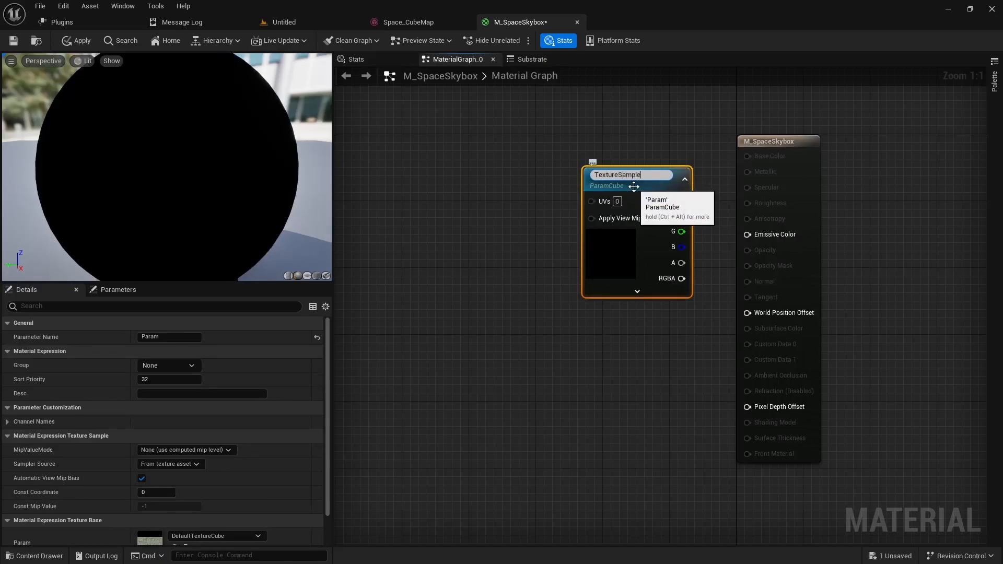
type("TextureSampleParameter")
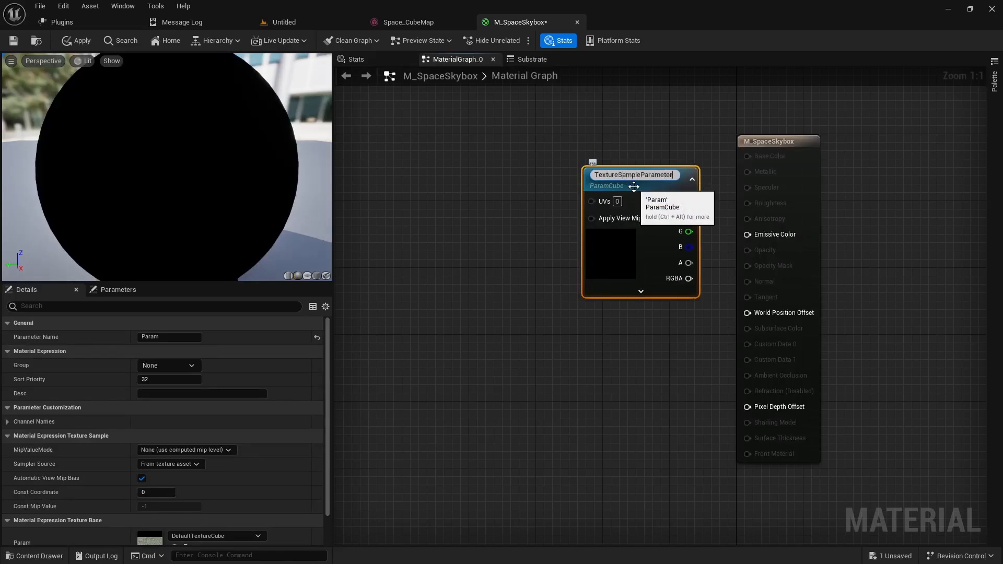
type("Cube")
key("Return")
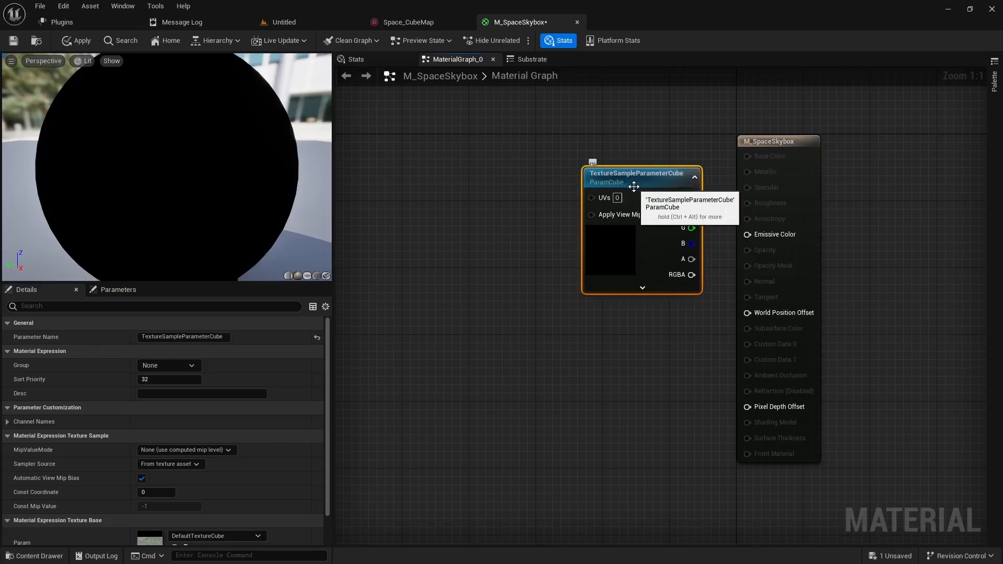
left_click_drag(648, 180, 560, 149)
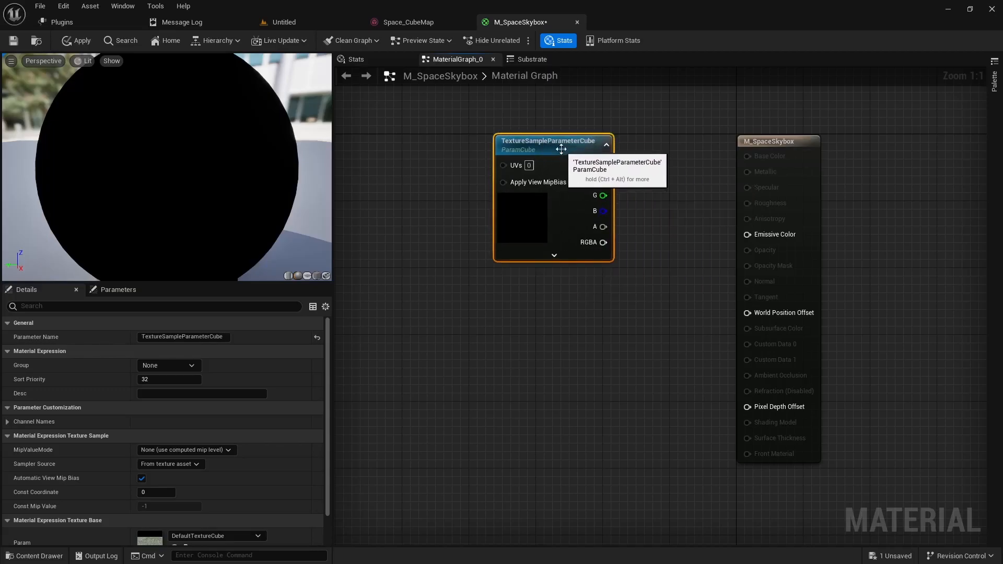
scroll(213, 467, "down", 2)
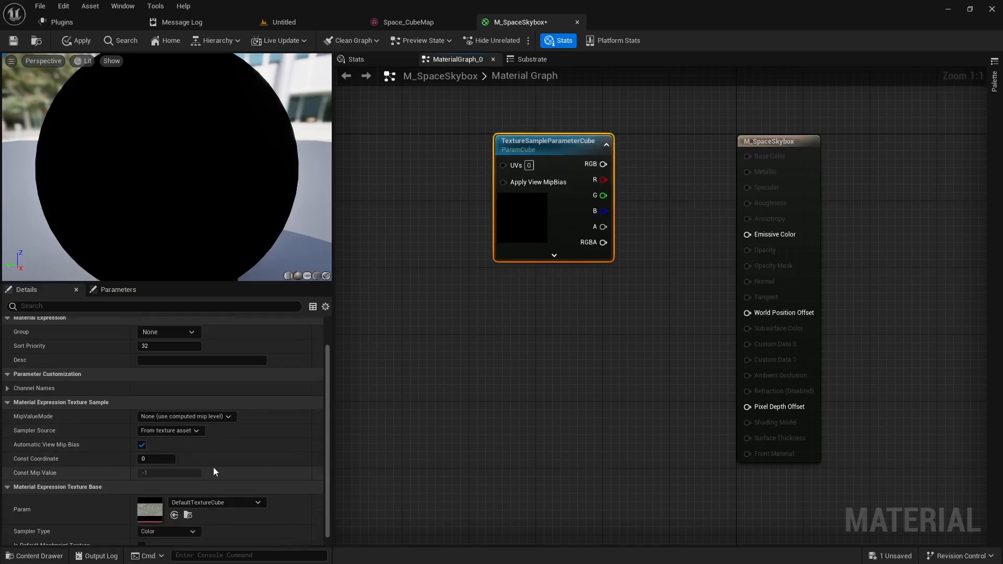
- Assign the Space_CubeMap texture to the TextureSampleParameterCube node
left_click(250, 504)
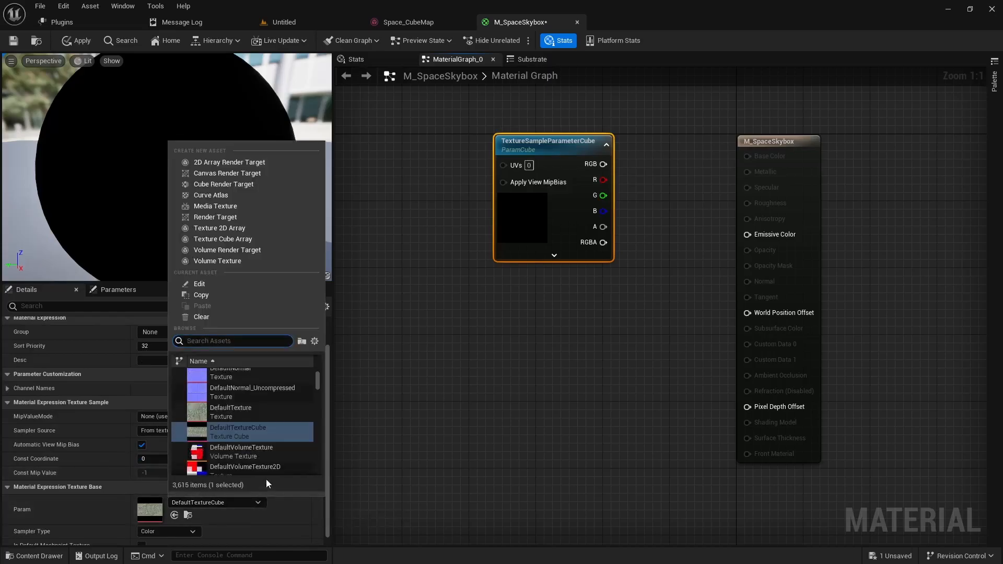
type("cube")
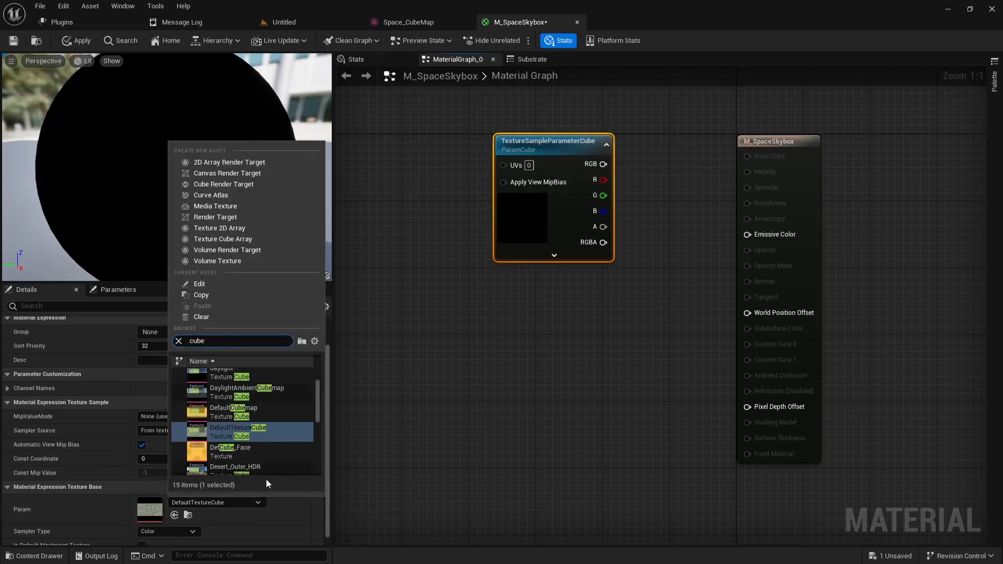
type("map")
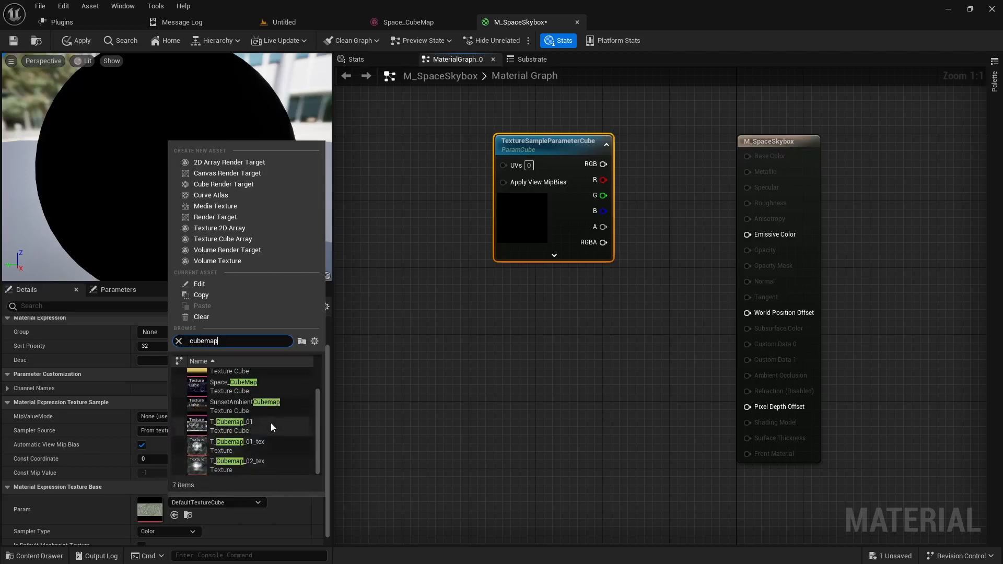
left_click(227, 385)
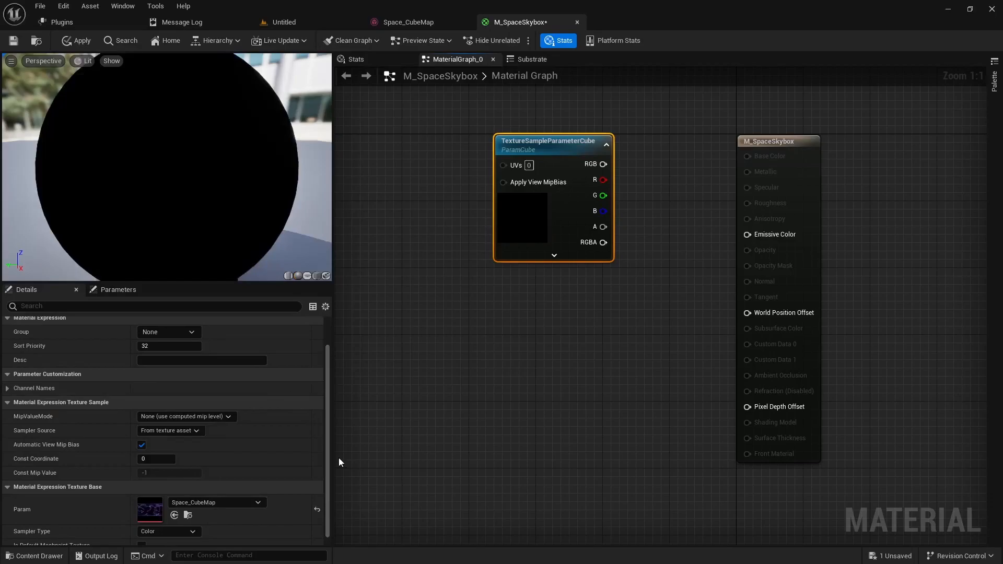
- Move the cube texture node closer to the result node and feed its UVs from a new ReflectionVectorWS node placed to its left
left_click_drag(517, 143, 473, 195)
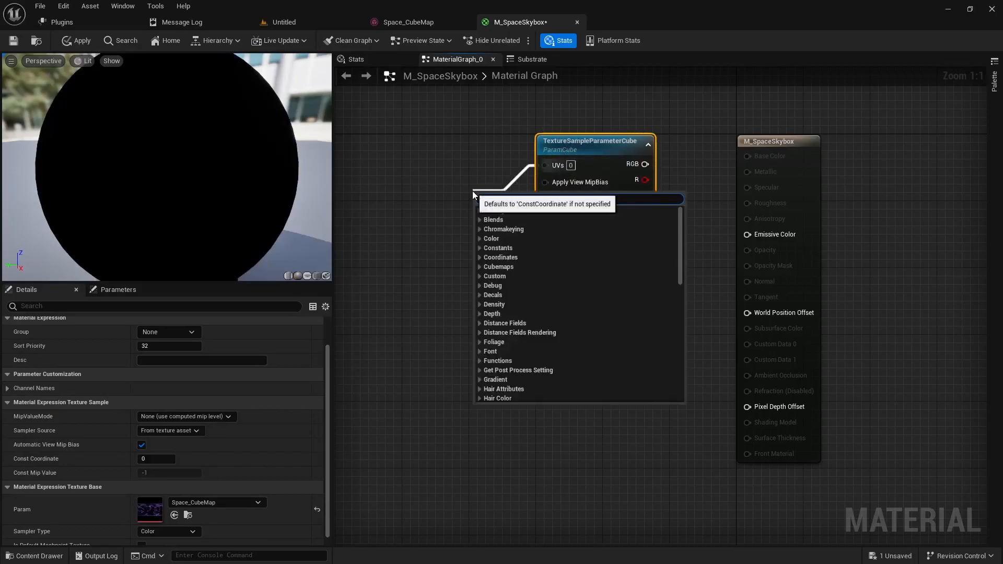
type("reflection")
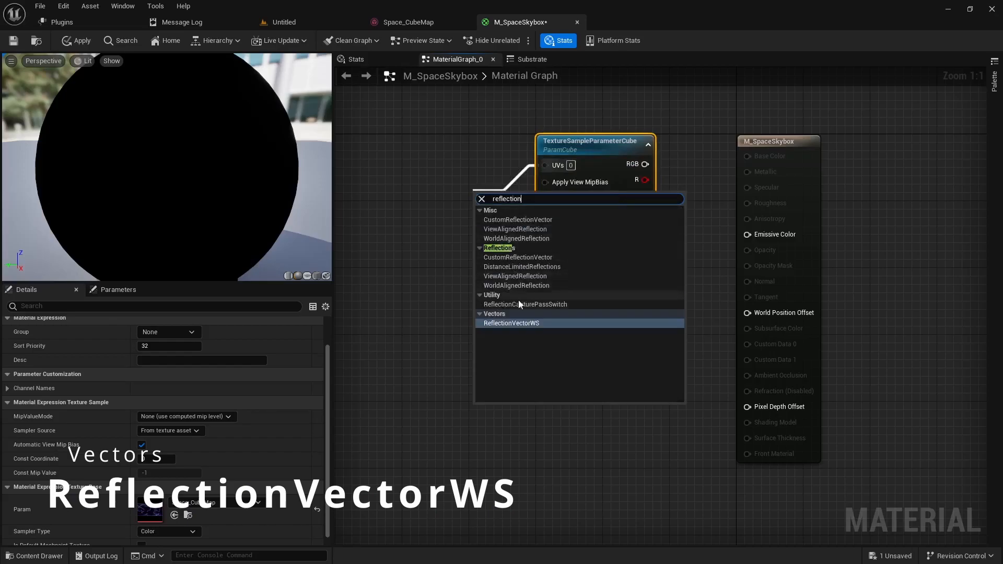
left_click(521, 323)
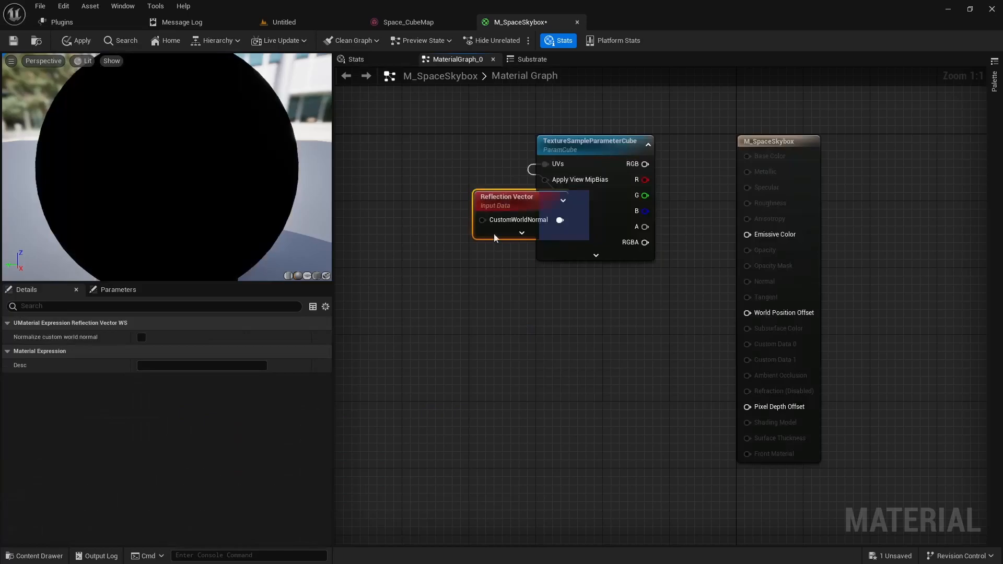
left_click_drag(485, 197, 427, 162)
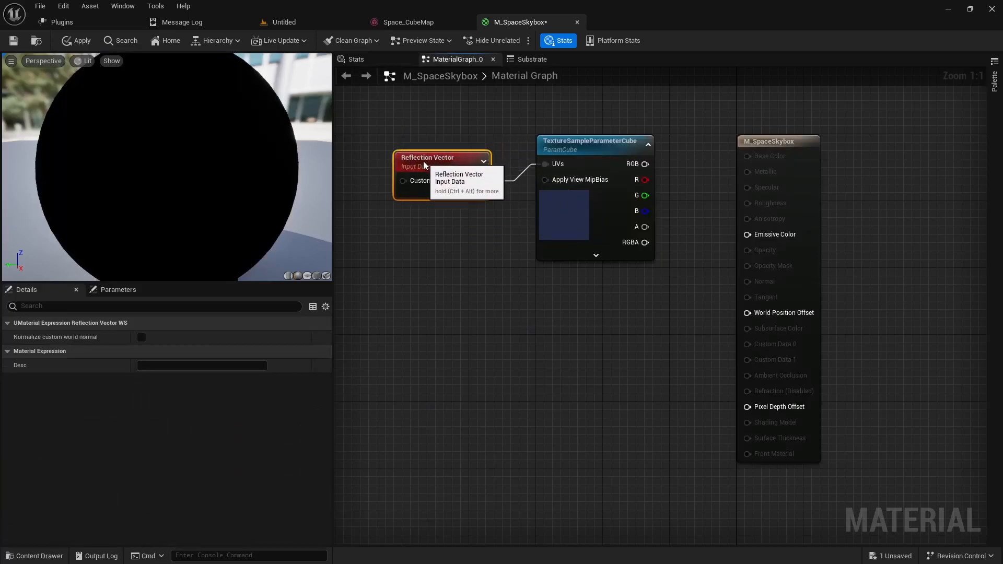
- Connect the cube texture's RGB output to Emissive Color and inspect the material on the preview sphere
left_click_drag(654, 171, 748, 235)
scroll(293, 235, "down", 3)
left_click_drag(235, 177, 145, 153)
right_click_drag(210, 184, 231, 240)
mouse_move(210, 185)
left_mouse_down()
mouse_move(230, 175)
mouse_move(201, 172)
mouse_move(235, 201)
mouse_move(212, 222)
mouse_move(224, 202)
mouse_move(219, 184)
left_mouse_up()
right_click_drag(219, 184, 214, 152)
left_click_drag(214, 151, 213, 218)
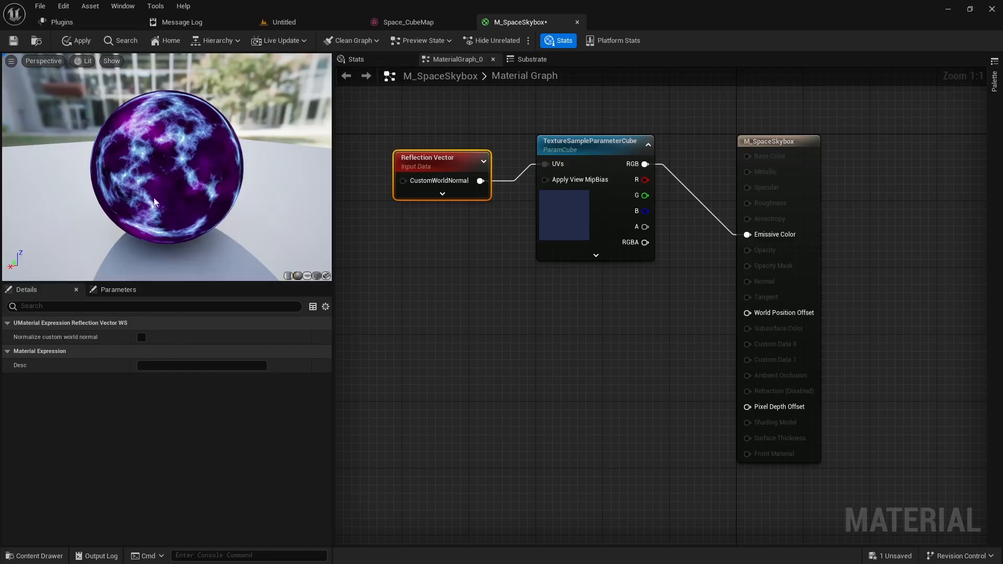
- Add a Constant3Vector of 0,0,0, connect it to the Reflection Vector's CustomWorldNormal input and check the preview sphere up close
left_click_drag(434, 281, 470, 274)
right_click_drag(406, 248, 506, 246)
scroll(527, 312, "down", 1)
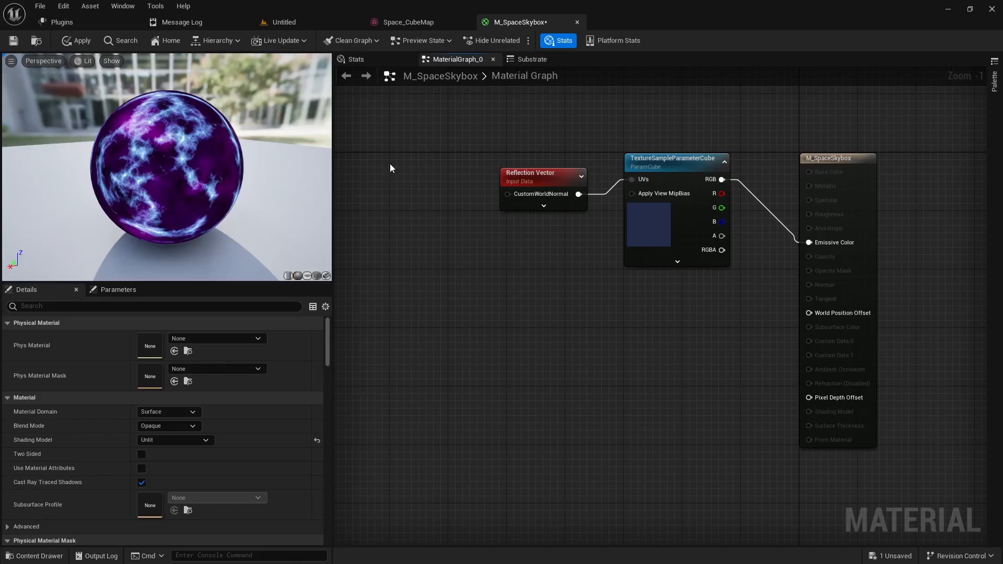
left_click(383, 151)
left_click_drag(438, 160, 505, 194)
left_click_drag(217, 209, 321, 198)
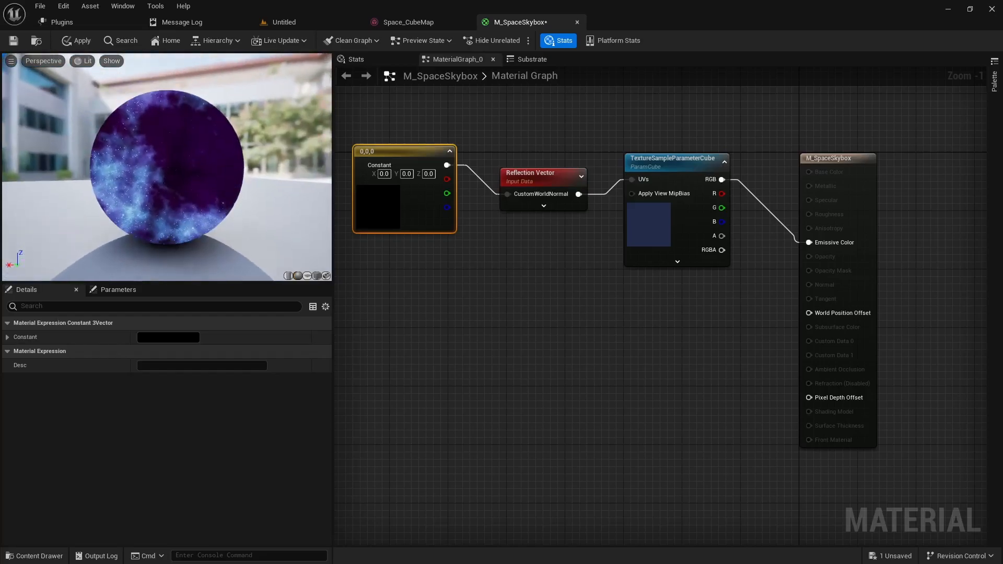
scroll(233, 190, "up", 10)
scroll(233, 190, "down", 10)
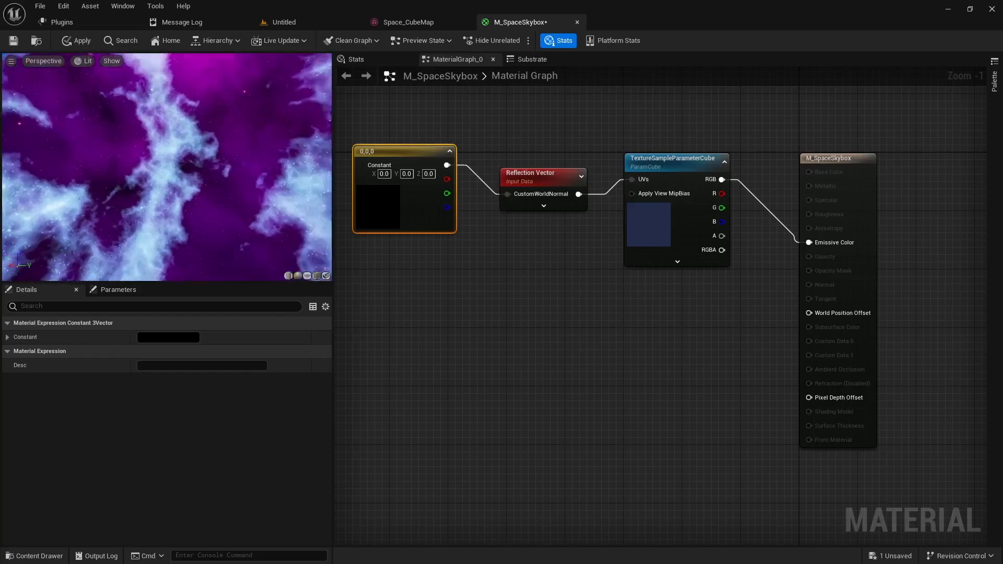
left_click_drag(233, 190, 248, 193)
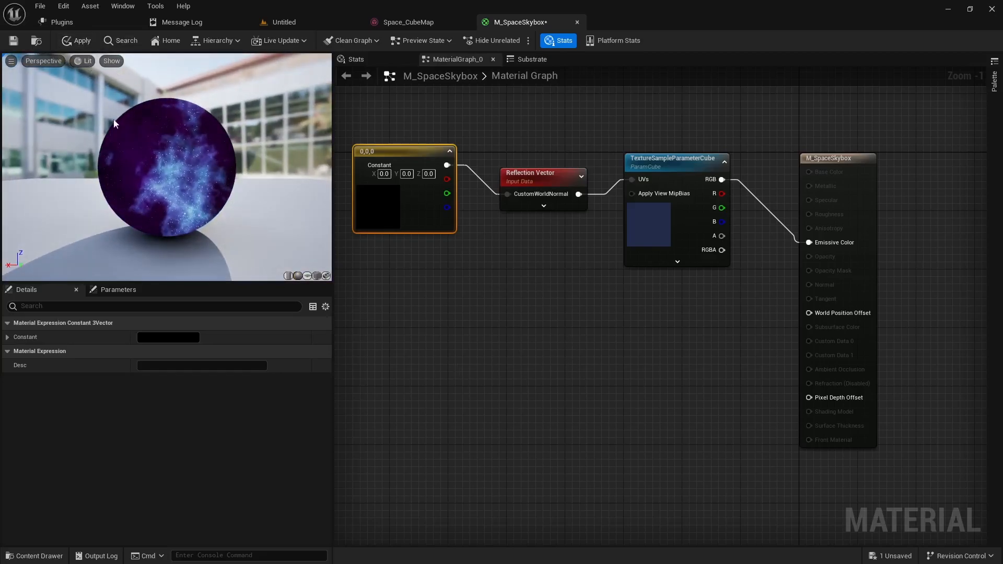
left_click(465, 339)
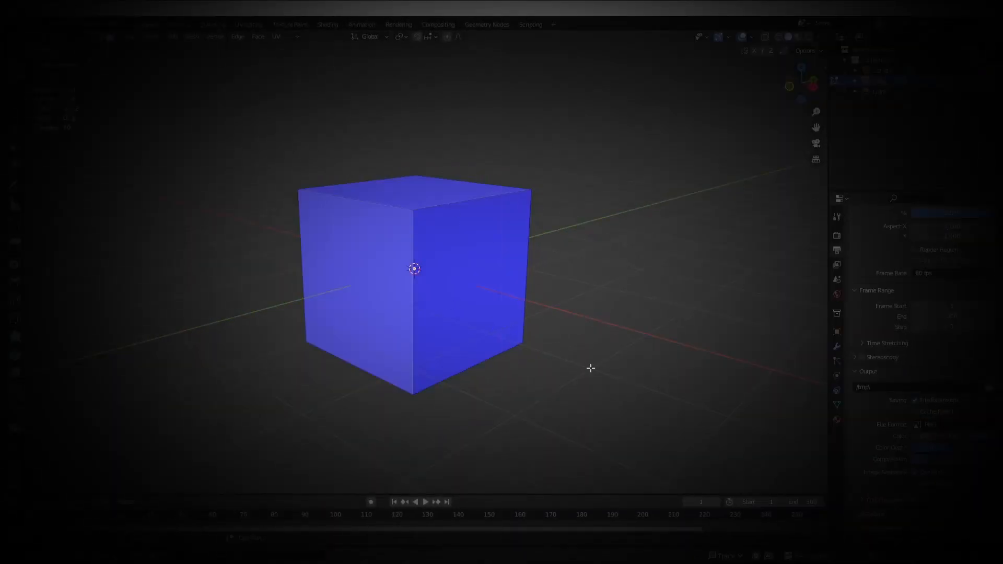
- In Blender, select the whole open-sided cube, turn its face normals inward and inspect the inside
middle_click_drag(590, 368, 497, 346)
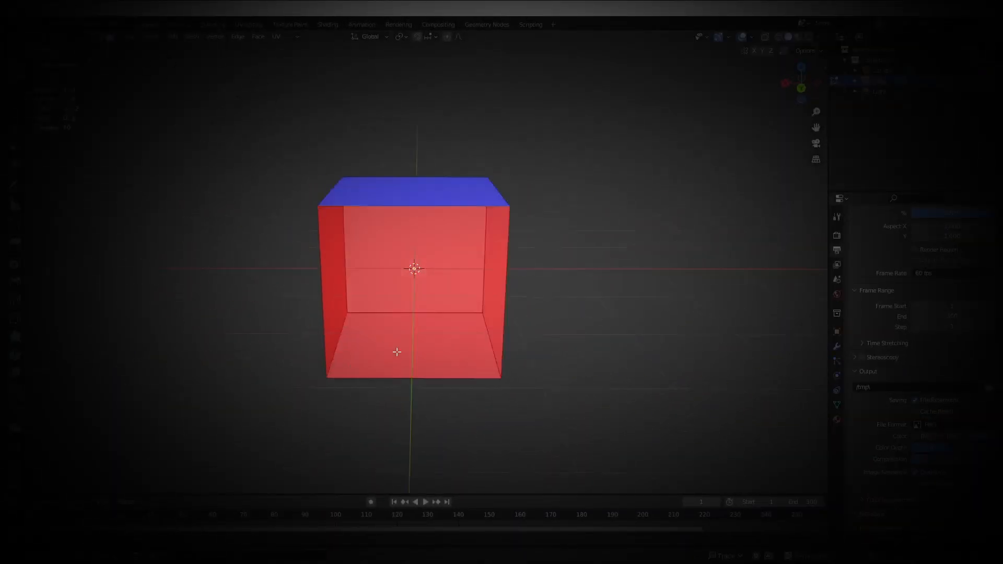
middle_click_drag(398, 351, 490, 347)
key("a")
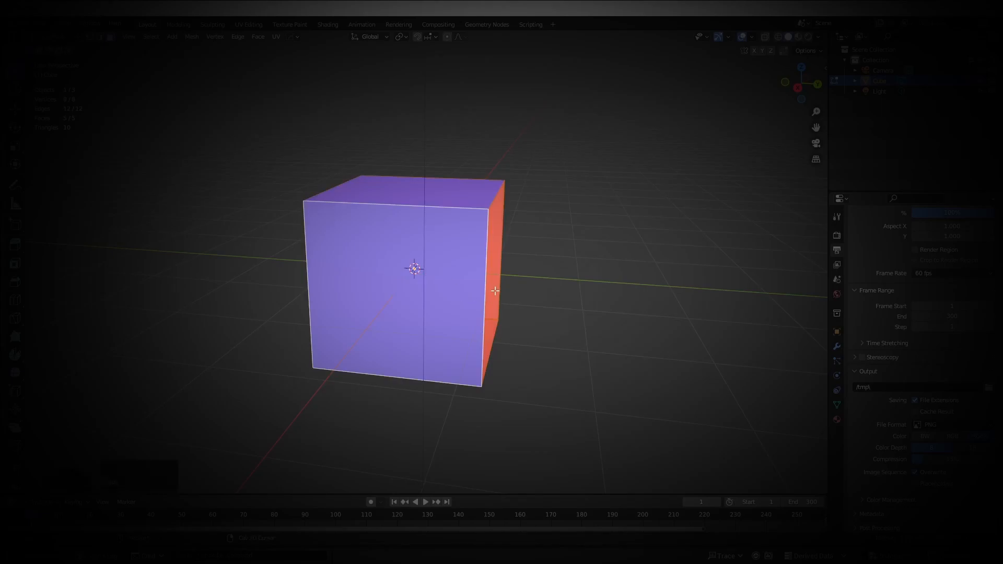
left_click(99, 484)
middle_click_drag(569, 378, 332, 317)
scroll(475, 371, "up", 6)
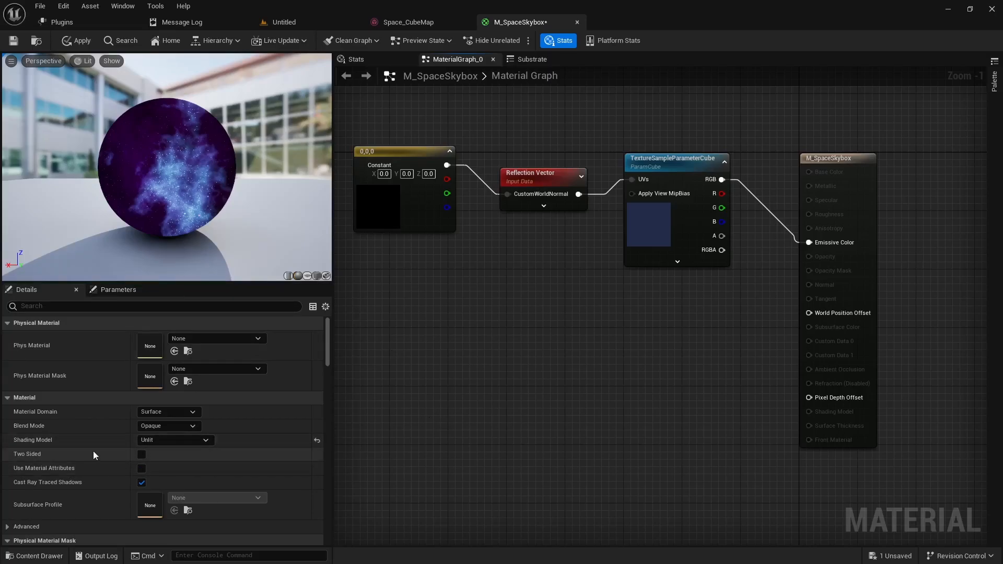
- Save the M_SpaceSkybox material in Unreal and return to the Untitled level
scroll(476, 349, "down", 1)
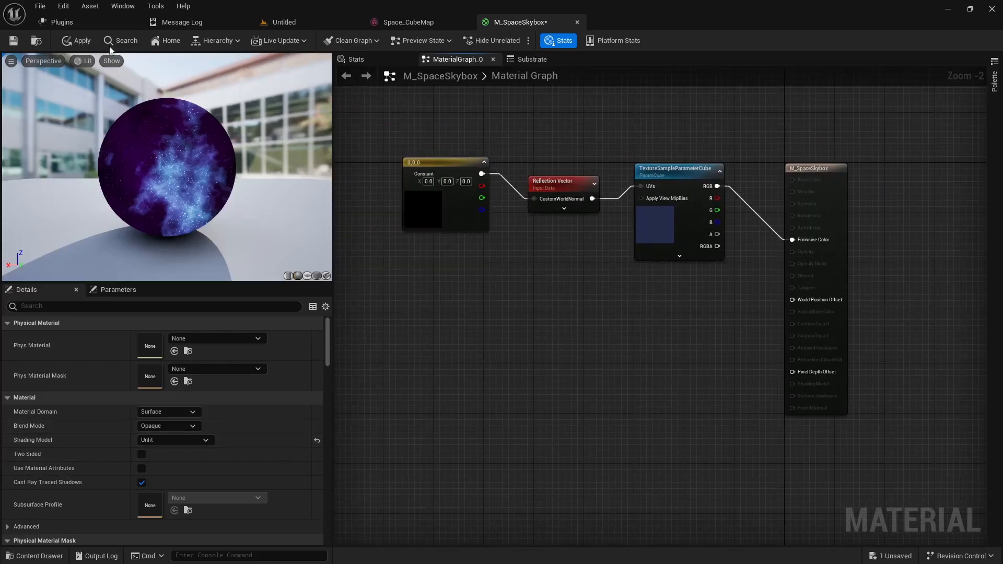
left_click(308, 22)
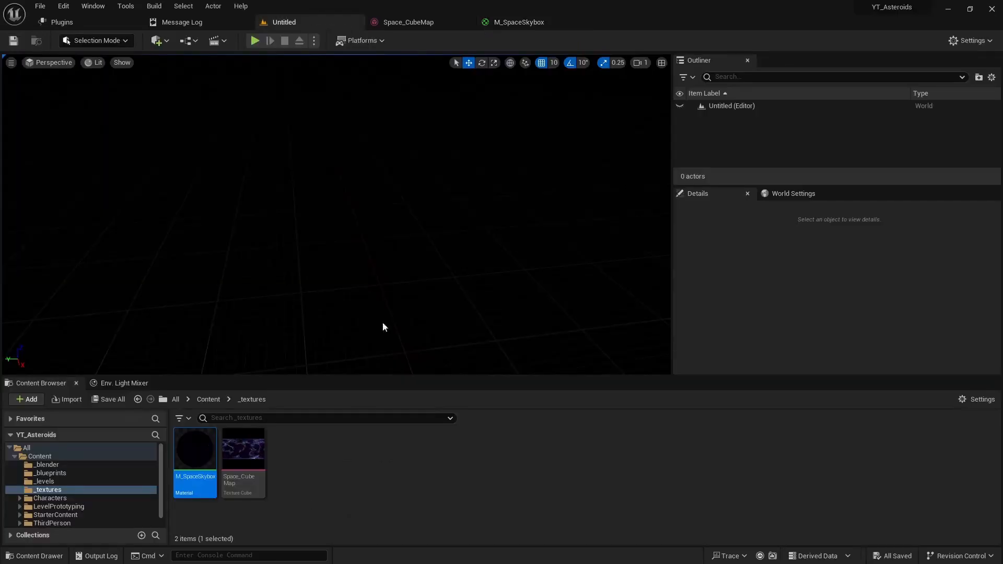
- Create a Blueprint Class with Actor as its parent in the _blueprints folder and name it BP_SkyBox
left_click(55, 472)
right_click(301, 465)
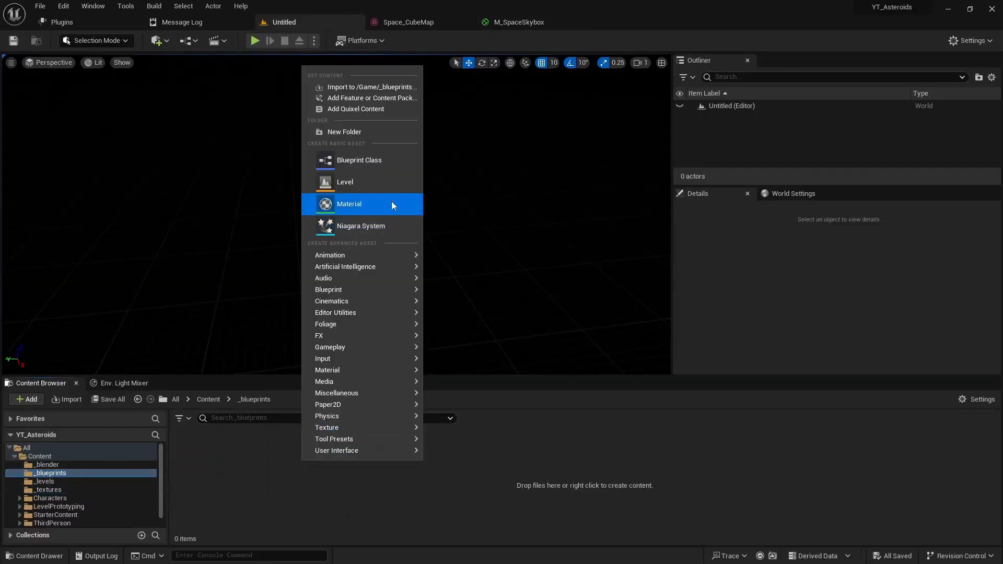
left_click(365, 164)
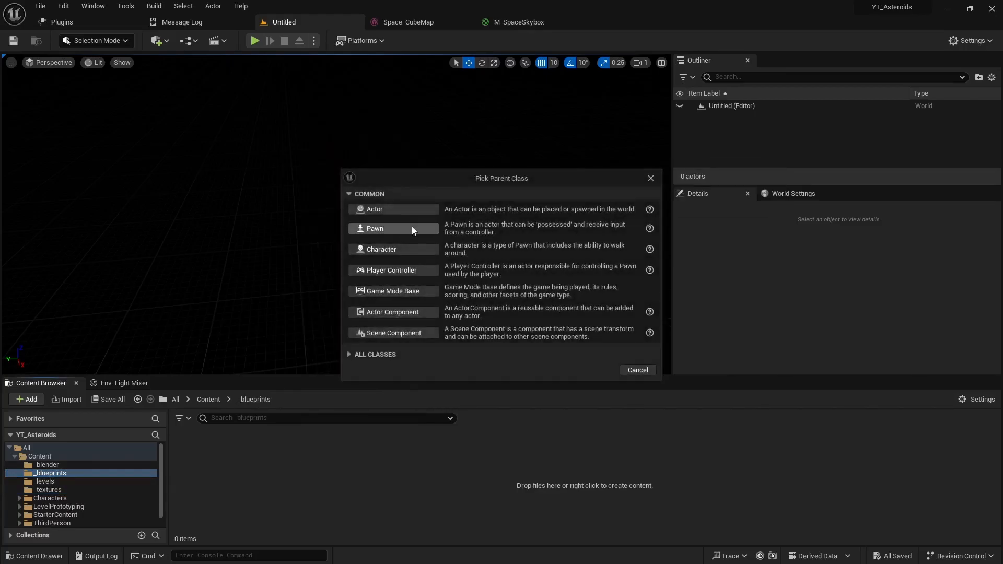
left_click(384, 208)
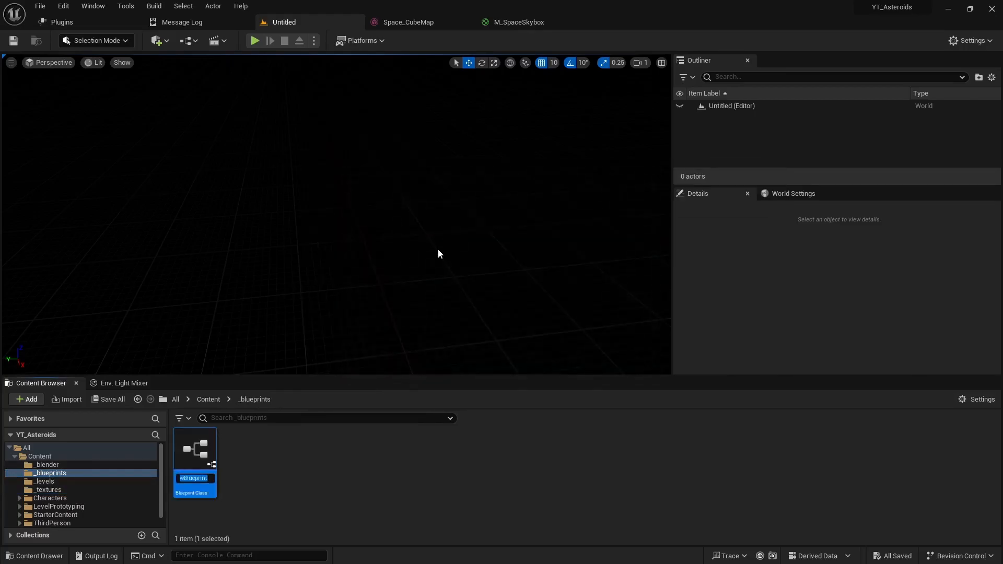
type("BP_S")
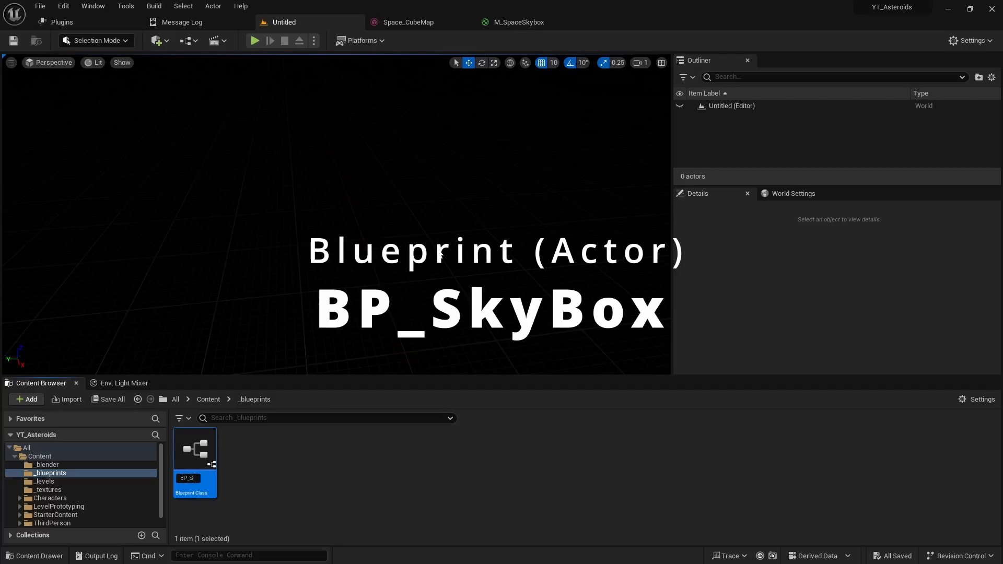
type("kyBox")
key("Return")
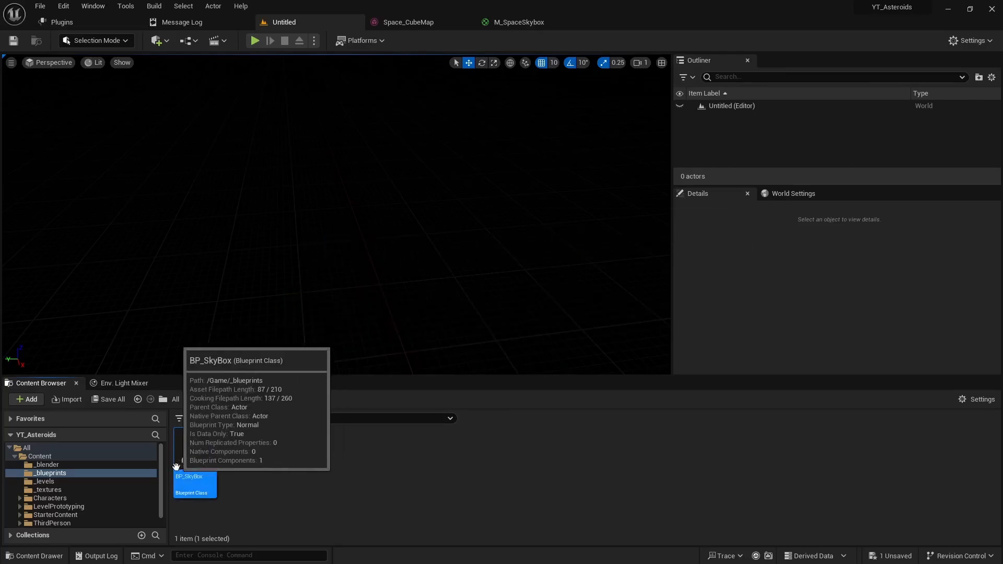
- Import the SkyBox_Cube mesh from the Asteroids folder on disk into the project's _blender folder
left_click(55, 466)
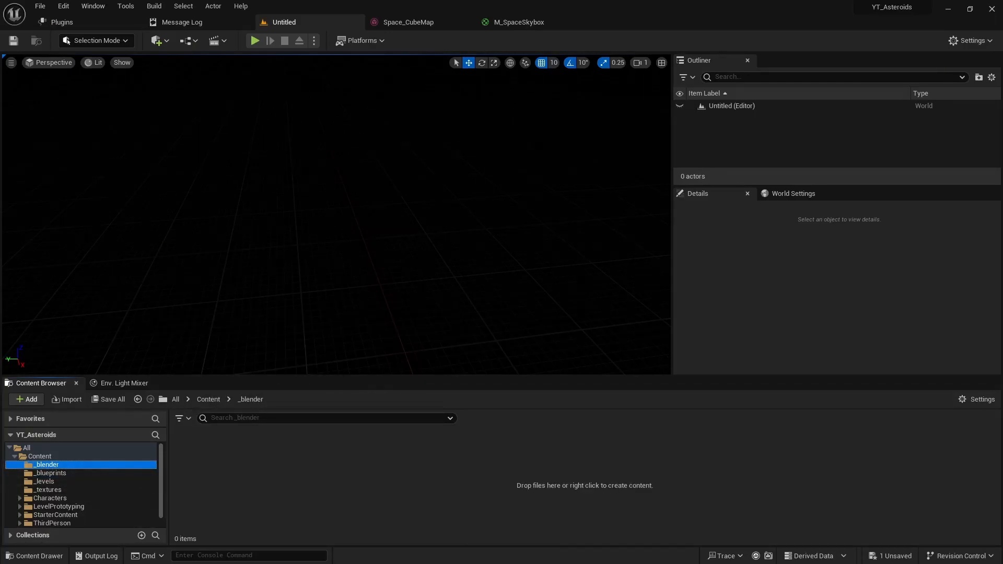
key("alt+Tab")
left_click(225, 287)
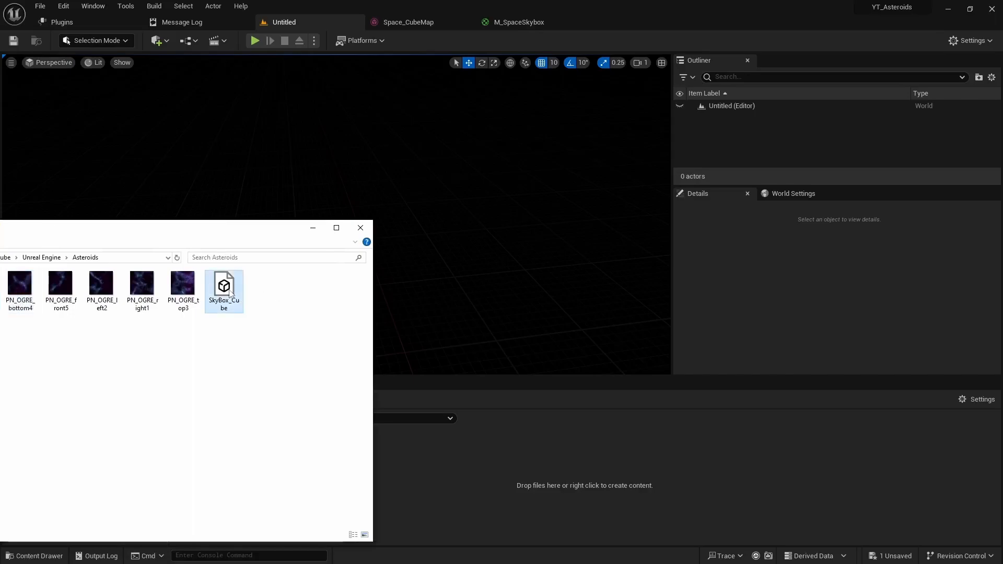
left_click_drag(222, 291, 441, 491)
left_click(313, 228)
left_click(465, 485)
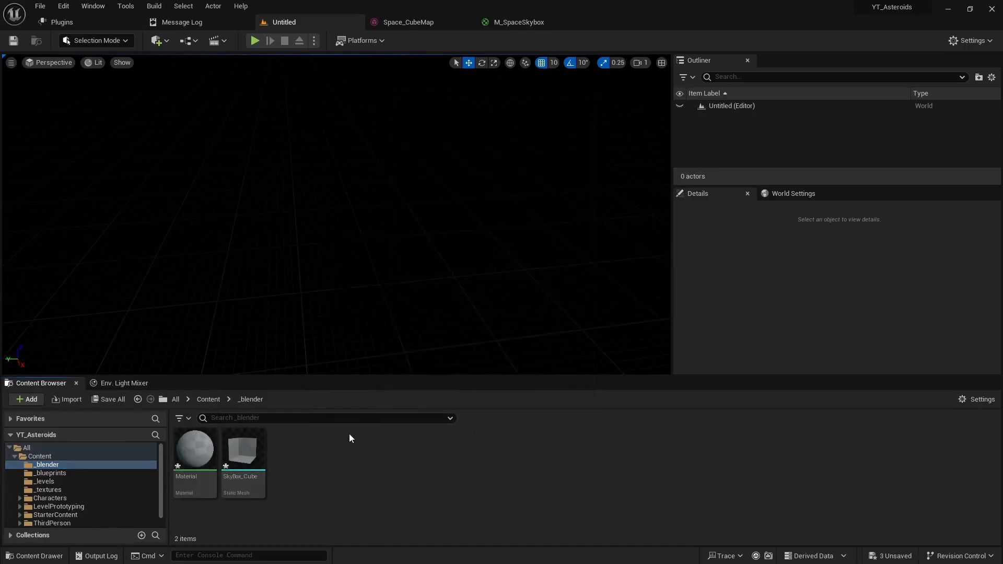
- Select the imported SkyBox_Cube mesh and open the BP_SkyBox blueprint from the _blueprints folder
mouse_move(240, 455)
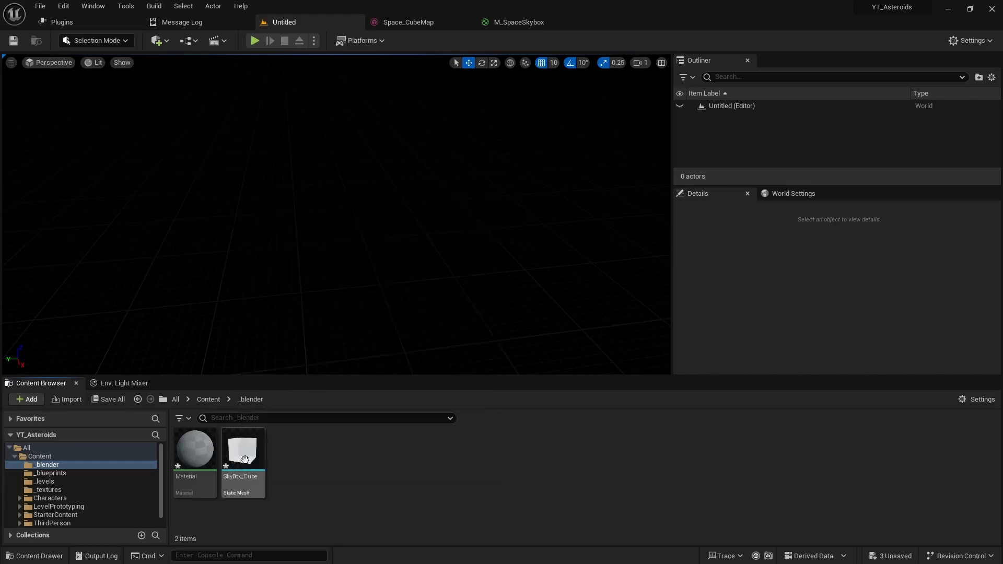
left_click(236, 452)
left_click(50, 473)
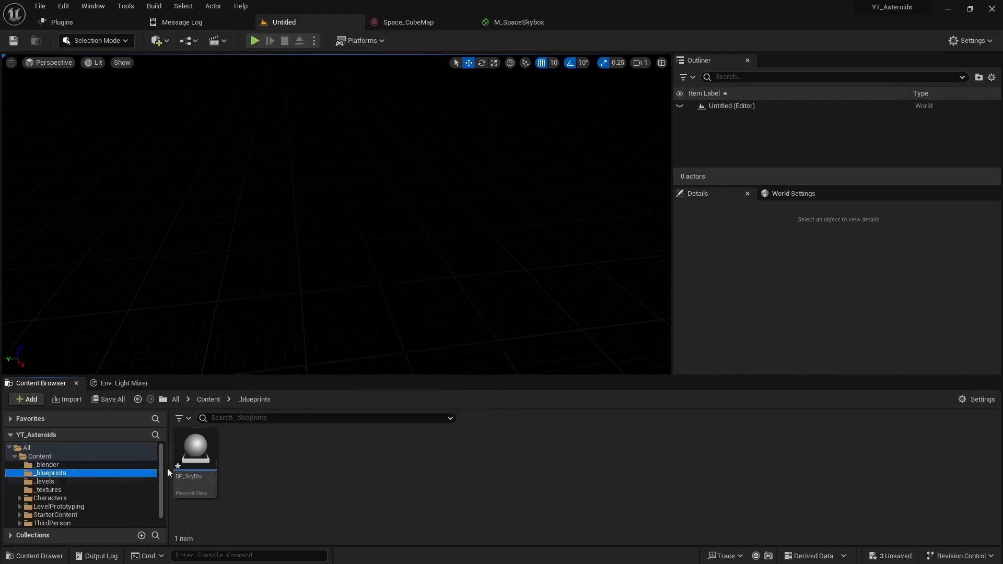
left_click(193, 450)
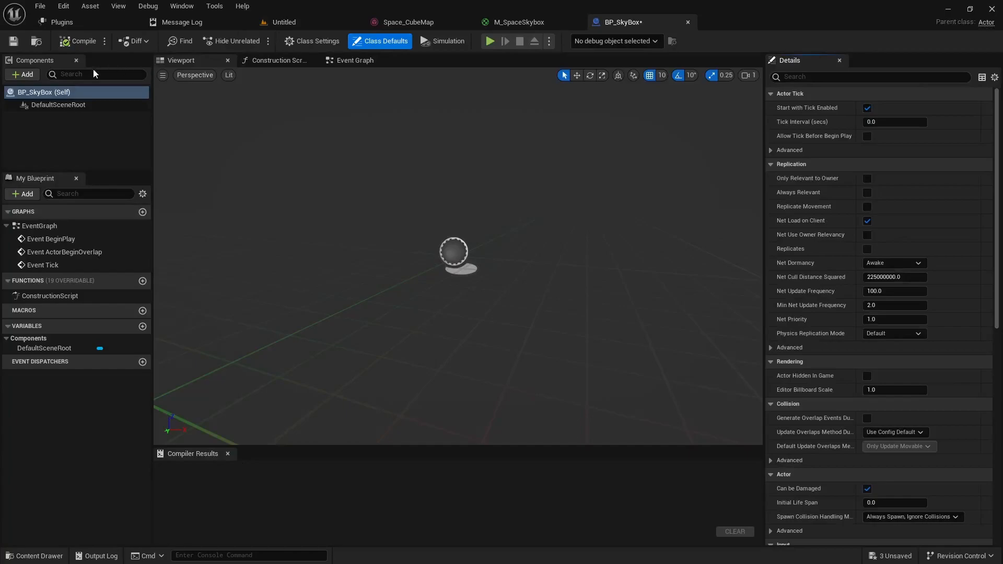
- Select SkyBox_Cube in the _blender folder and add it to BP_SkyBox as a Static Mesh component, keeping the name SkyBox_Cube
left_click(23, 74)
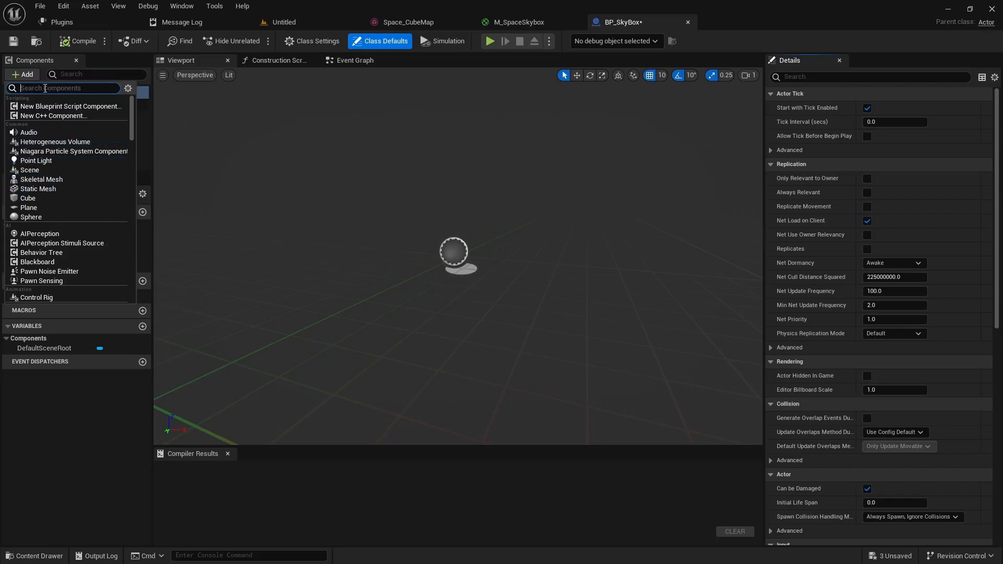
left_click(139, 167)
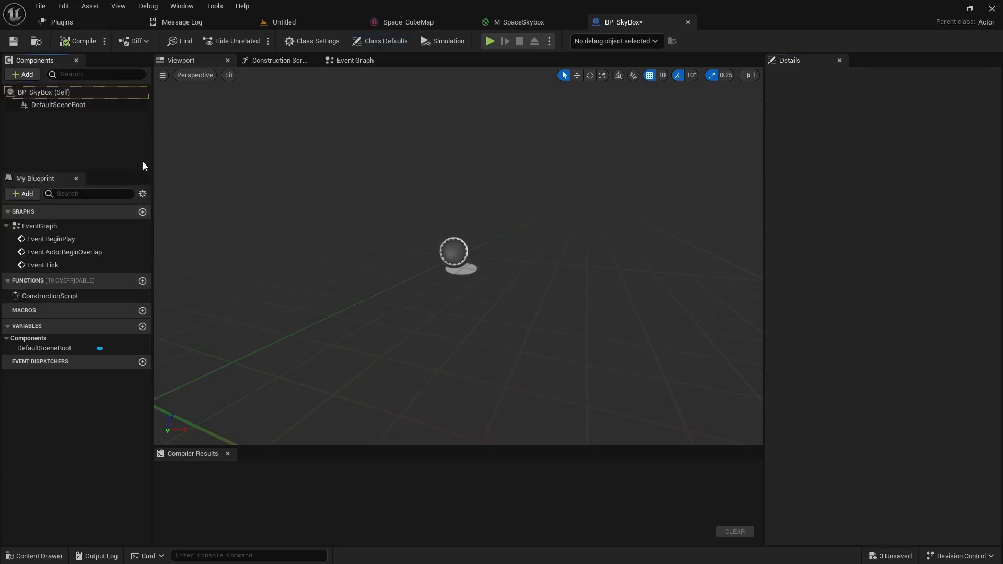
key("ctrl+space")
double_click(197, 417)
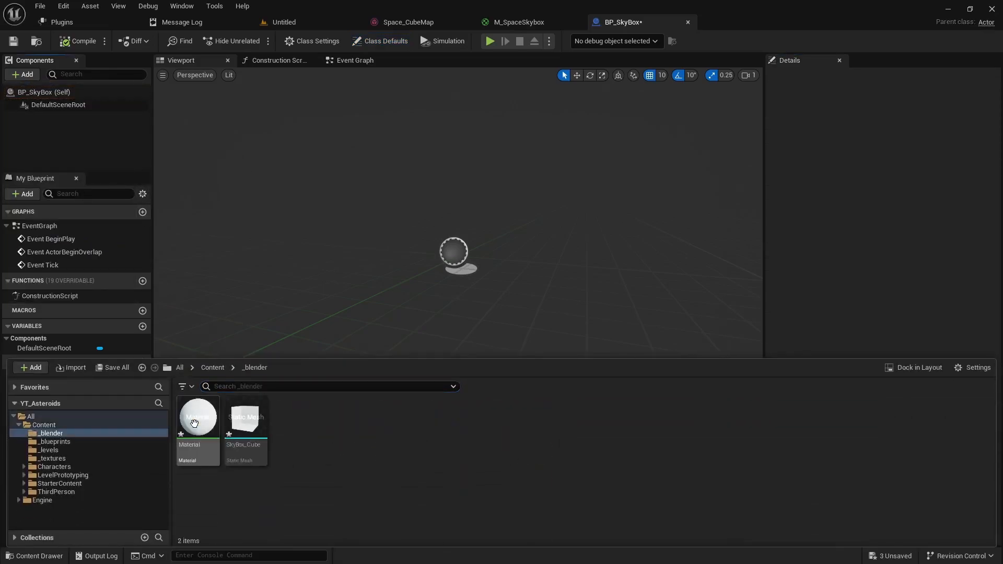
left_click(246, 420)
left_click(27, 75)
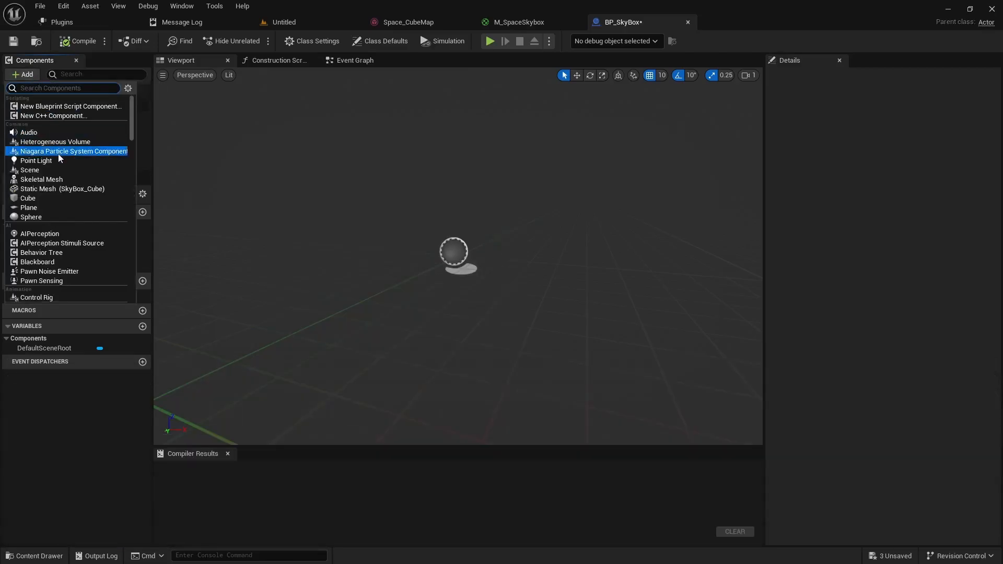
left_click(42, 190)
key("Return")
key("f")
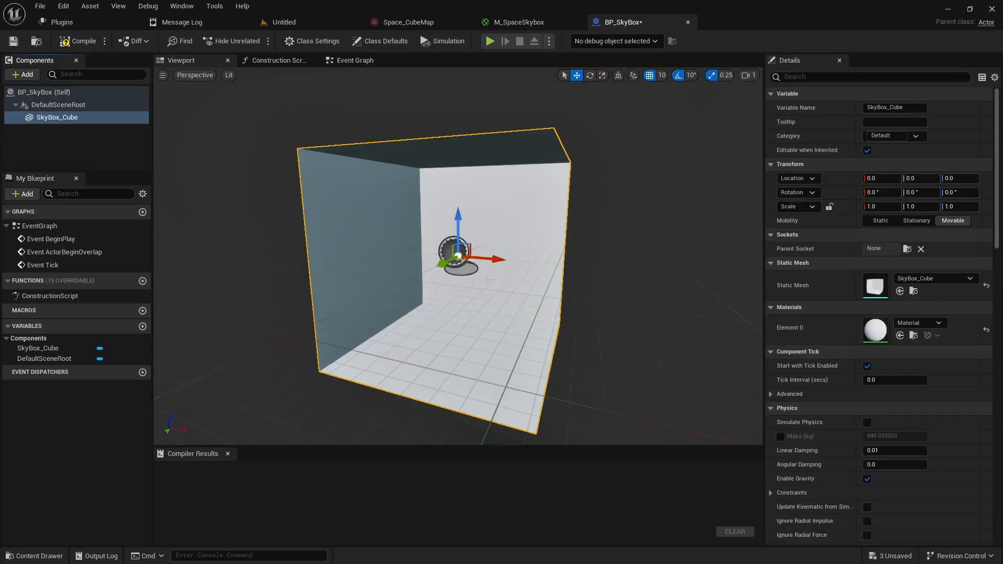
- Assign the M_SpaceSkybox material from the _textures folder to Element 0 of the SkyBox_Cube component in BP_SkyBox
scroll(460, 274, "down", 2)
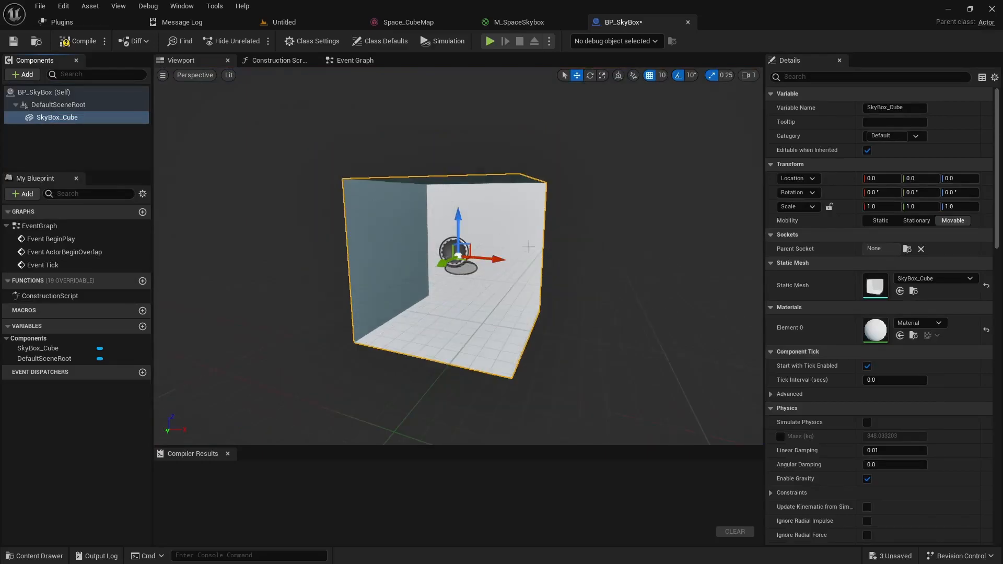
left_click(517, 22)
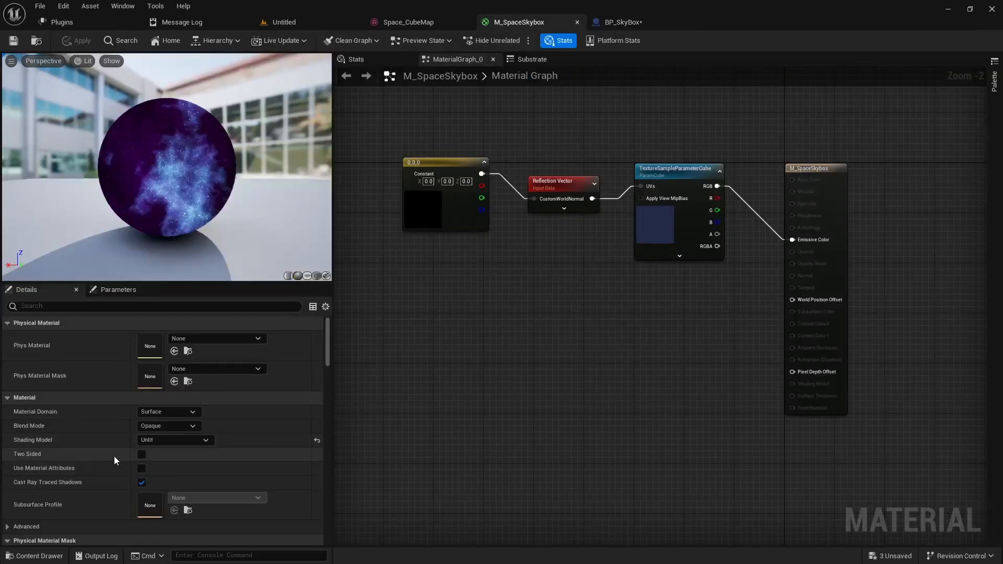
left_click(621, 22)
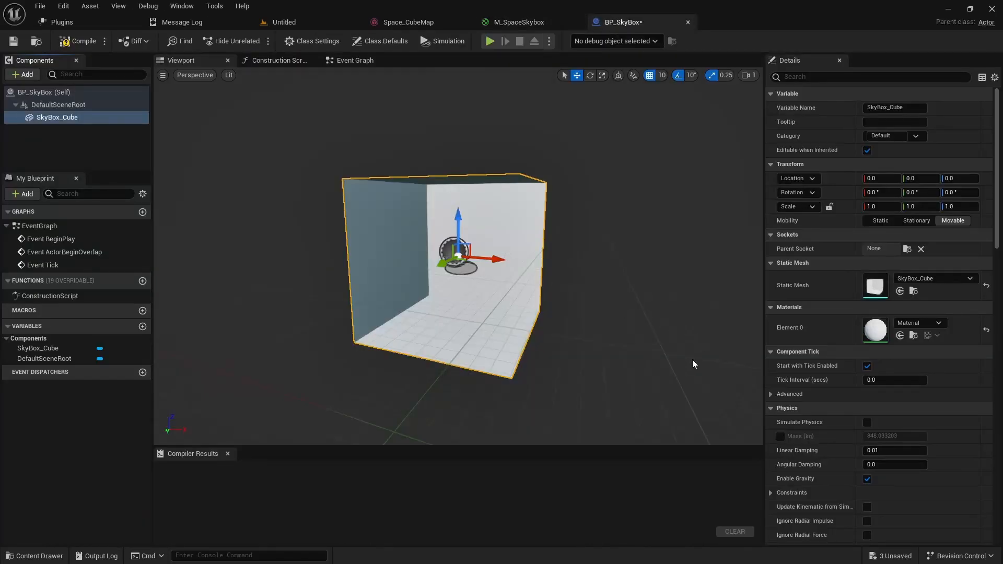
key("ctrl+space")
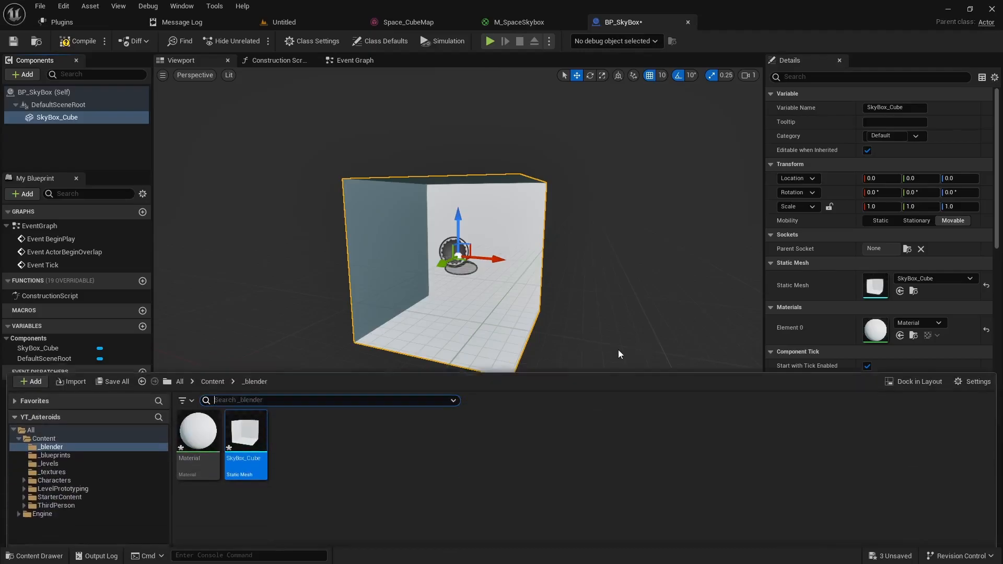
left_click(205, 418)
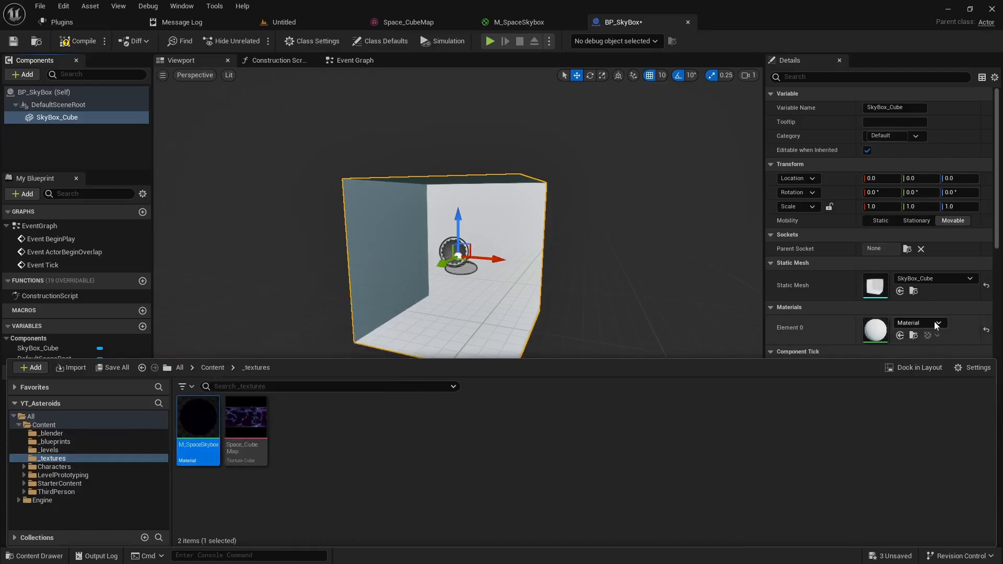
left_click(900, 334)
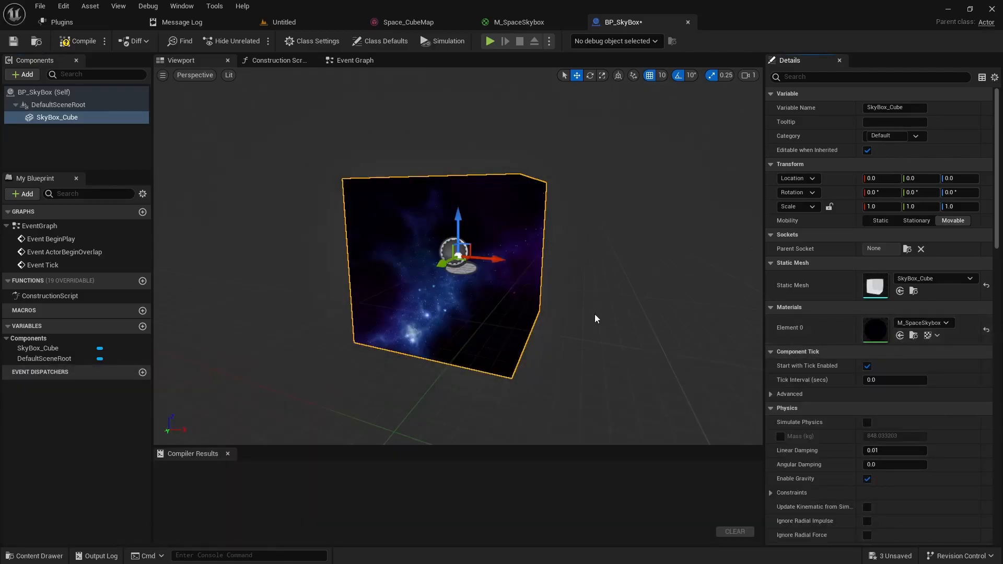
- Set the SkyBox_Cube component's collision preset to NoCollision and turn off Cast Shadow
mouse_move(580, 317)
right_mouse_down()
mouse_move(543, 316)
mouse_move(581, 316)
right_mouse_up()
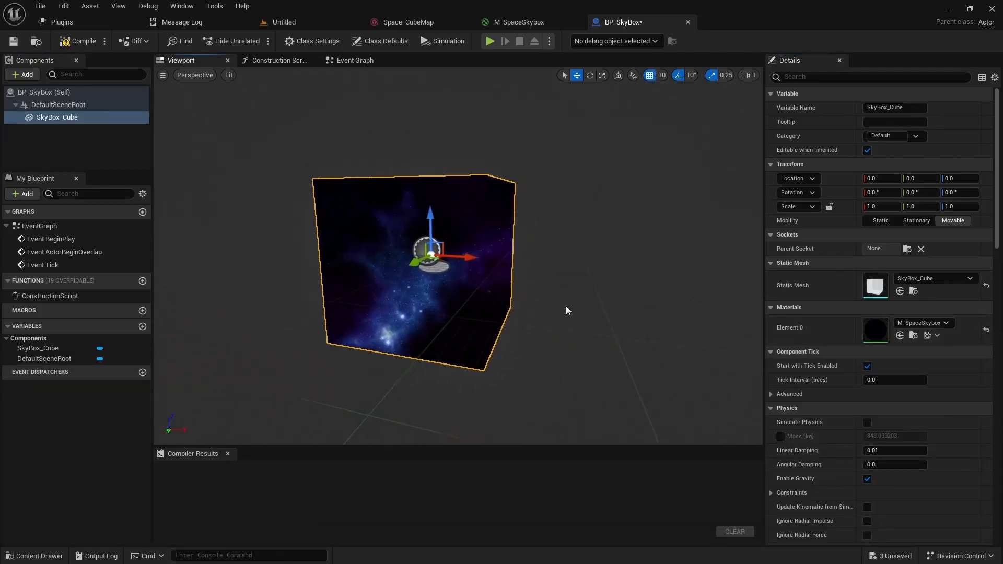
left_click_drag(566, 306, 586, 331, "alt")
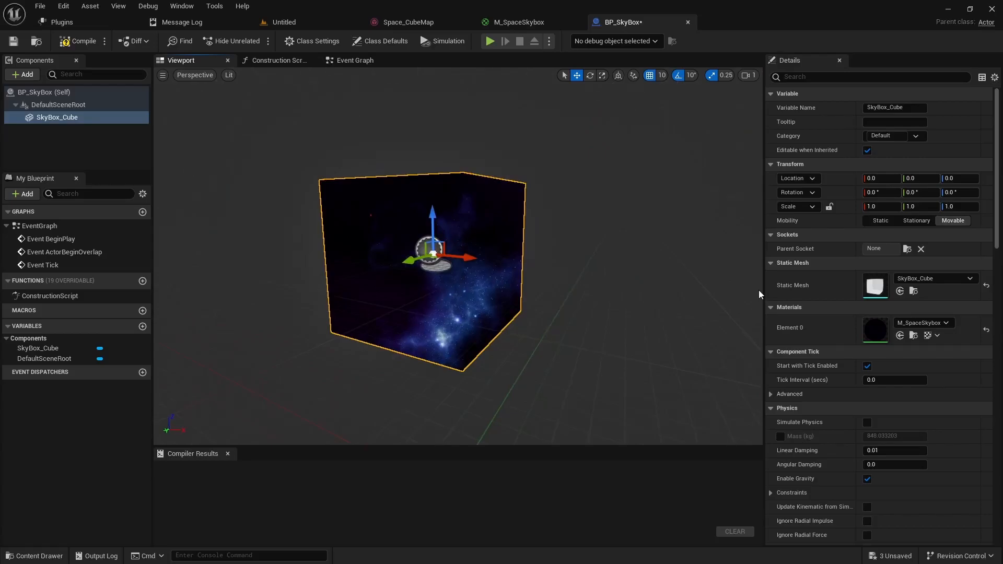
scroll(850, 335, "down", 5)
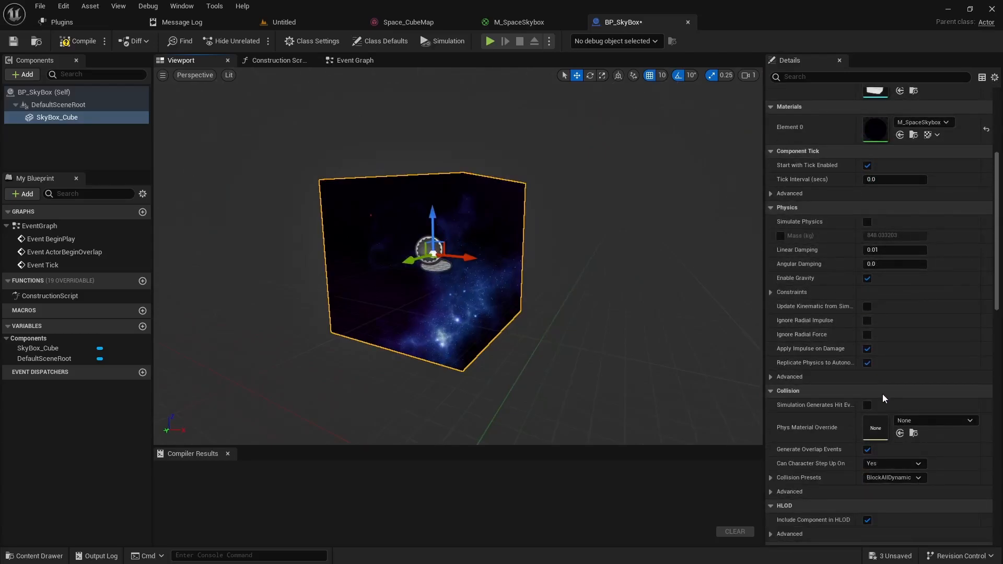
scroll(882, 394, "down", 1)
left_click(892, 444)
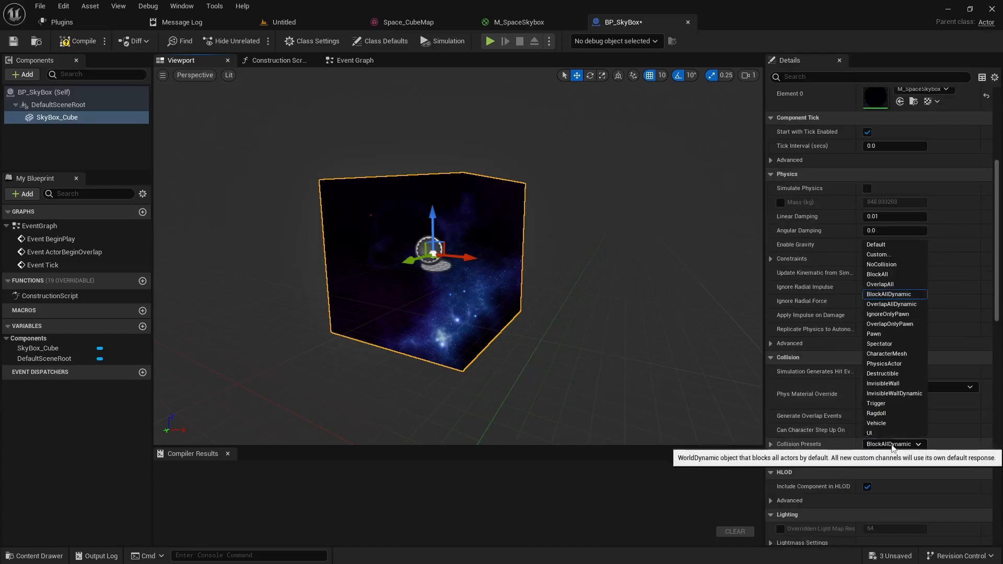
left_click(887, 264)
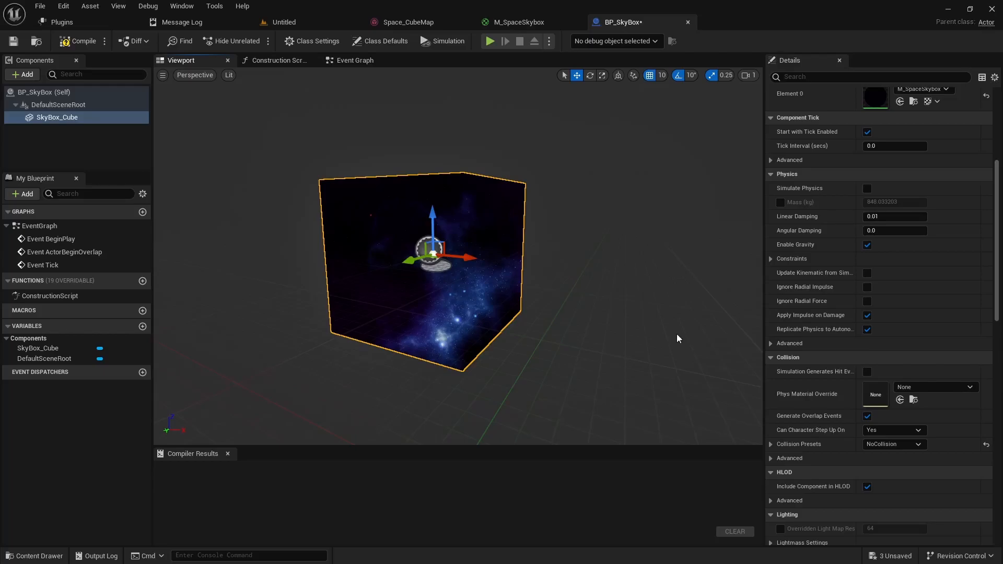
scroll(885, 406, "down", 1)
scroll(856, 448, "down", 2)
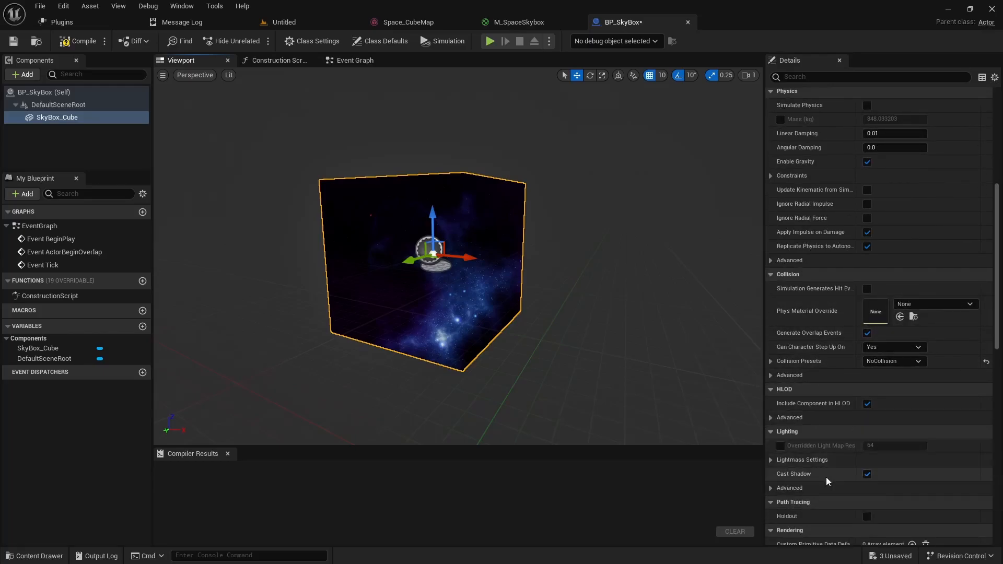
left_click(867, 474)
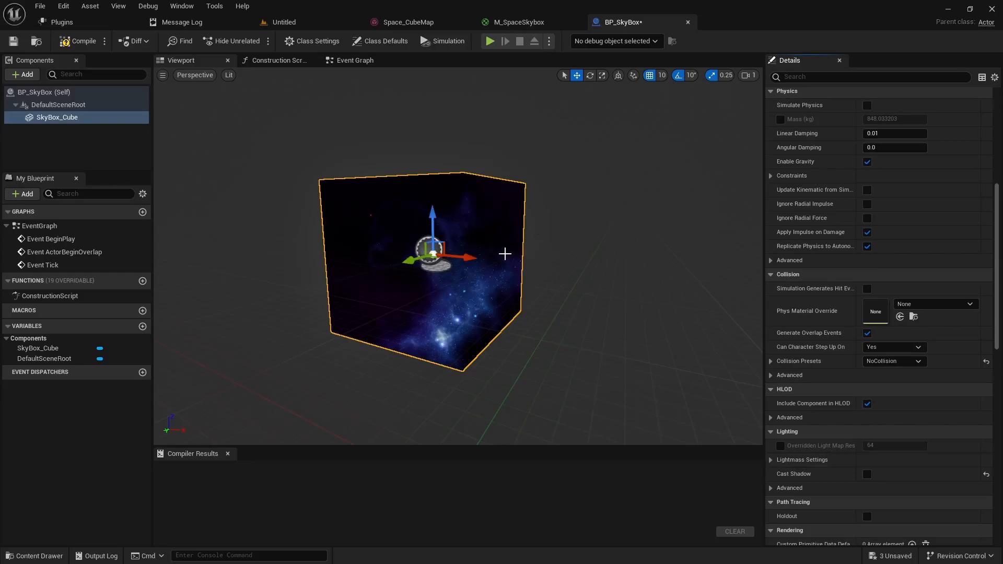
- Lock the SkyBox_Cube's scale proportions, set its scale to 100 on all axes, and compile and save BP_SkyBox
scroll(879, 380, "up", 10)
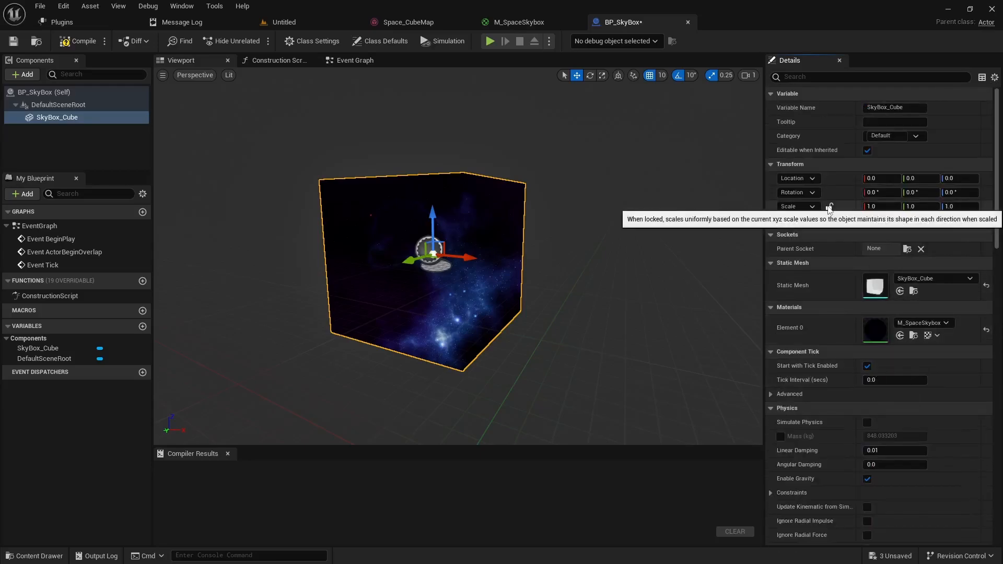
left_click(883, 207)
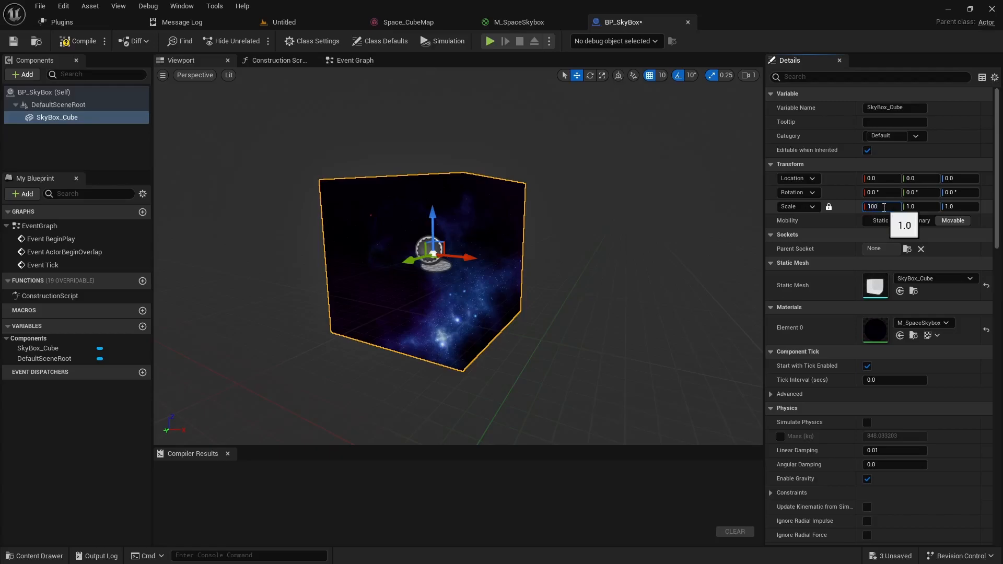
key("Return")
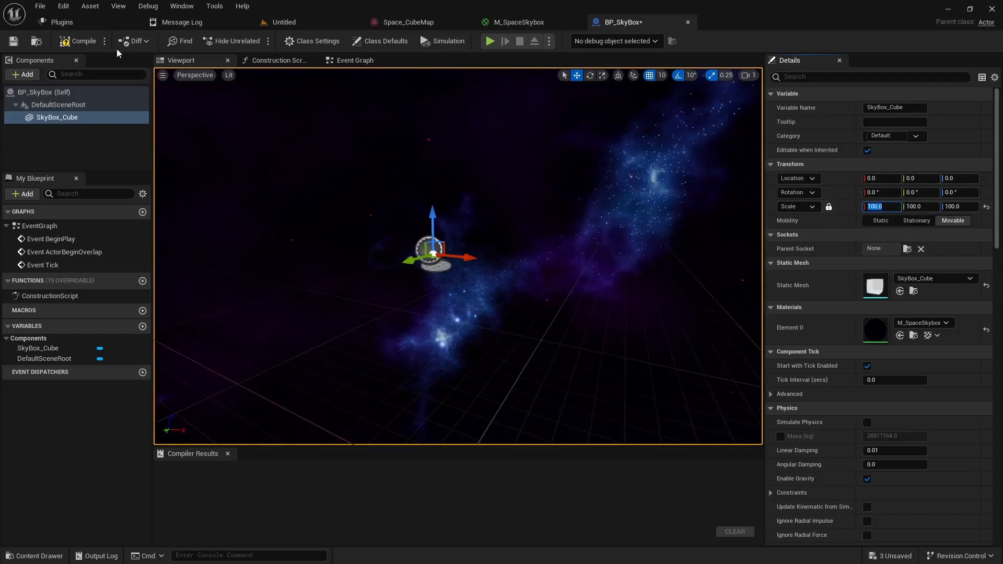
left_click(85, 42)
right_click_drag(385, 215, 605, 222)
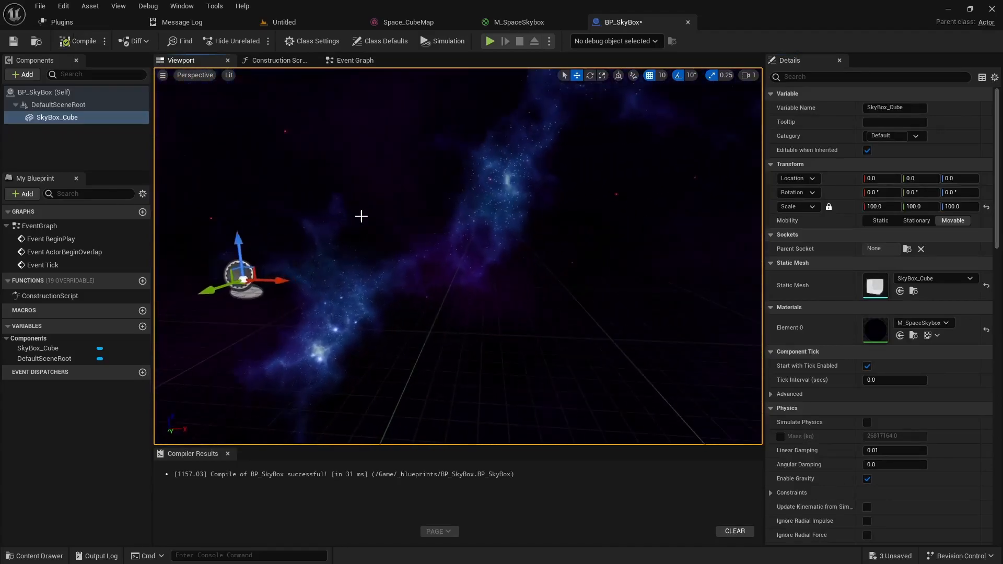
left_click(13, 41)
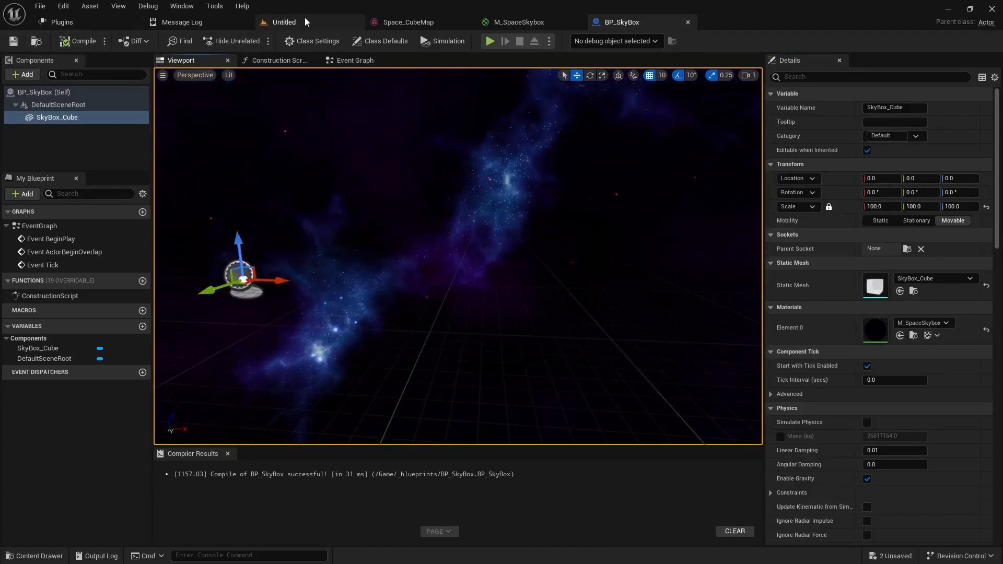
- Place the BP_SkyBox actor in the Untitled level and set its location to 0, 0, 0
left_click(303, 21)
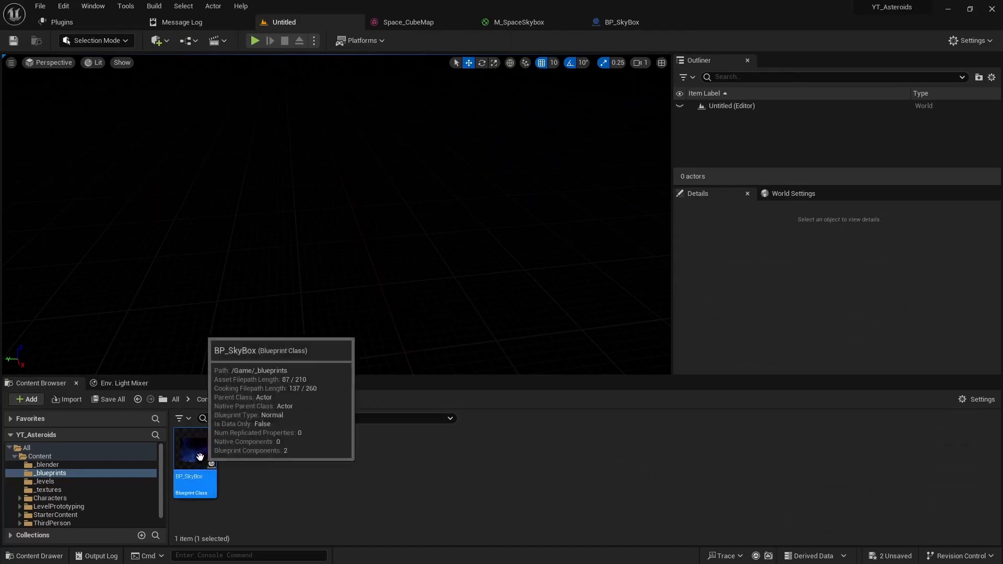
left_click_drag(204, 454, 294, 203)
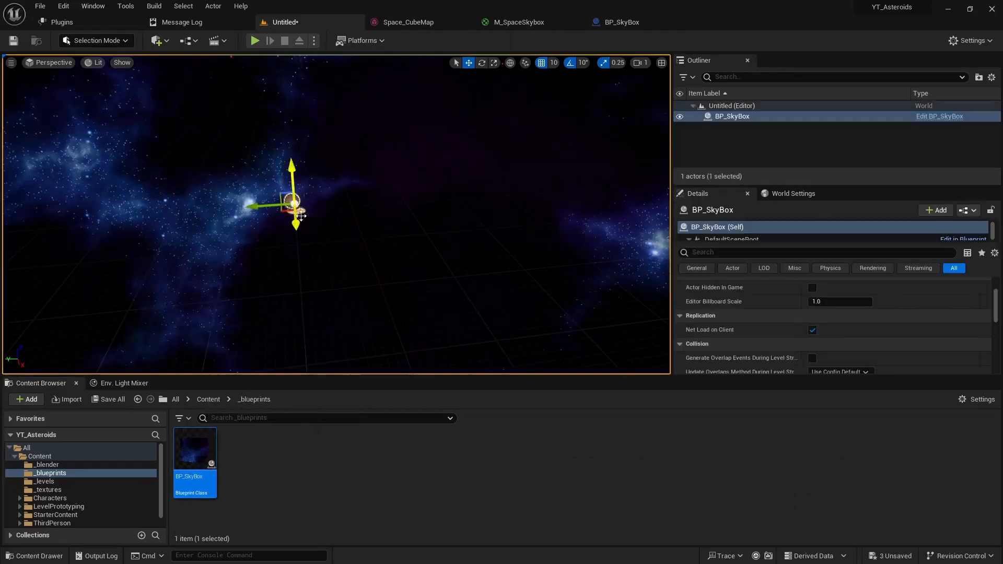
scroll(815, 324, "down", 3)
scroll(815, 326, "up", 6)
scroll(814, 325, "up", 1)
left_click(827, 298)
type("0")
key("Tab")
key("Tab")
type("0")
key("Return")
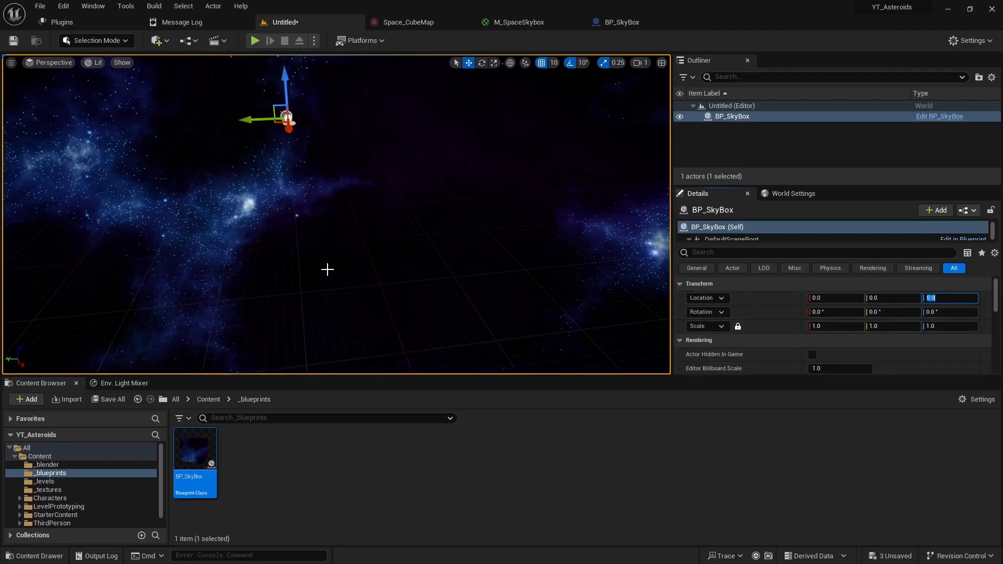
- Save the current level as Level1 in the _levels folder
left_click(14, 40)
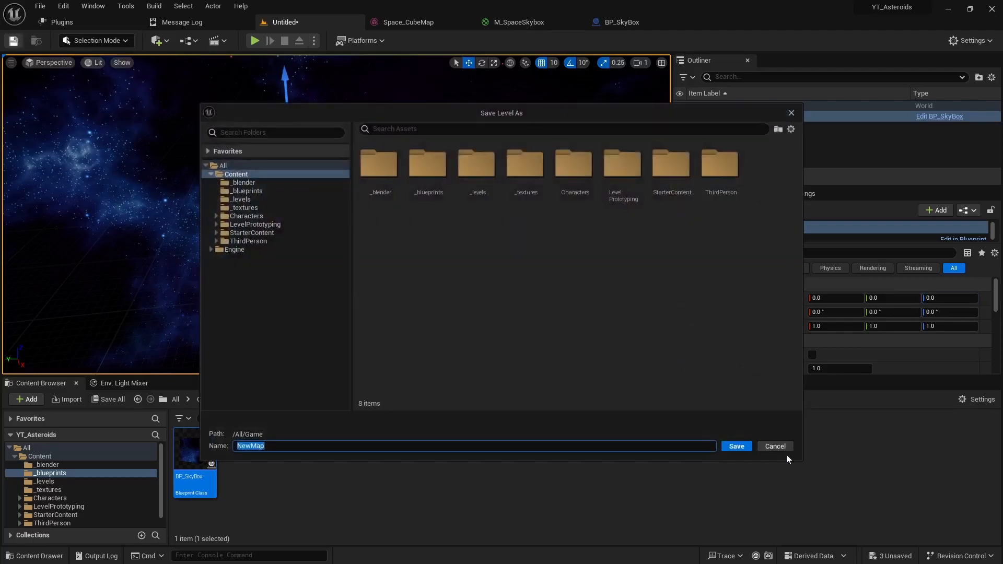
double_click(479, 171)
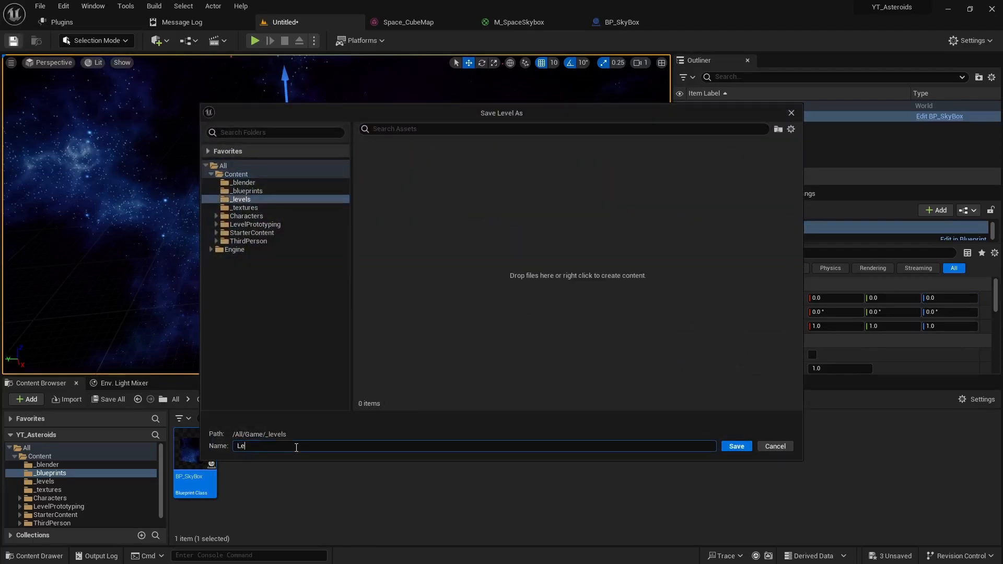
type("Level1")
key("Return")
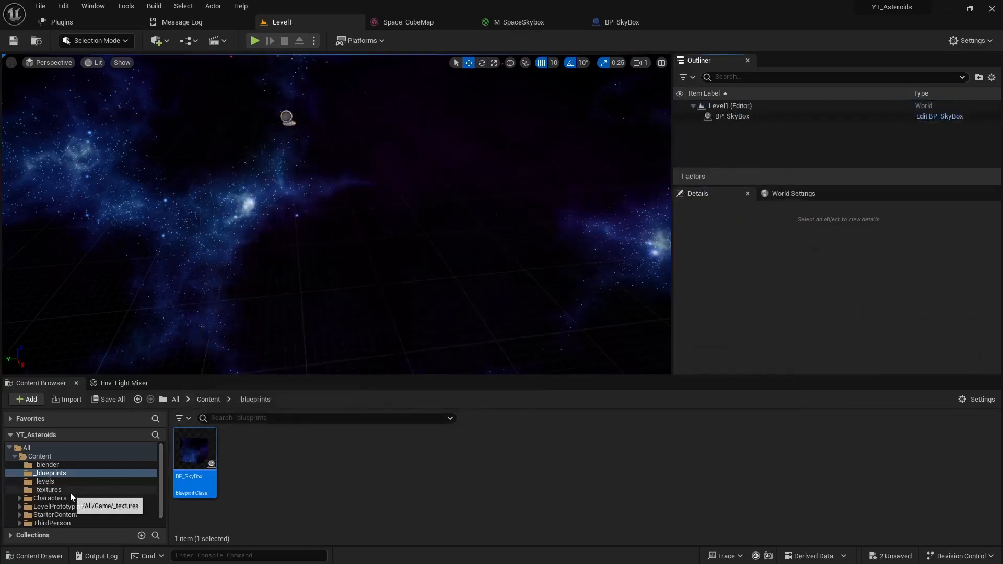
- Open the BP_ThirdPersonCharacter blueprint from the ThirdPerson Blueprints folder and show its 3D viewport
scroll(70, 493, "down", 1)
left_click(52, 514)
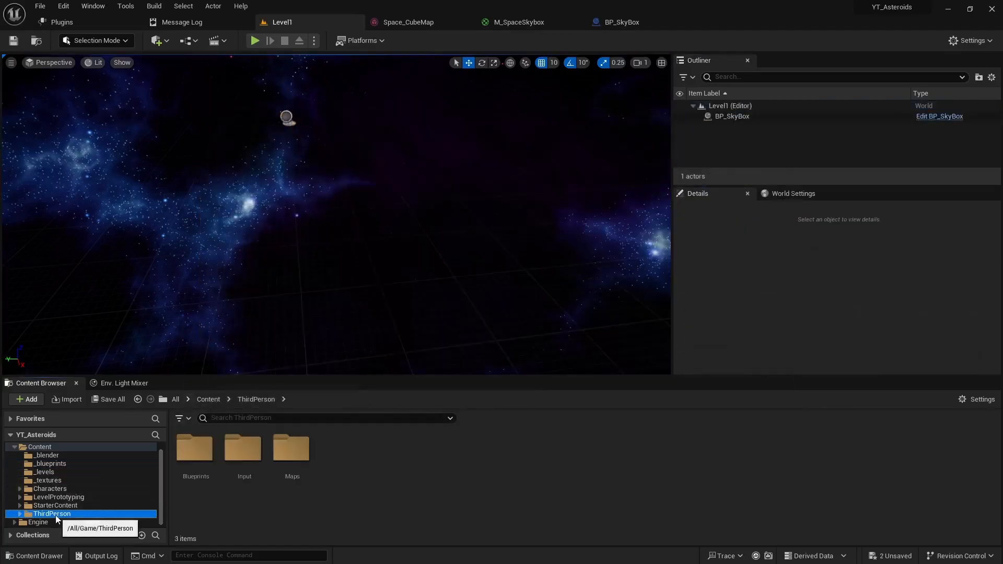
double_click(194, 448)
left_click(193, 451)
double_click(193, 451)
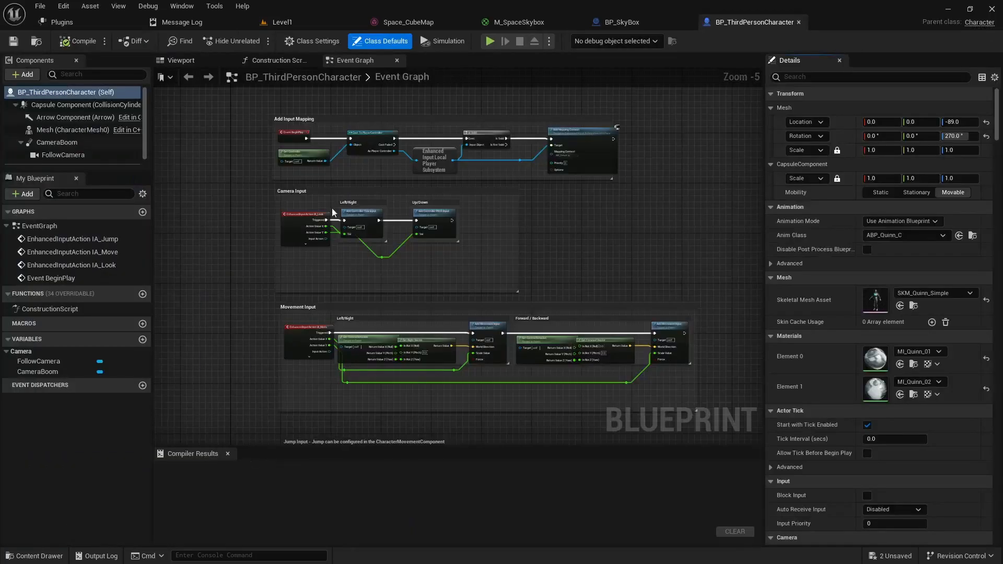
left_click(205, 59)
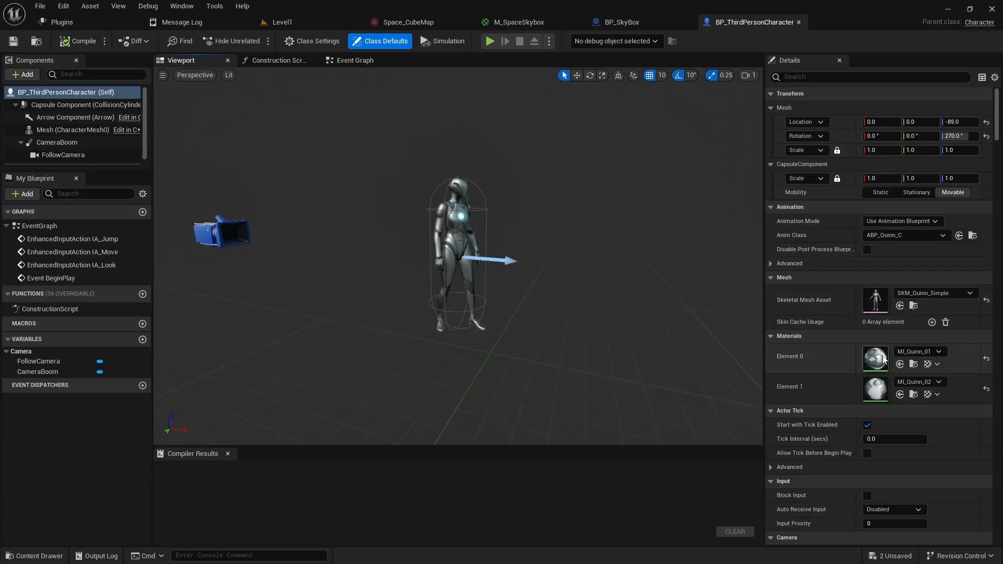
- Set the Character Movement component's Gravity Scale to 0, and compile and save BP_ThirdPersonCharacter
scroll(89, 135, "down", 1)
left_click(80, 160)
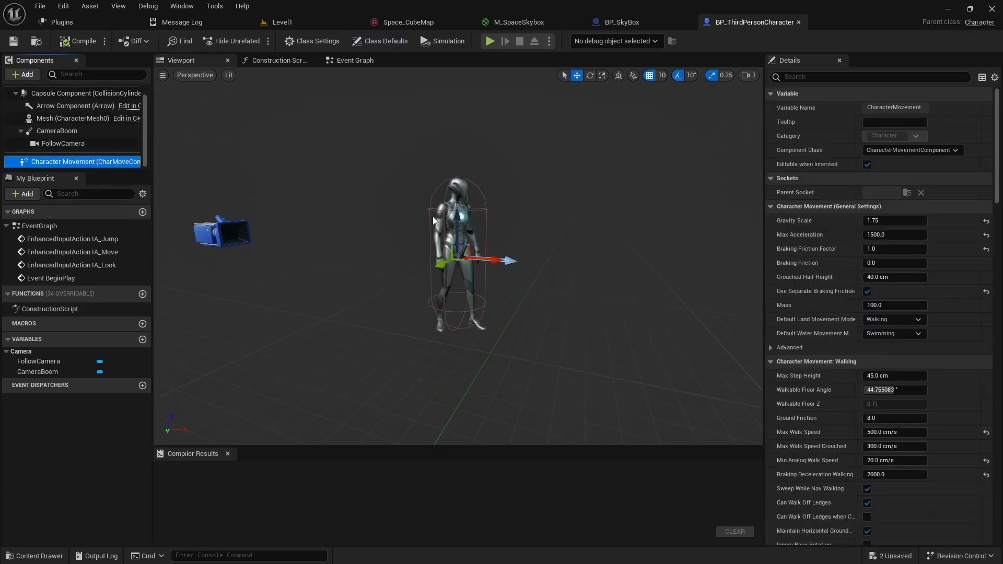
left_click(894, 221)
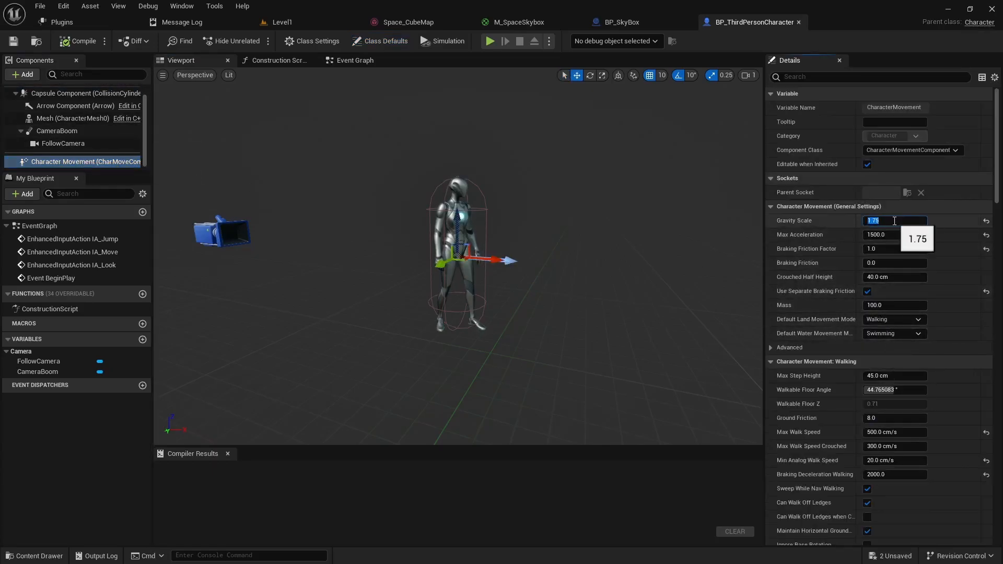
type("0")
key("Return")
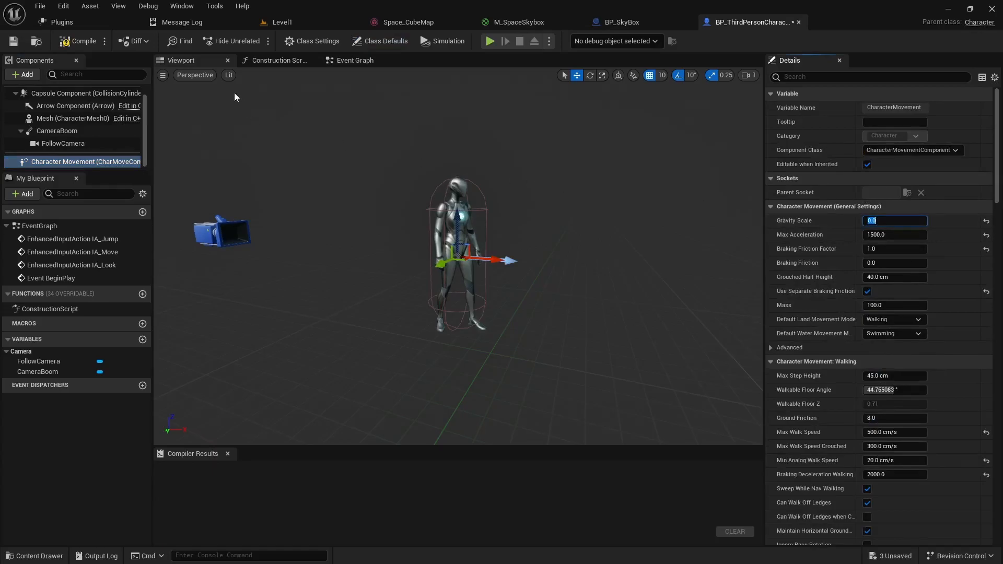
left_click(71, 41)
left_click(13, 41)
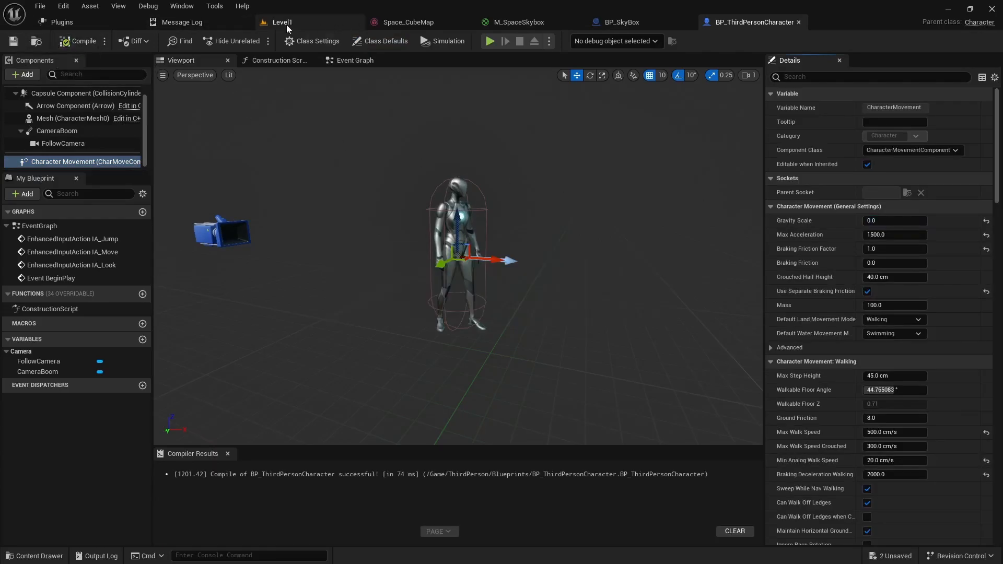
- Play-test Level1 in the editor to check the character against the space skybox, and stop the session
left_click(289, 23)
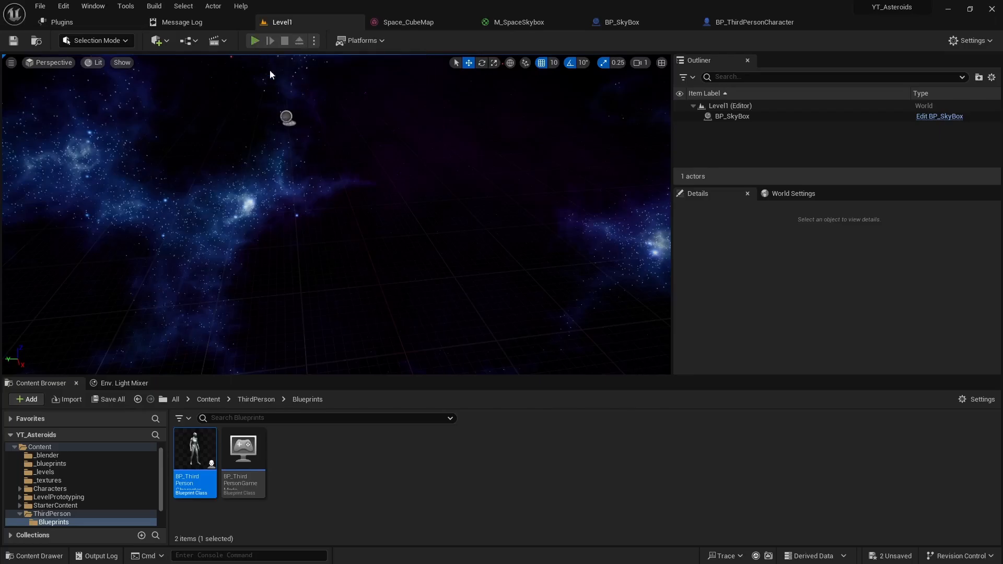
left_click(255, 41)
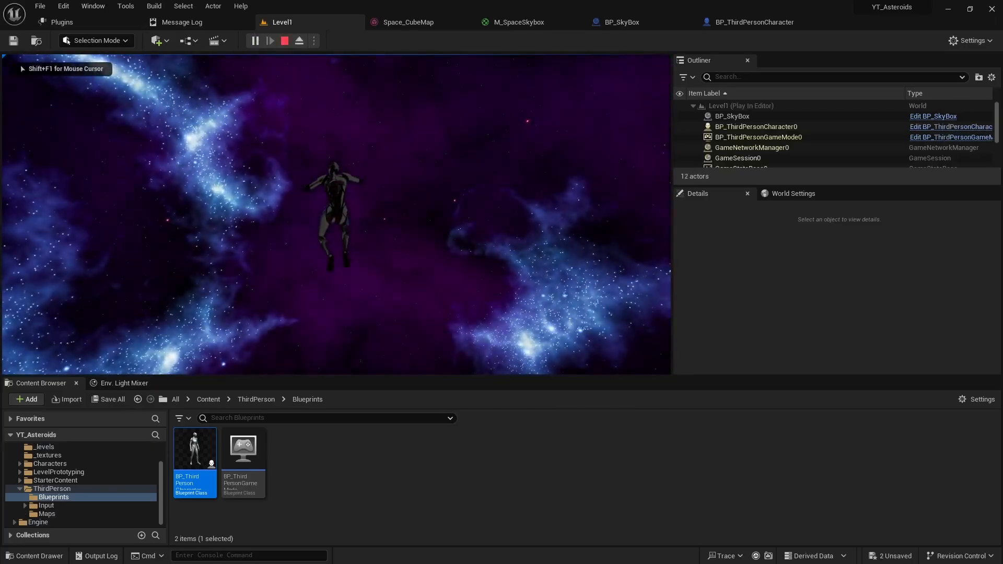
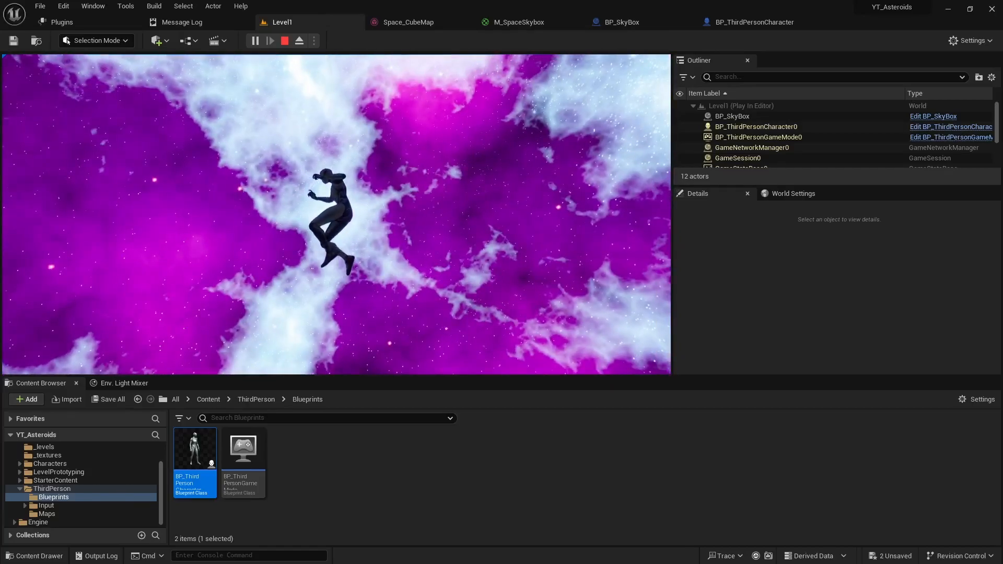
key("Escape")
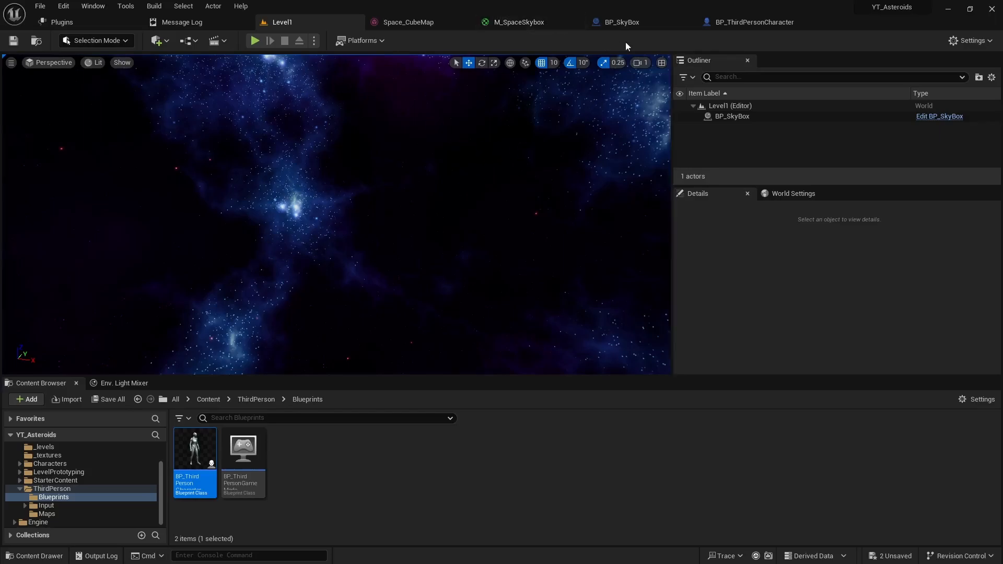
- In M_SpaceSkybox, move the constant, Reflection Vector and cube texture nodes away from the material output to leave room between them
left_click(536, 24)
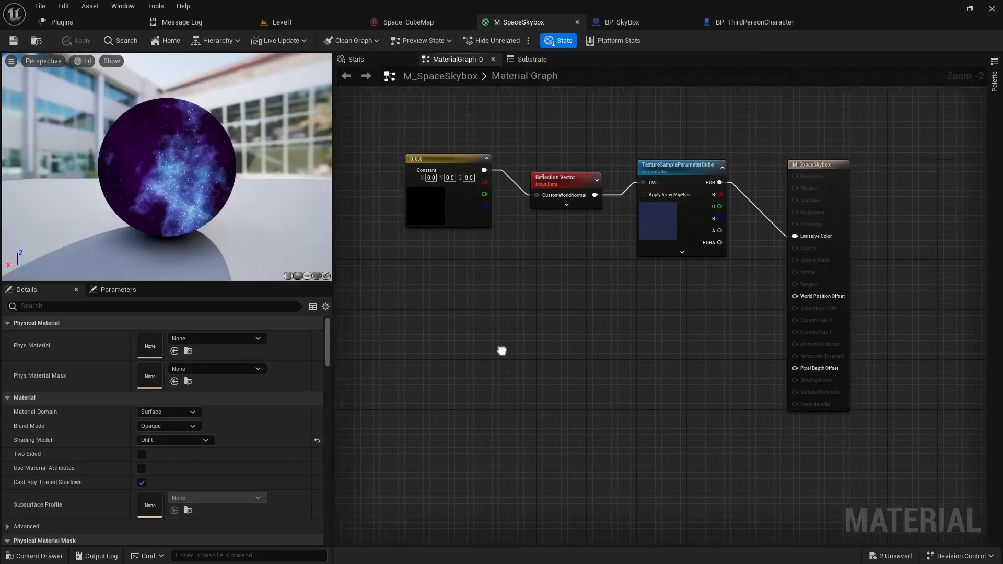
scroll(600, 321, "down", 2)
left_click_drag(536, 247, 783, 189)
left_click_drag(713, 199, 375, 190)
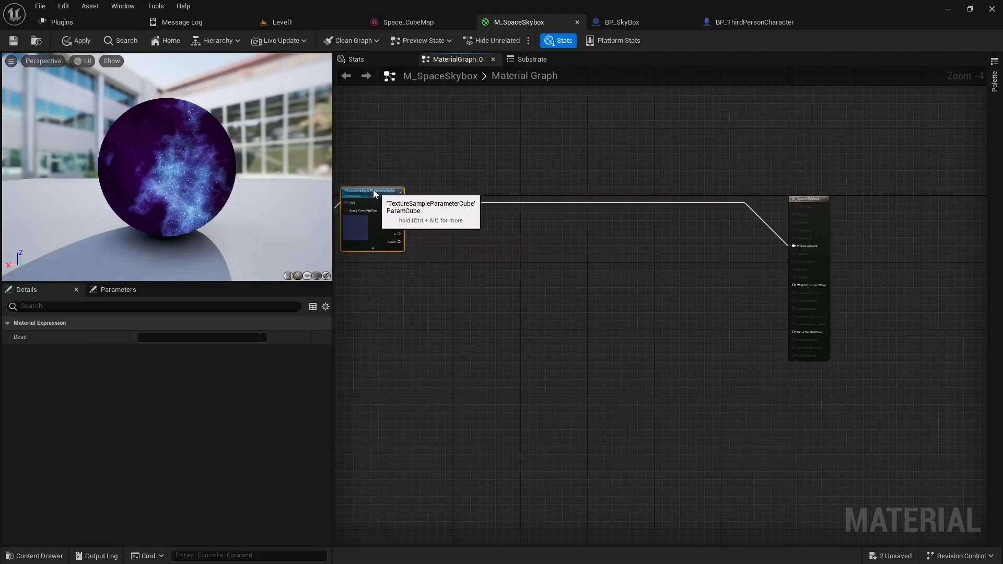
right_click_drag(489, 317, 520, 280)
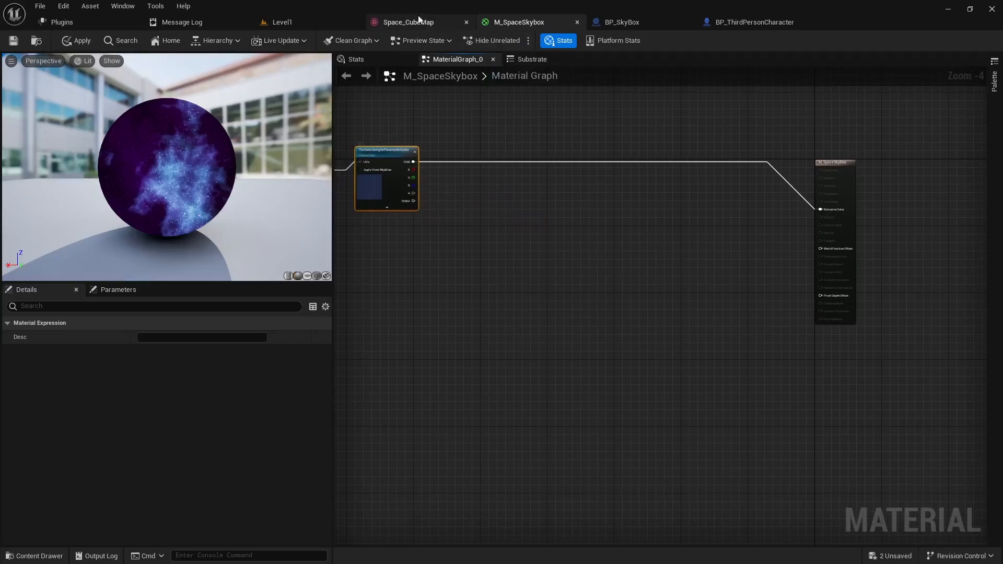
- Create a Material Parameter Collection named MPC_Space in the Level1 project's _textures folder
left_click(290, 21)
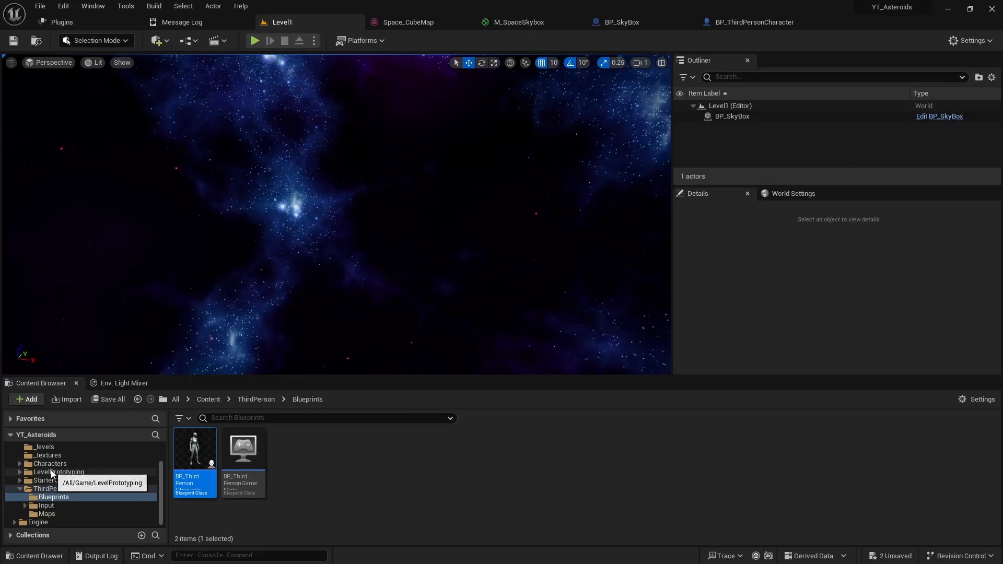
scroll(50, 487, "up", 2)
left_click(49, 490)
right_click(357, 483)
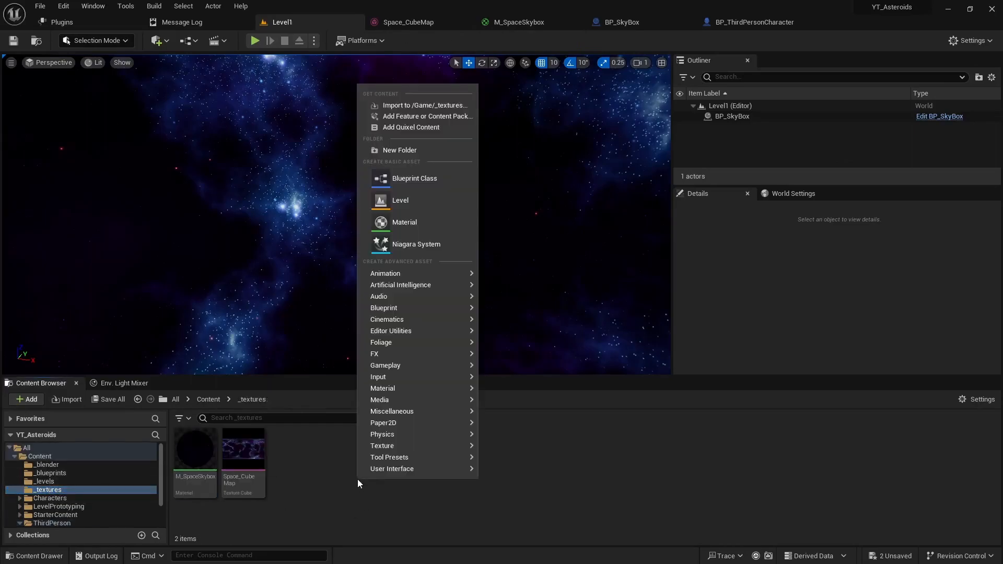
mouse_move(409, 388)
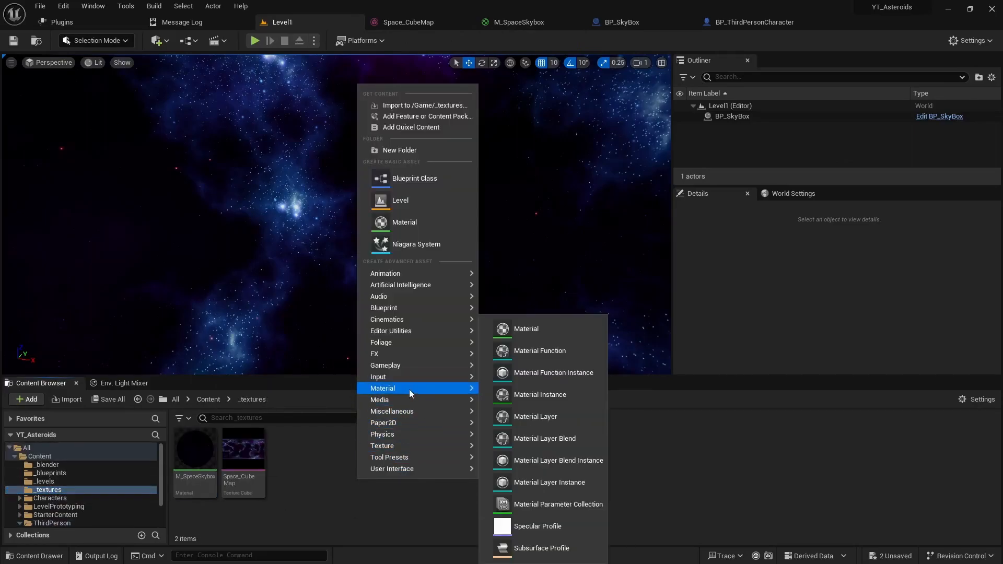
left_click(554, 503)
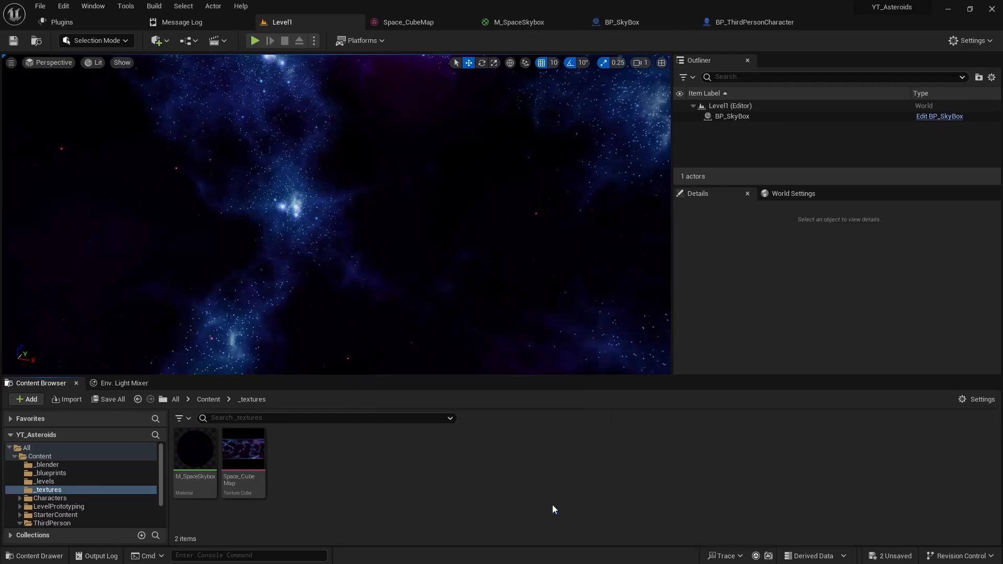
type("MPC_")
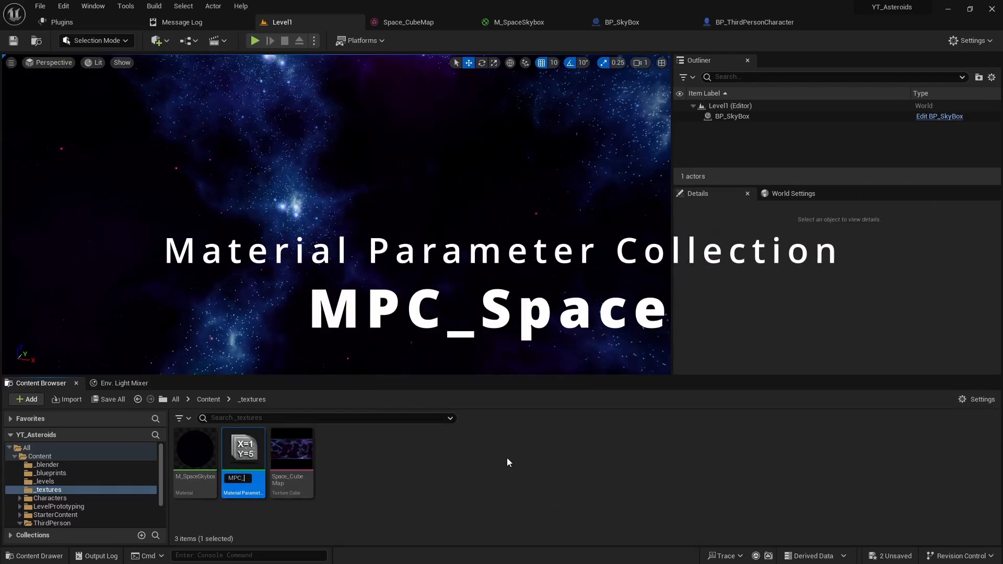
type("Space")
key("Return")
- Open MPC_Space and add two scalar parameters, each with a default value of 1
double_click(238, 443)
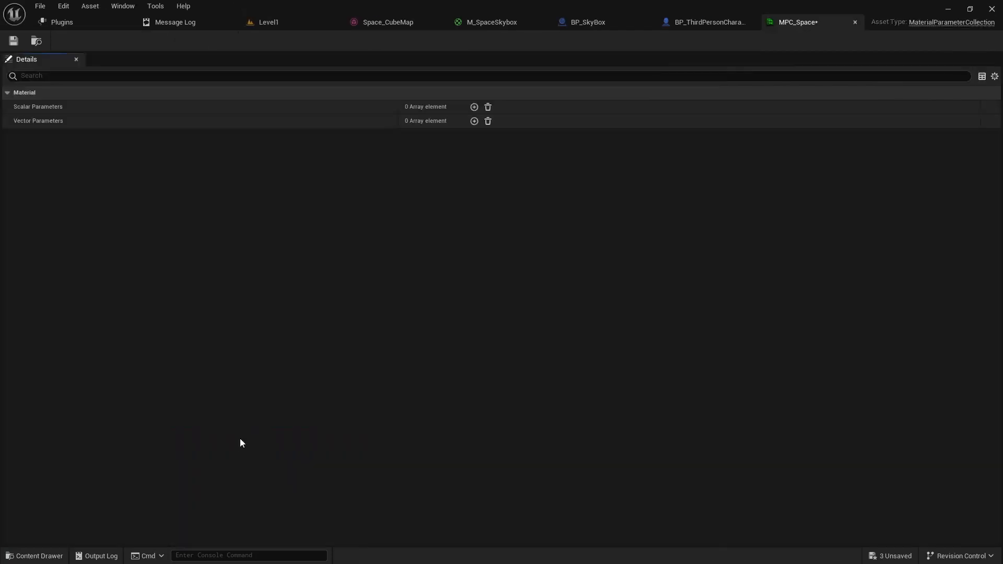
left_click(473, 107)
left_click(474, 106)
left_click(17, 121)
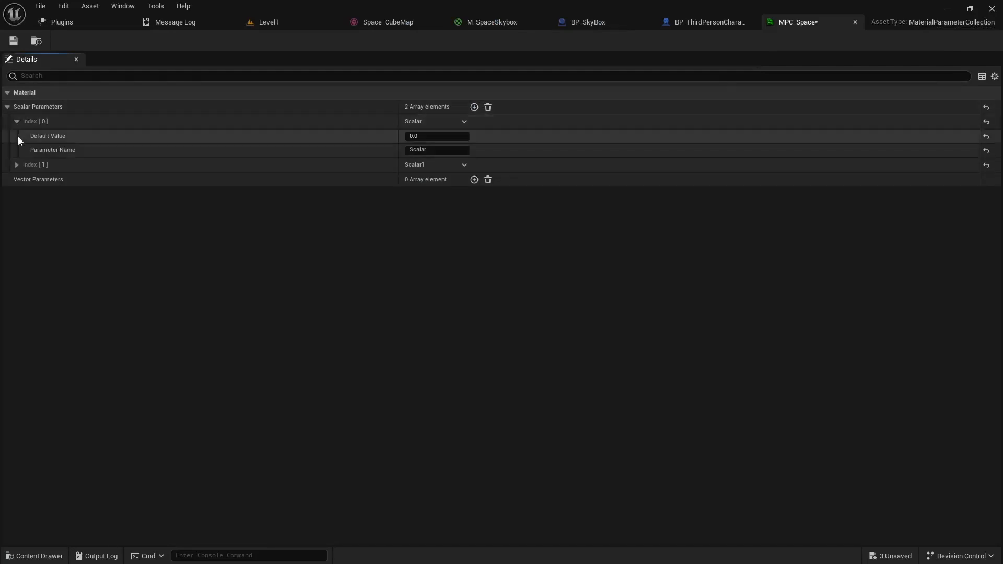
left_click(16, 164)
left_click(430, 136)
type("1")
left_click(418, 179)
type("1")
- Name the two scalar parameters Scene Brightness and Star Brightness, and save MPC_Space
left_click(435, 149)
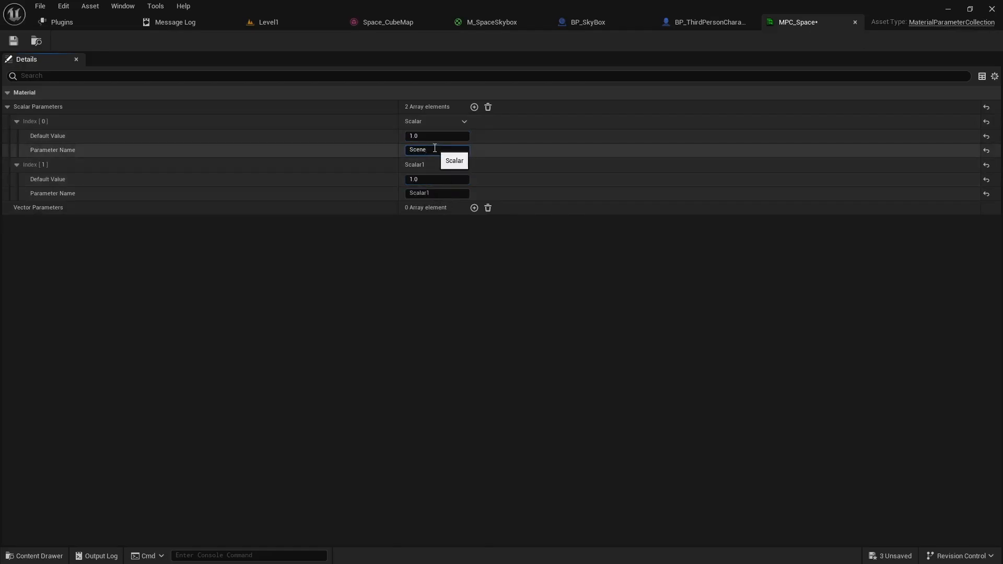
key("Return")
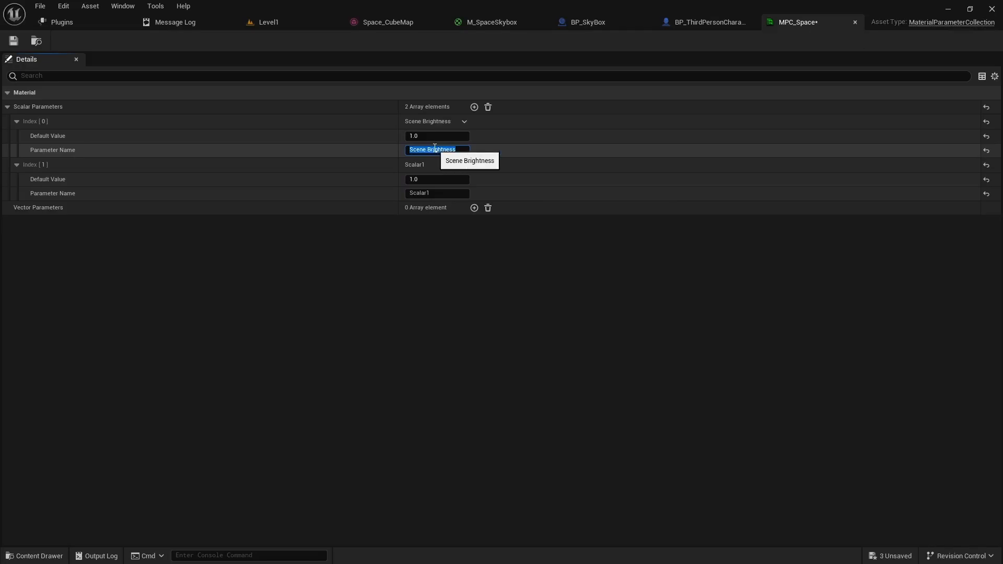
left_click(441, 193)
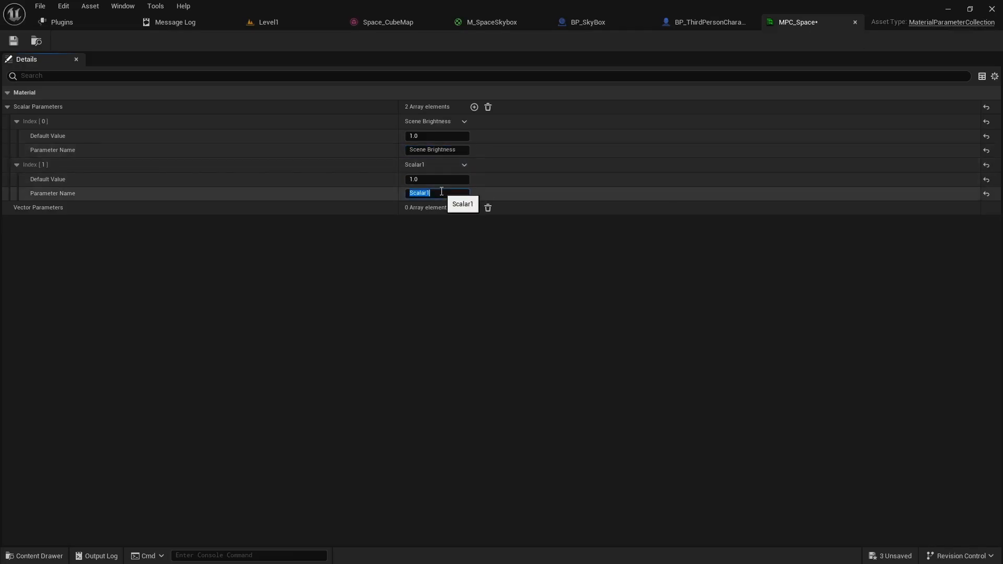
type("Star Brightness")
key("Return")
left_click(13, 41)
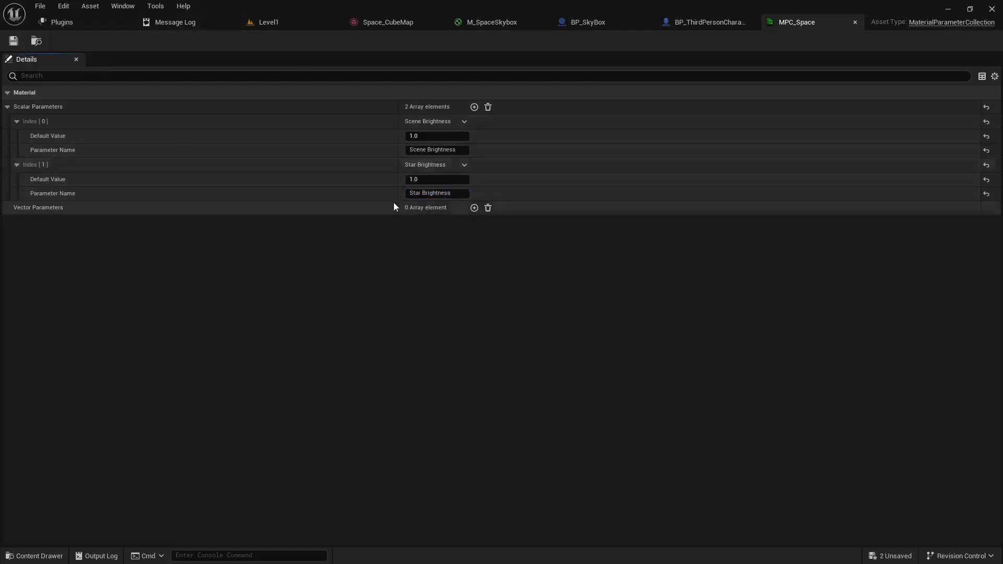
- Place two MPC_Space collection parameter nodes side by side in the M_SpaceSkybox graph, below the cube texture's output link
left_click(510, 22)
key("ctrl+space")
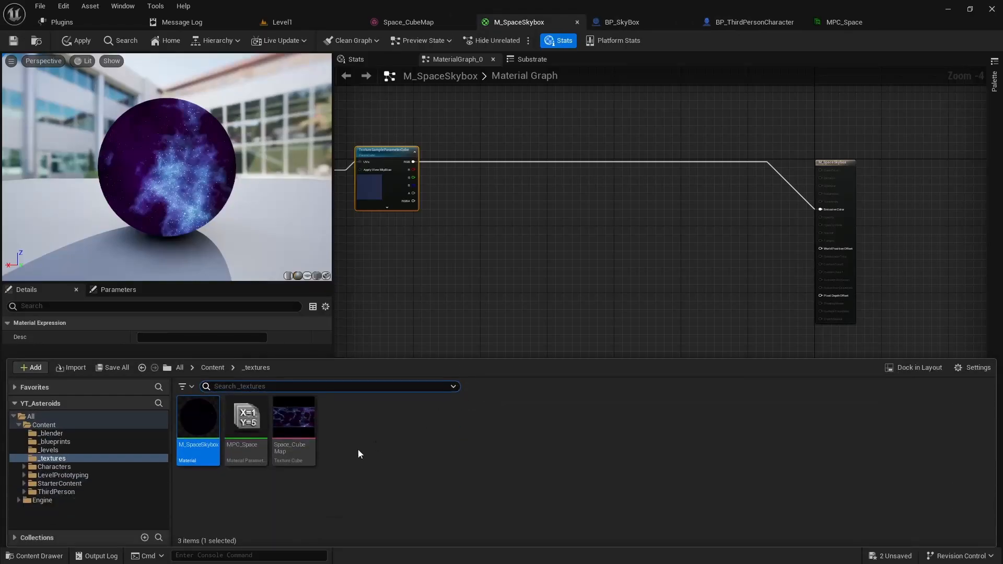
left_click_drag(247, 416, 517, 285)
key("ctrl+d")
left_click_drag(569, 306, 608, 290)
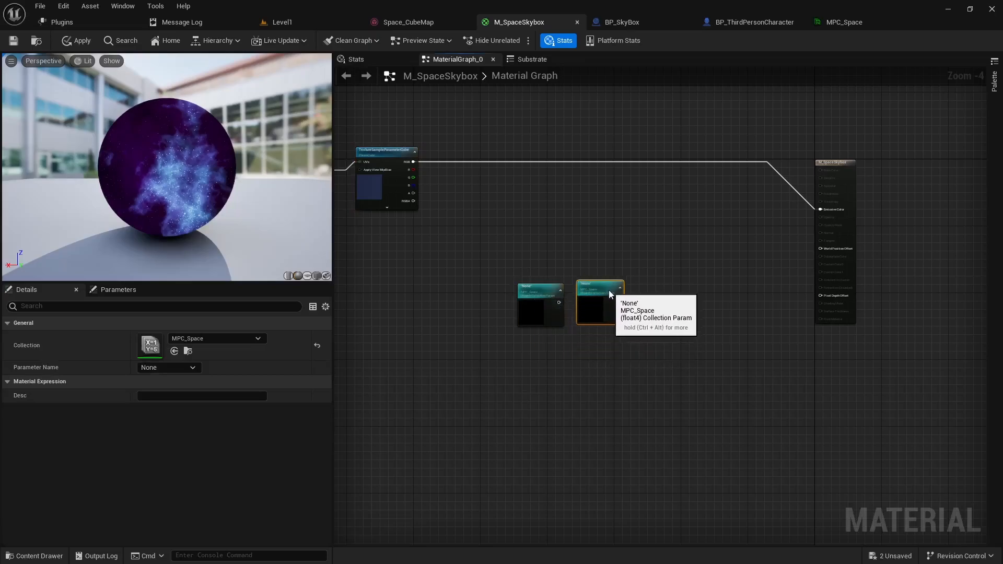
right_click_drag(547, 380, 600, 374)
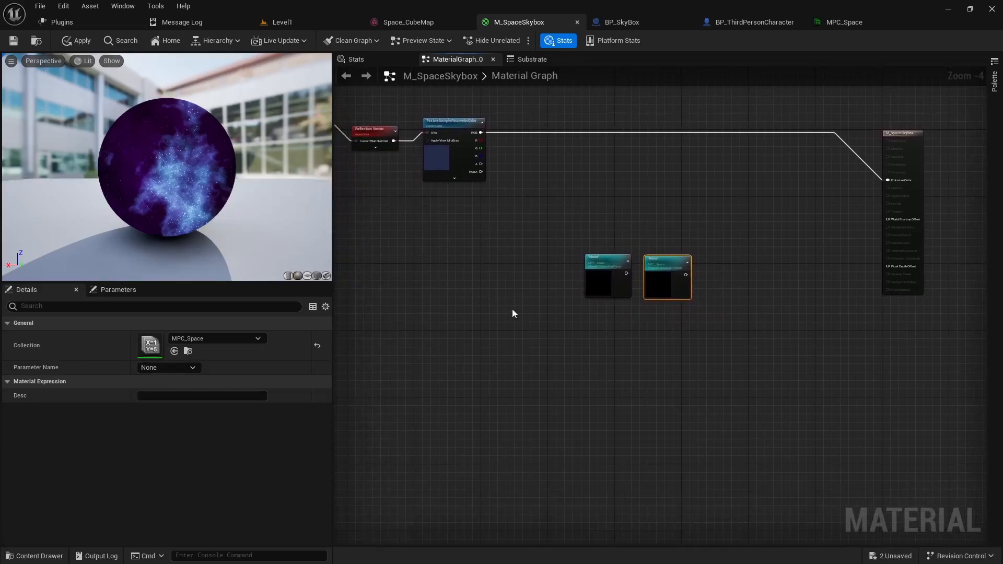
- Disconnect the cube texture's RGB output from Emissive Color and feed its red channel in to inspect it on the preview sphere
left_click(458, 153)
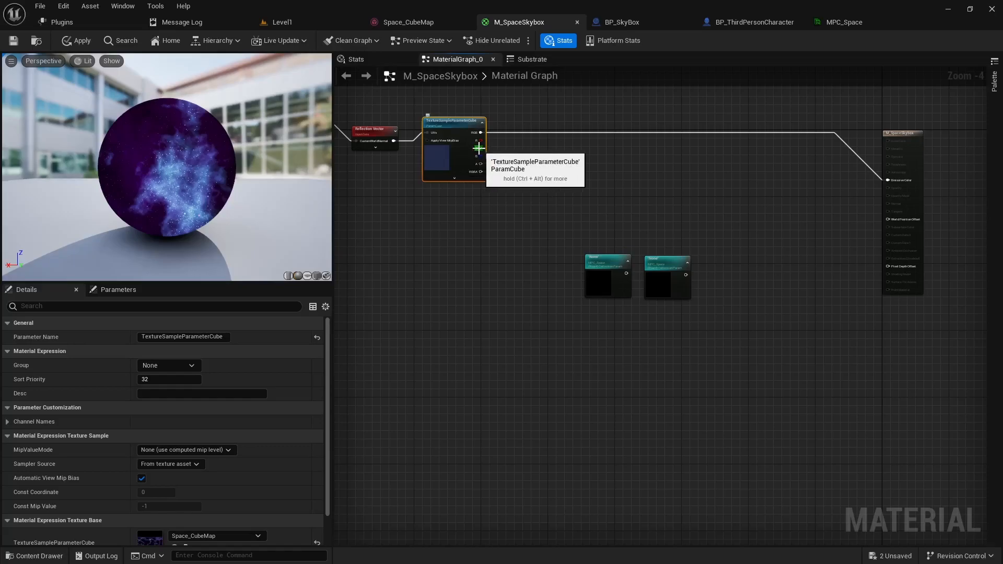
left_click(543, 133, "alt")
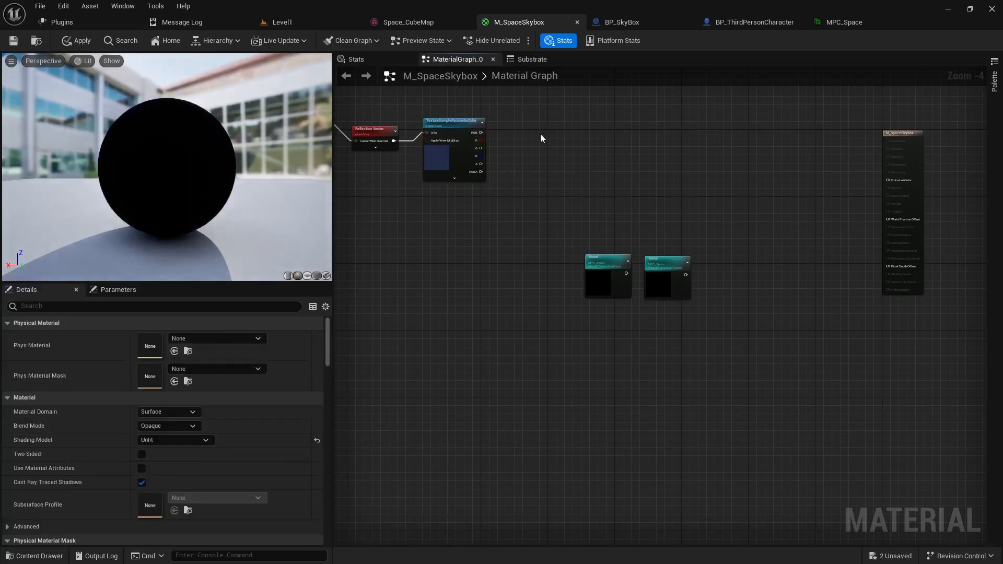
left_click_drag(484, 141, 887, 181)
scroll(165, 186, "up", 3)
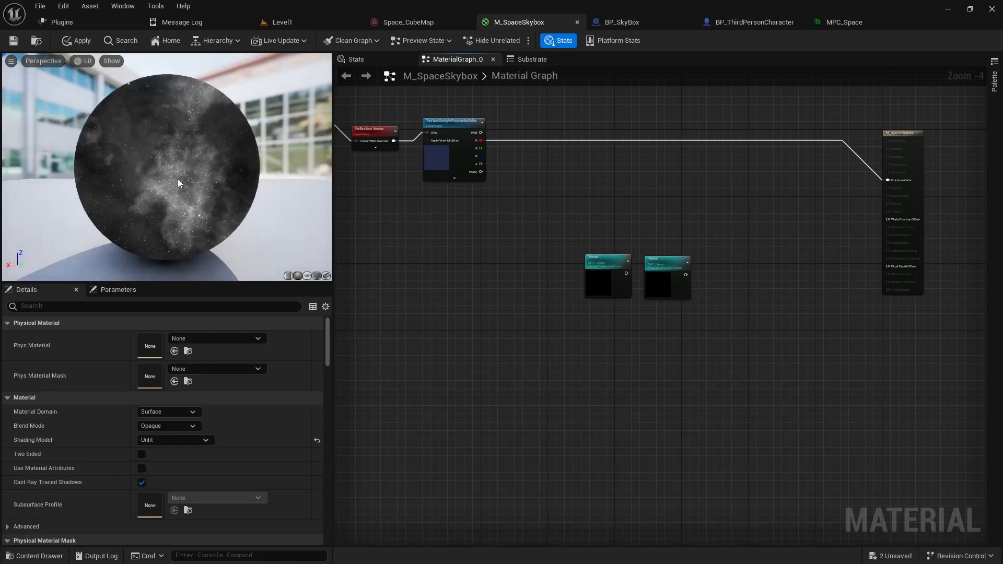
- Replace the red channel on Emissive Color with the cube texture's green channel and inspect it around the preview sphere
left_click(524, 139, "alt")
left_click_drag(478, 147, 886, 181)
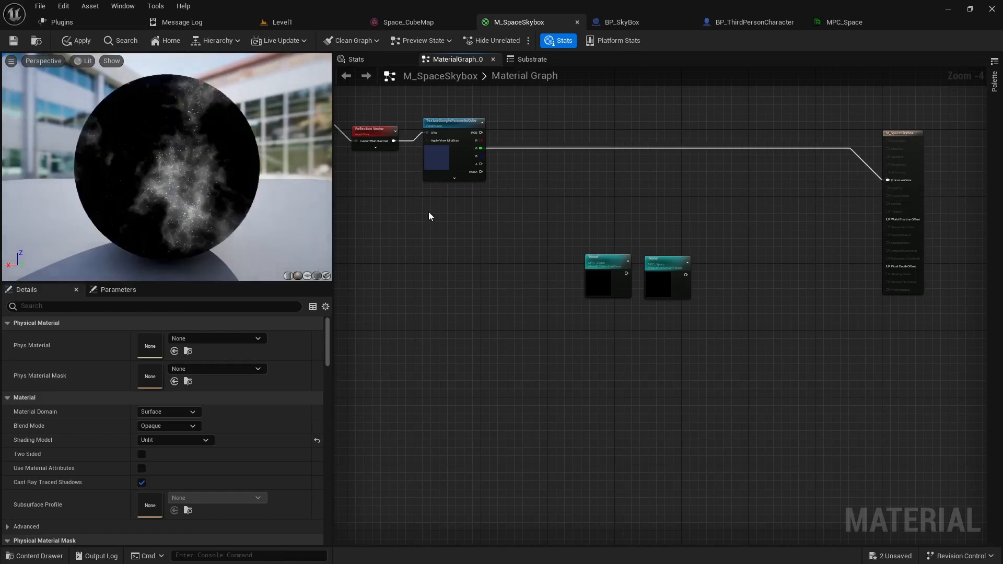
left_click_drag(177, 187, 245, 191)
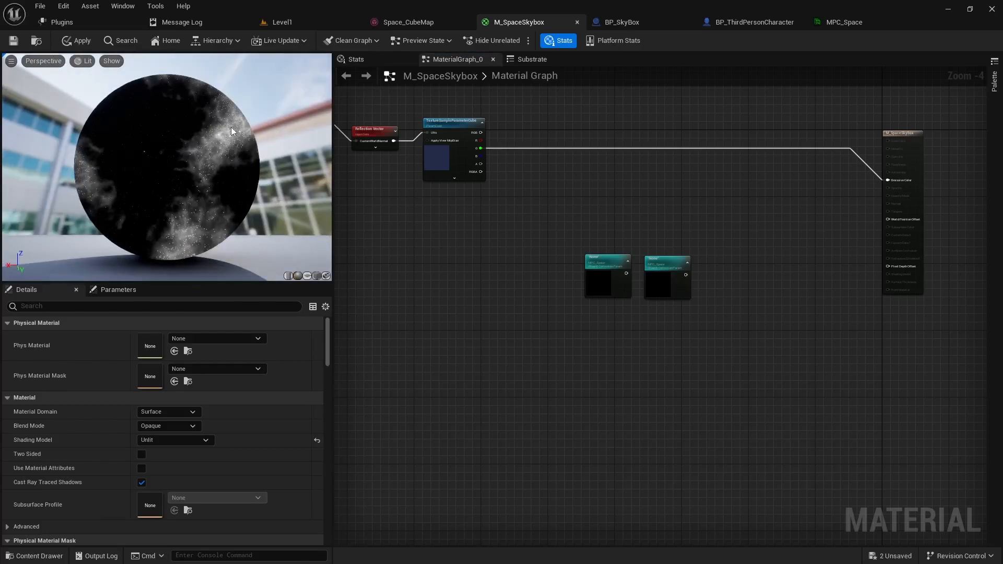
- Inspect the cube texture's blue channel through Emissive Color on the preview sphere, and disconnect it again
left_click(480, 148, "alt")
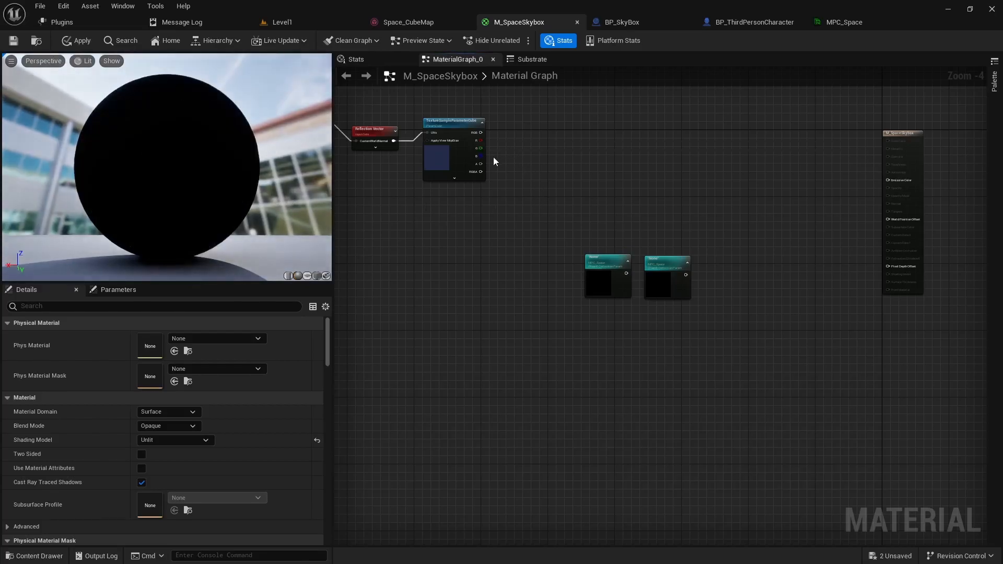
left_click_drag(480, 156, 887, 180)
left_click_drag(205, 175, 265, 198)
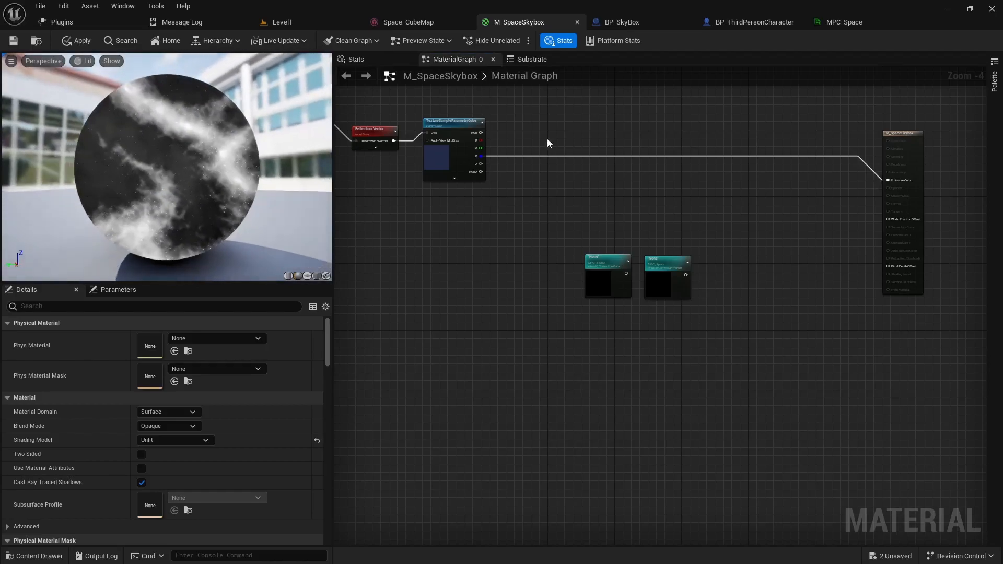
left_click(501, 155, "alt")
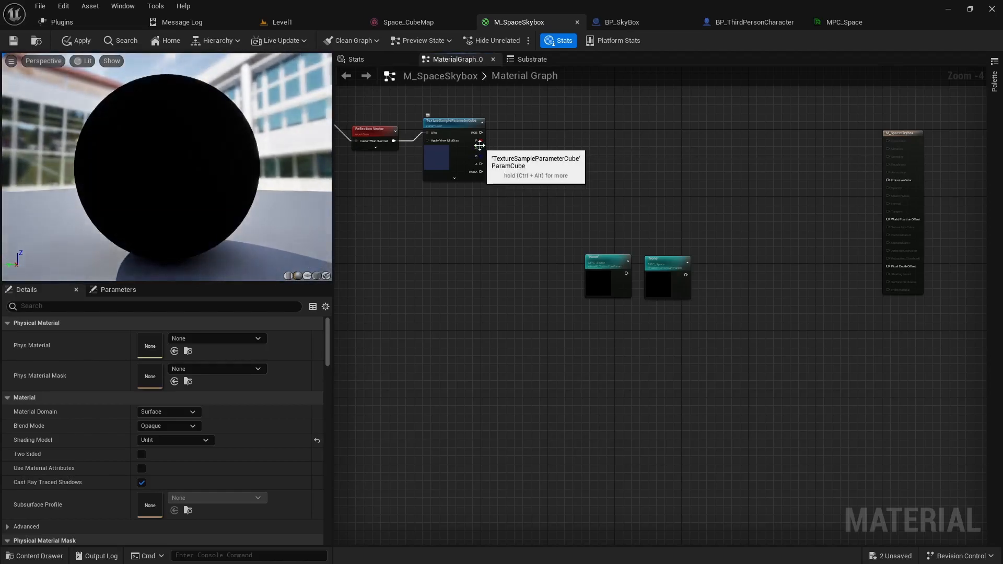
- Add a 3PointLevels node fed by the cube texture's green channel
left_click_drag(478, 149, 525, 196)
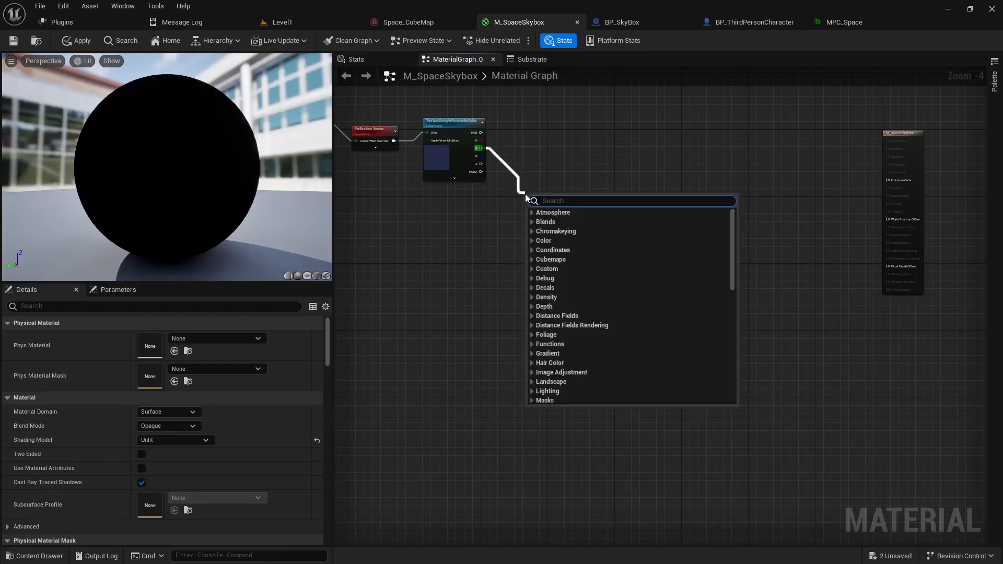
type("3point")
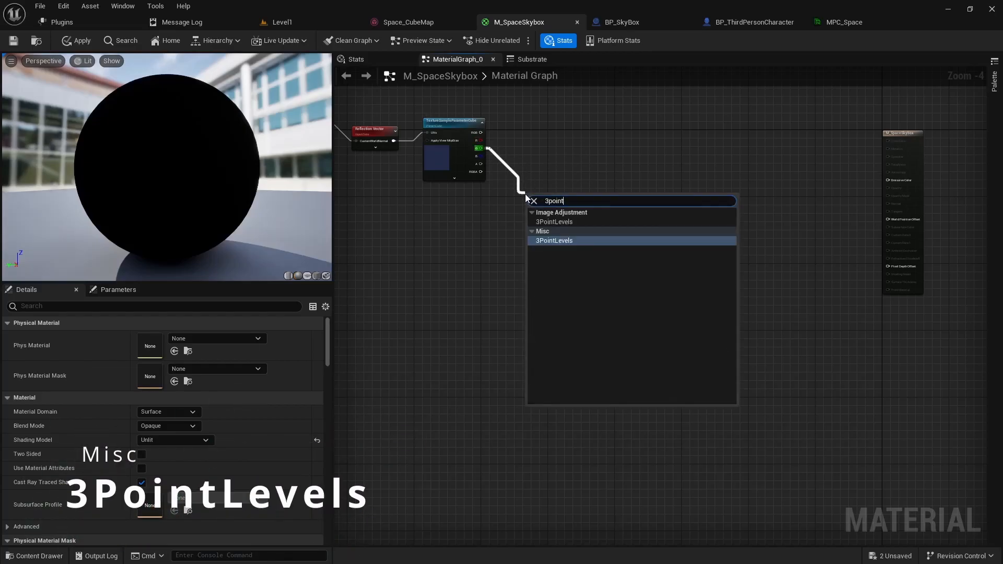
key("Return")
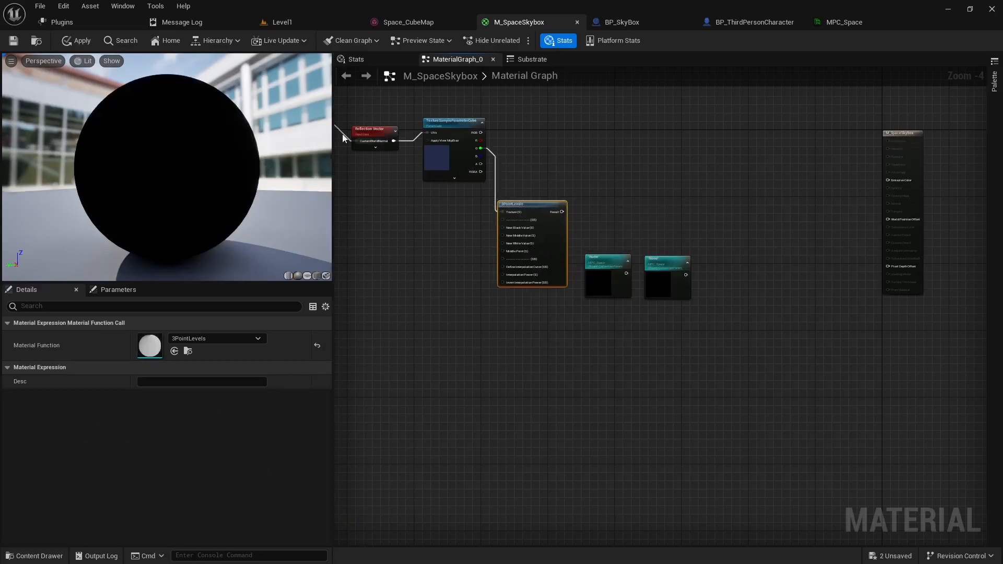
scroll(498, 251, "up", 3)
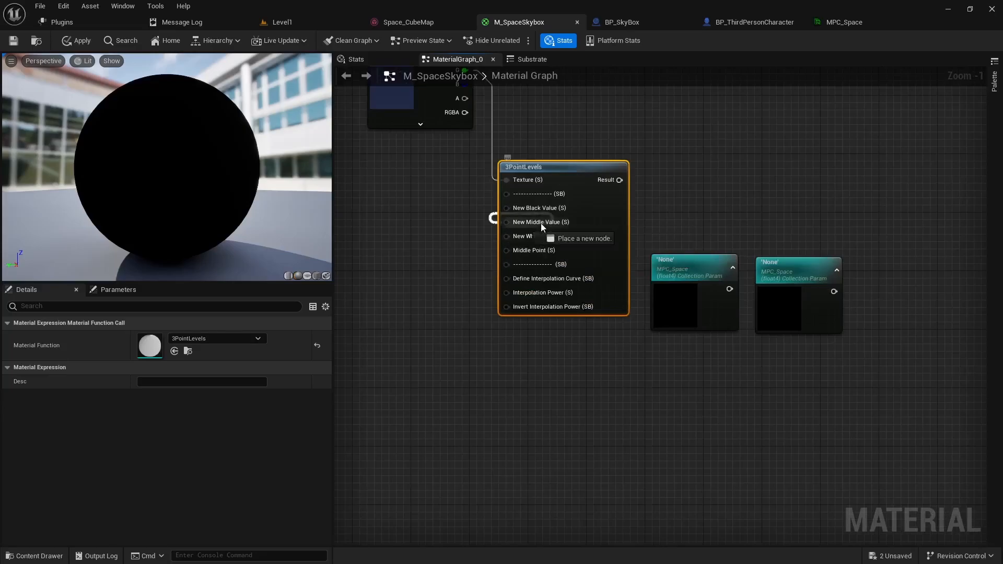
left_click(426, 237)
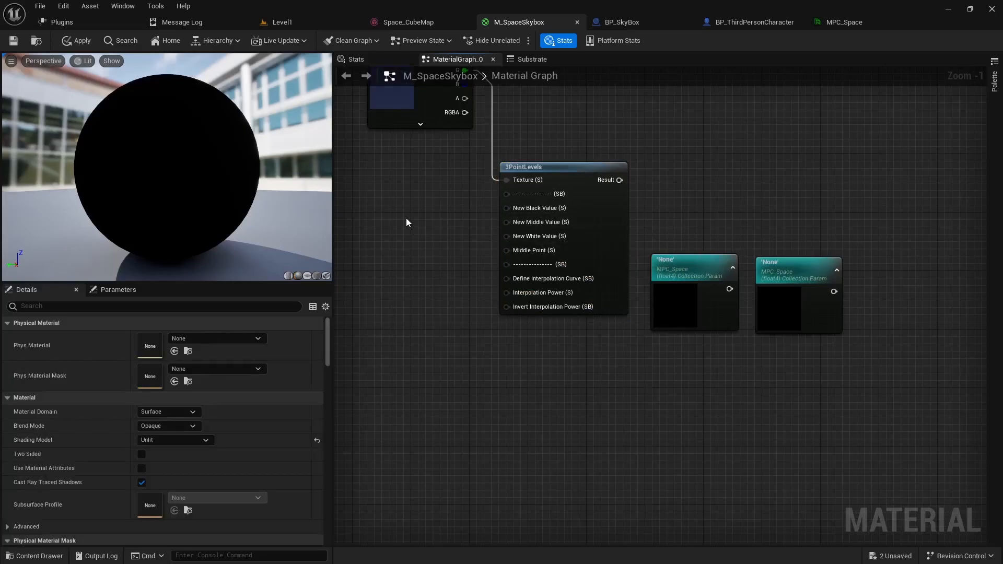
- Add three Constant nodes beside 3PointLevels and connect the uppermost one, valued 0, to New Black Value
left_click(412, 200)
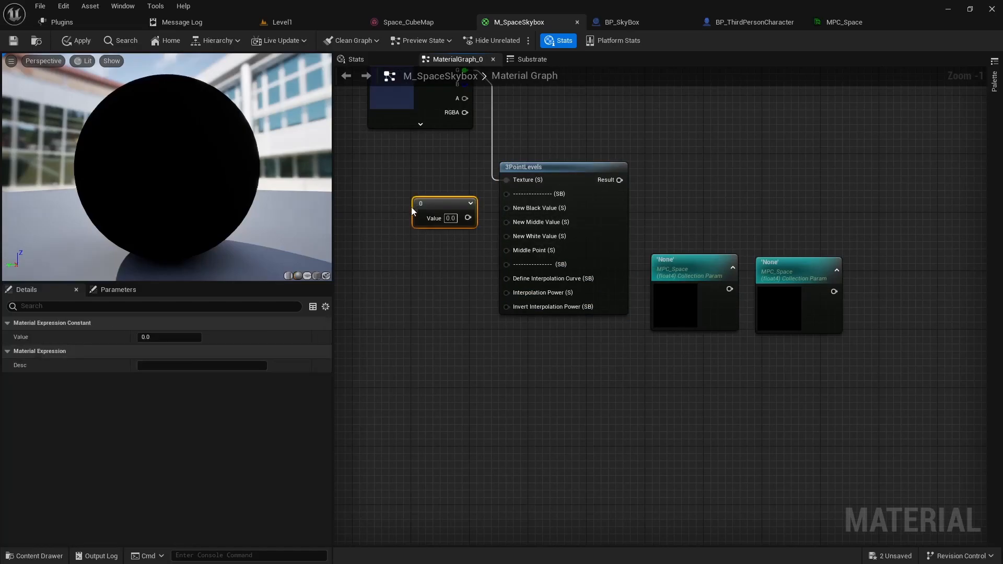
left_click(410, 232)
left_click(412, 274)
left_click_drag(444, 203, 509, 209)
- Set the lowest constant to 1 and connect it to New White Value, and the middle one to 0.1 for New Middle Value
left_click(449, 295)
type("1")
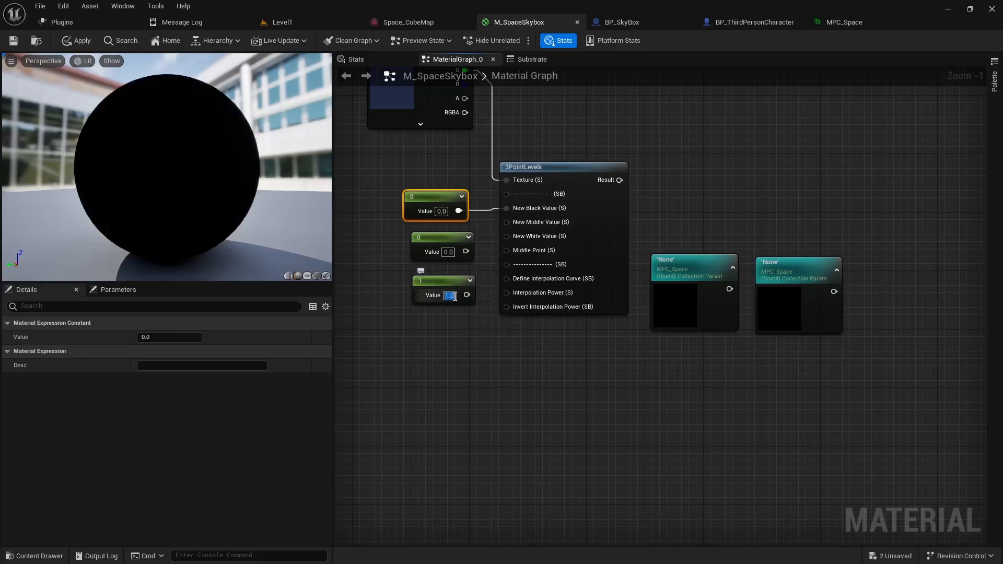
key("Return")
left_click_drag(466, 294, 444, 244)
left_click(441, 248)
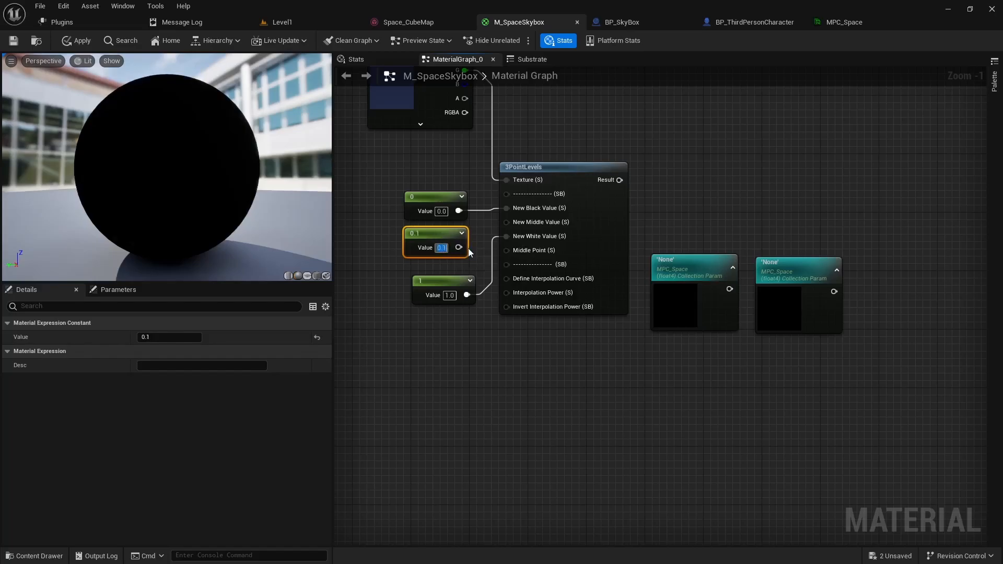
left_click_drag(459, 248, 507, 222)
left_click(482, 324)
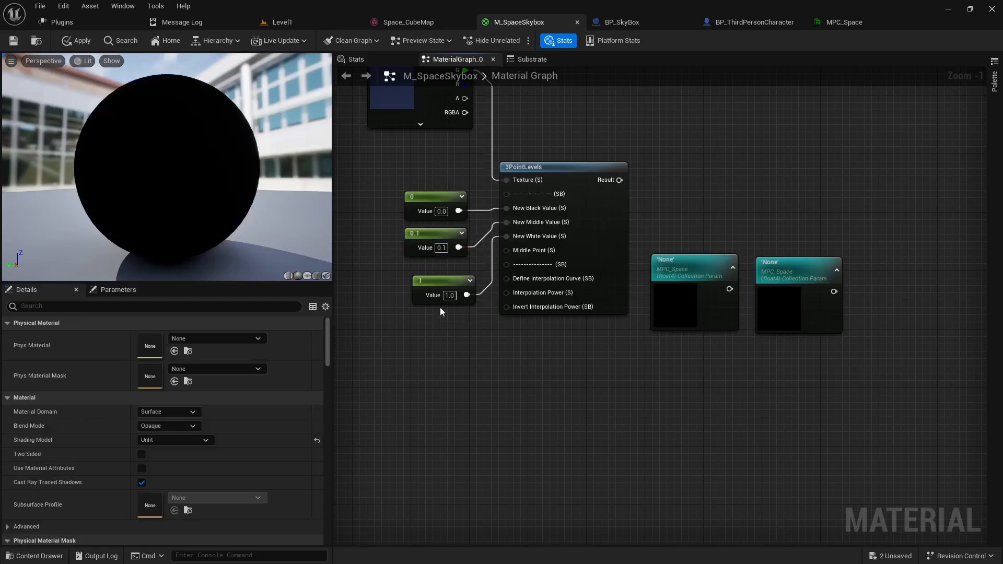
right_click_drag(568, 385, 530, 439)
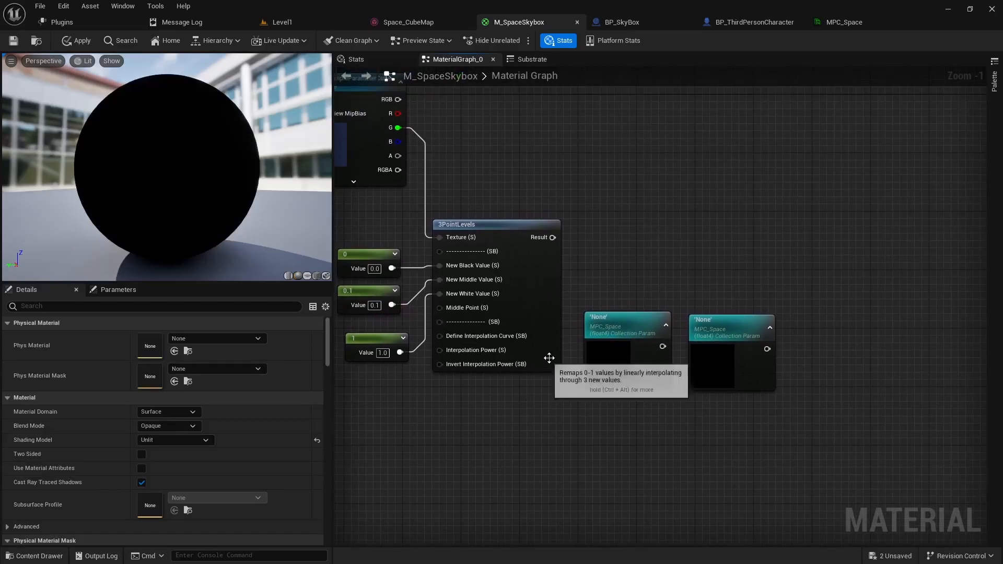
- Add a Lerp node with a black Constant3Vector (0,0,0) connected to A and the cube texture's RGB output to B
right_click_drag(621, 261, 614, 292)
scroll(634, 243, "down", 4)
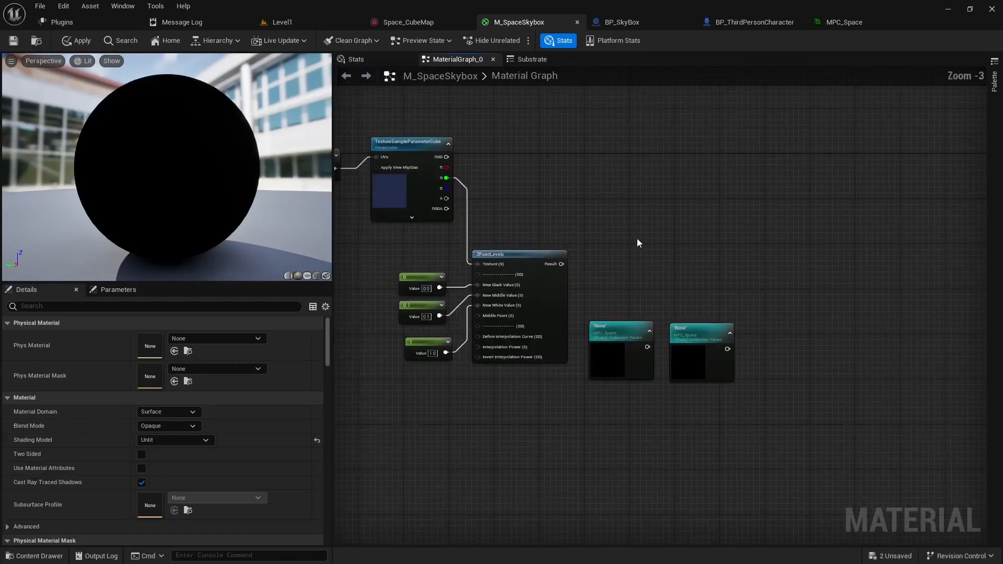
scroll(645, 245, "up", 2)
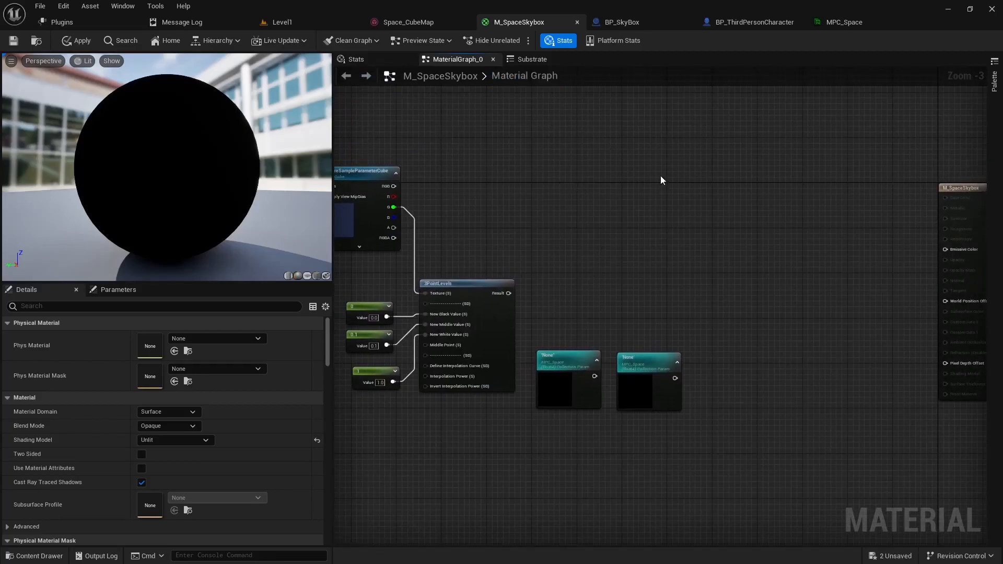
left_click(693, 156)
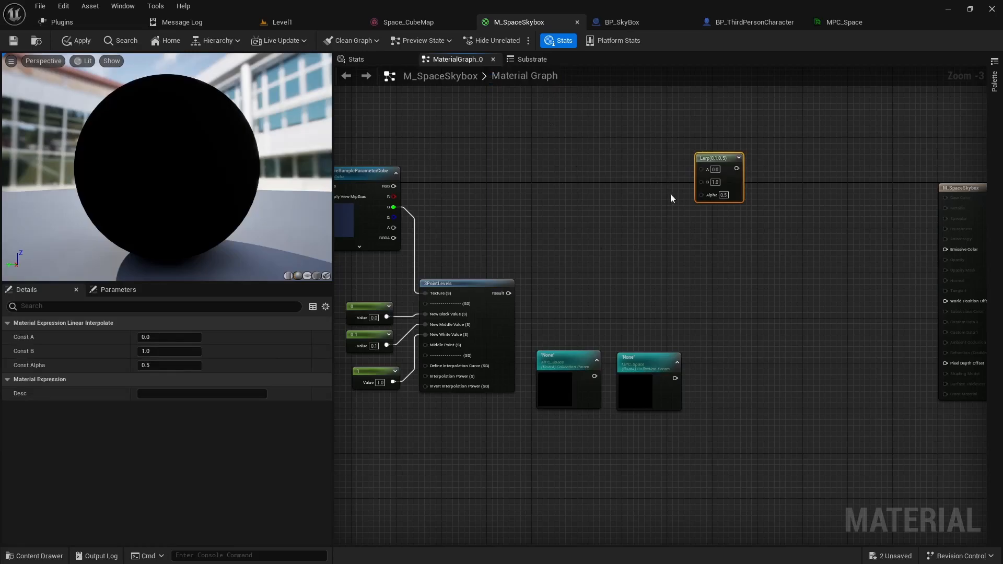
left_click_drag(724, 163, 736, 165)
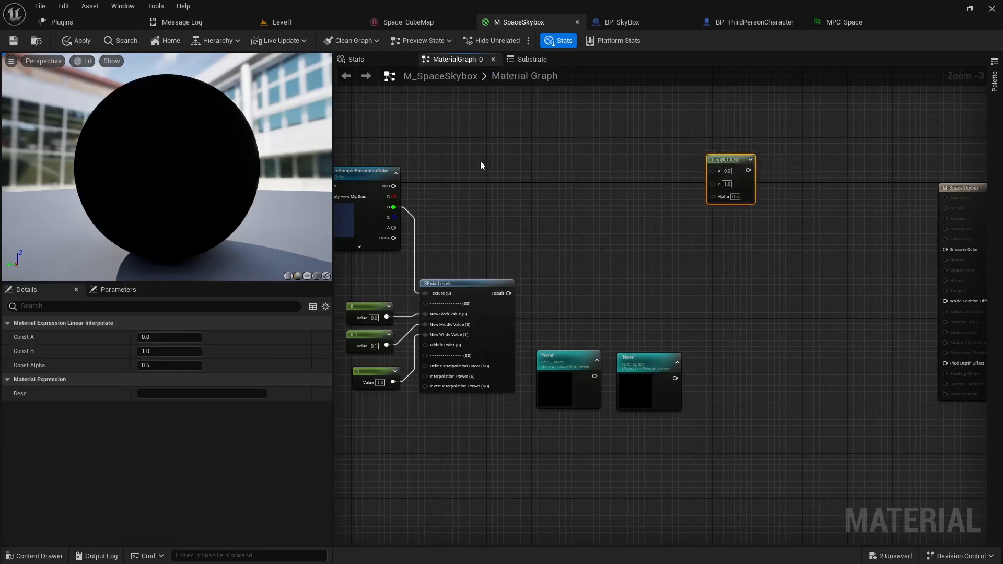
left_click(606, 114)
left_click_drag(641, 115, 712, 171)
left_click_drag(392, 186, 712, 181)
- Set one MPC_Space collection parameter node to Scene Brightness and connect it to the Lerp's Alpha
left_click_drag(553, 364, 638, 229)
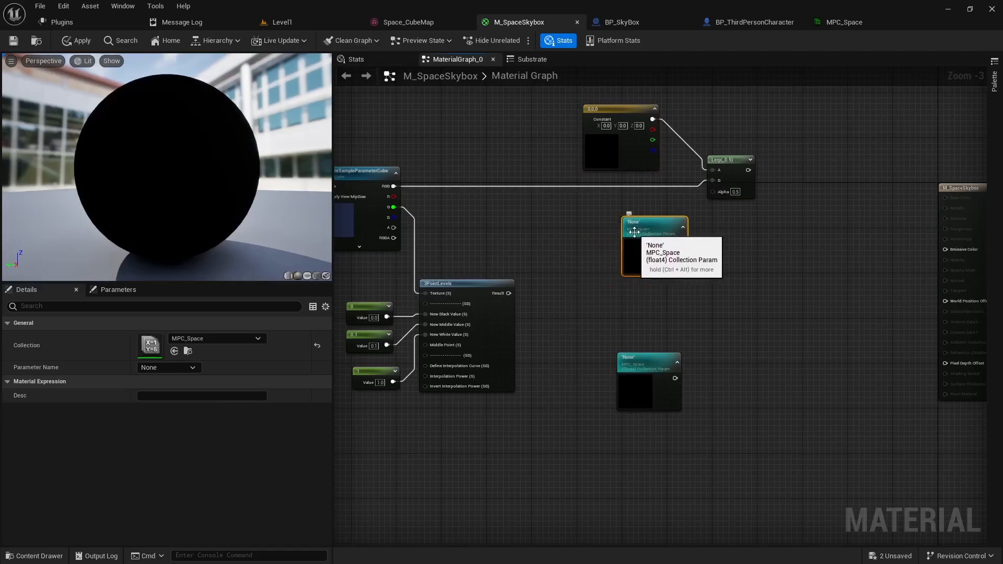
left_click(178, 368)
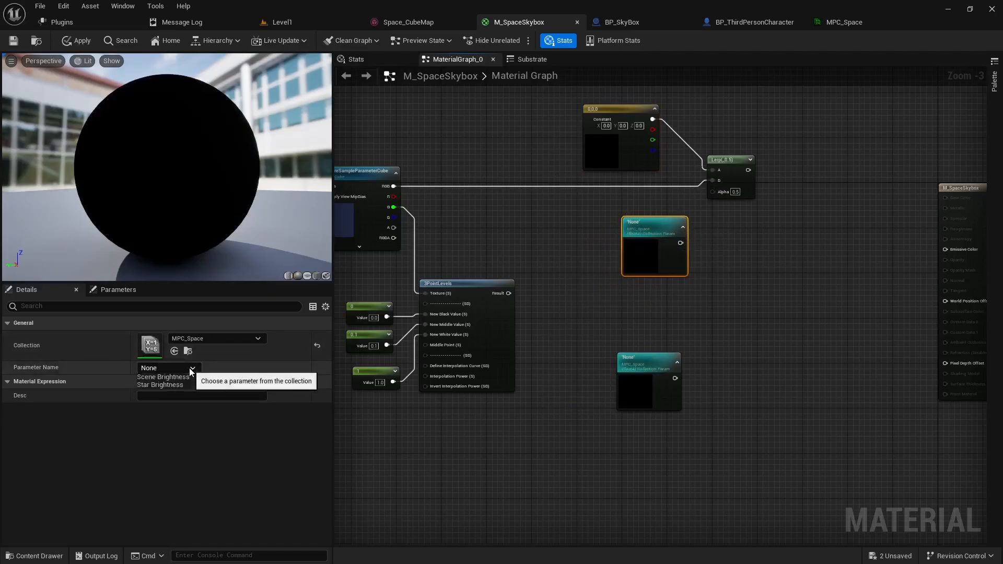
left_click(167, 380)
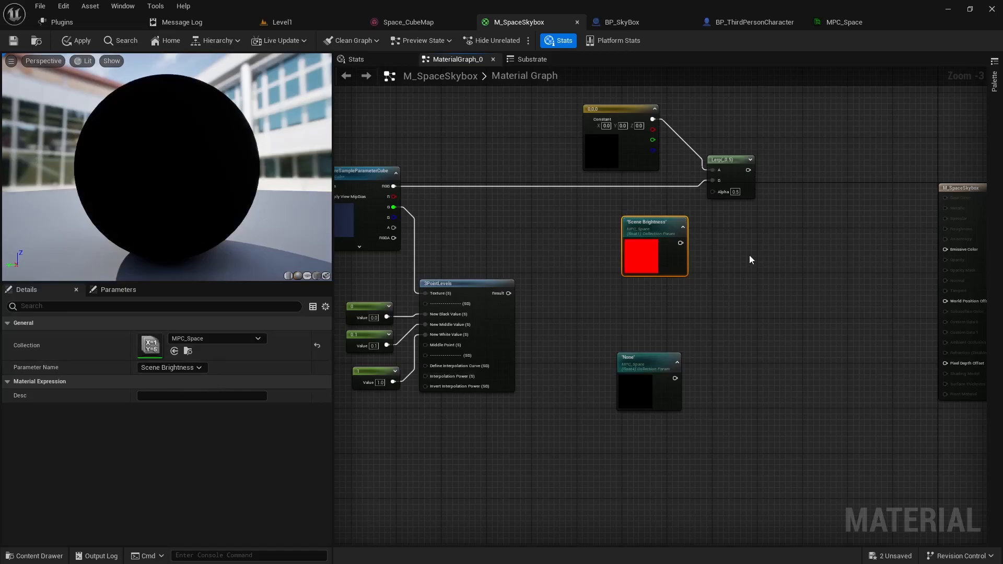
left_click_drag(686, 240, 713, 191)
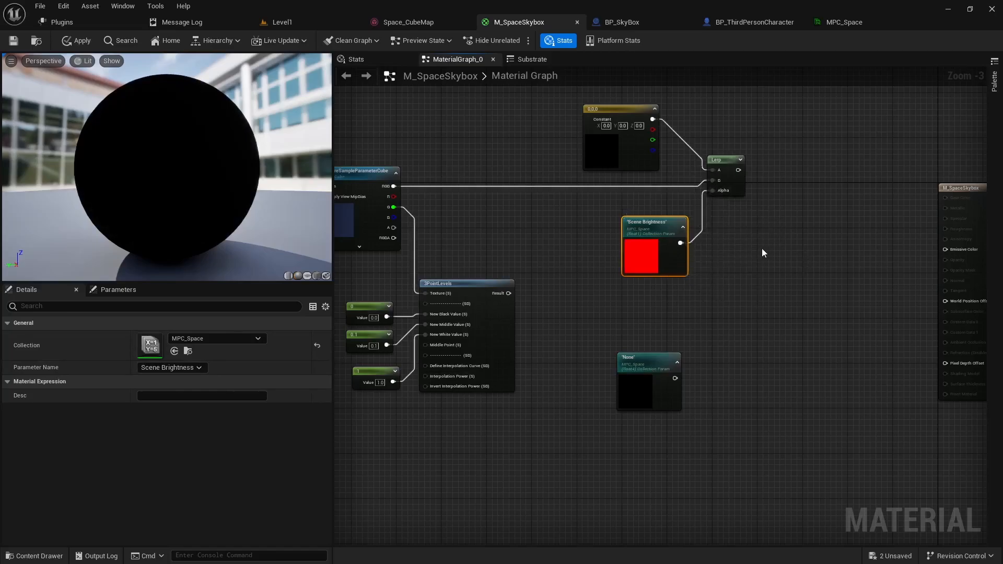
- Add a Multiply fed by the Lerp's output, and a second Lerp taking the first Lerp as A and the Multiply as B
left_click(800, 224)
left_click_drag(738, 171, 805, 237)
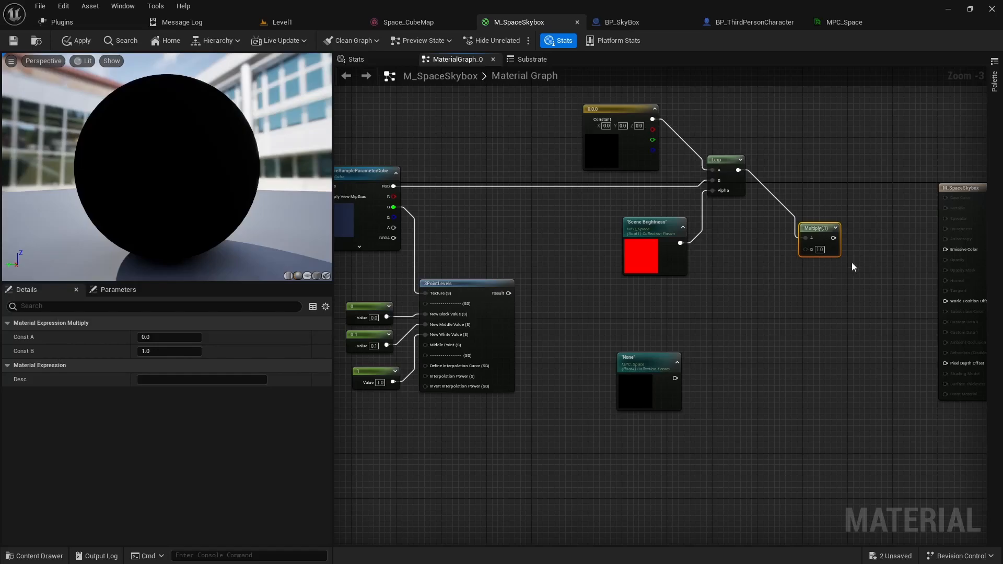
left_click(874, 240)
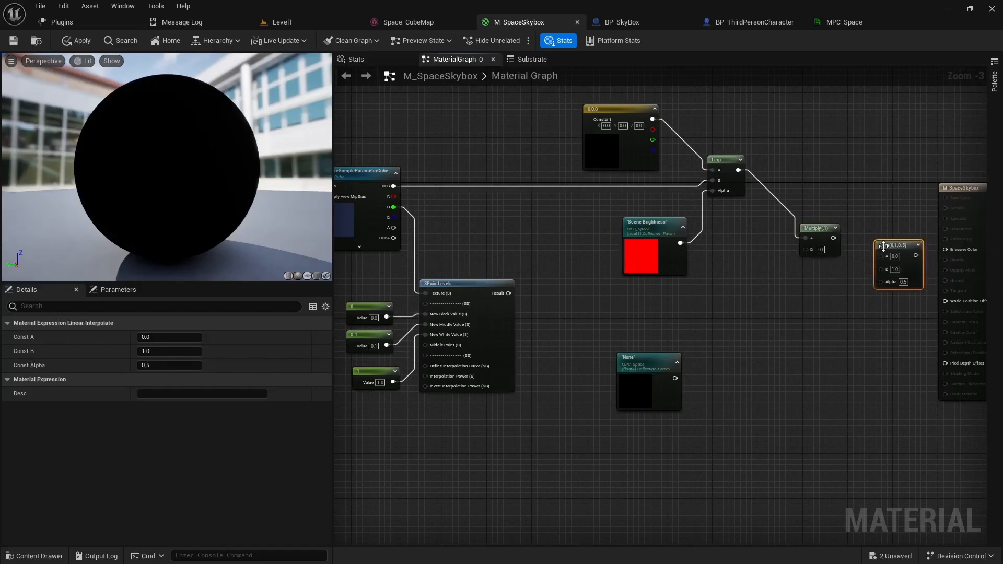
mouse_move(874, 240)
left_mouse_down()
mouse_move(875, 217)
mouse_move(865, 212)
mouse_move(841, 233)
mouse_move(859, 234)
left_mouse_up()
left_click_drag(742, 169, 879, 214)
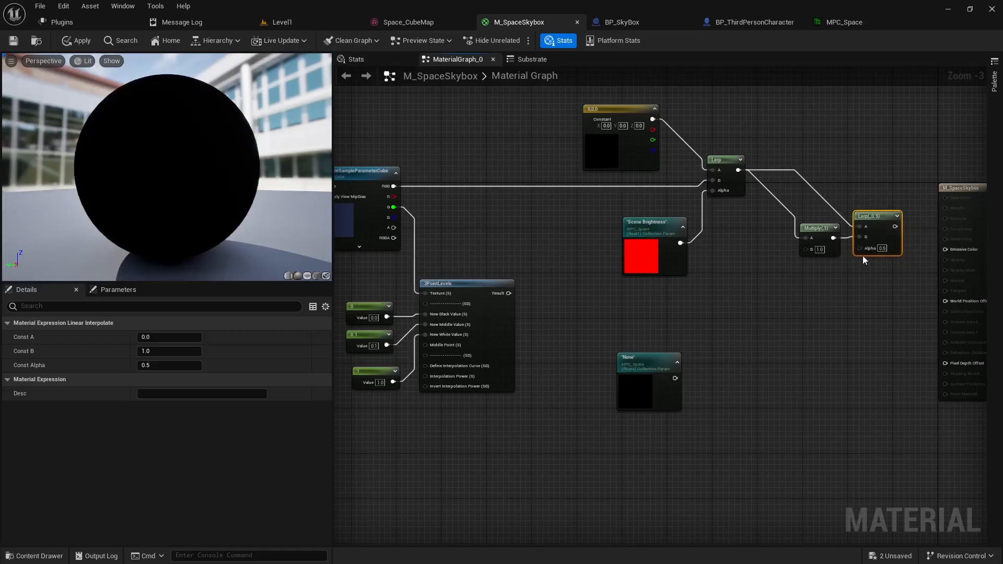
- Set the remaining MPC_Space collection parameter node to Star Brightness
left_click(663, 363)
left_click(183, 366)
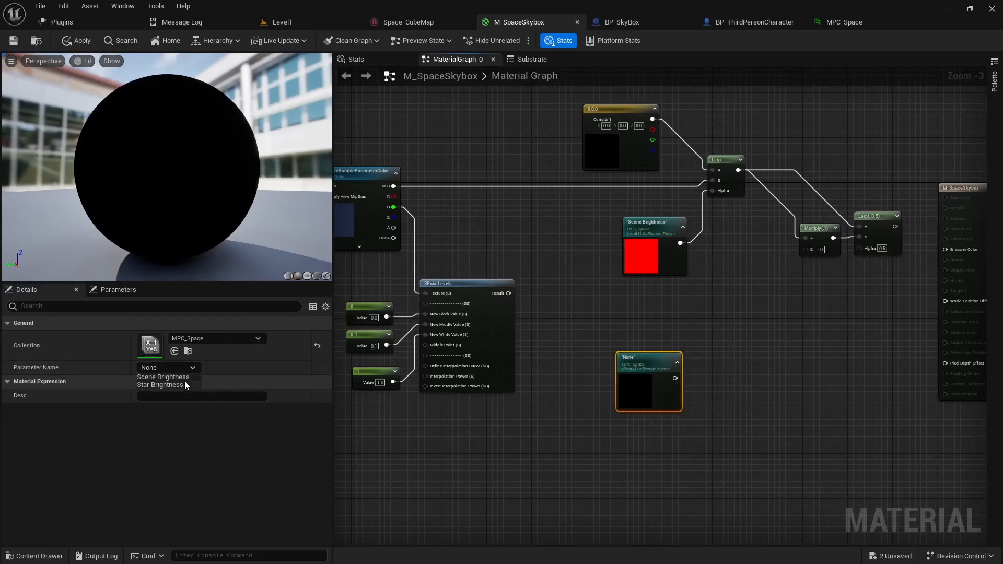
left_click(172, 385)
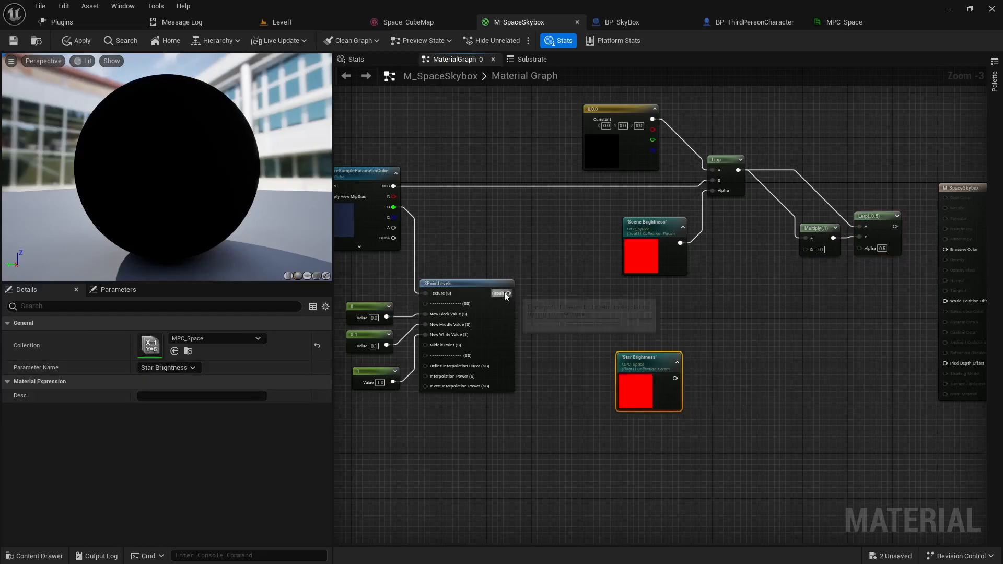
- Add a Multiply node combining the 3PointLevels result as A with the Star Brightness parameter as B
left_click_drag(509, 293, 612, 313)
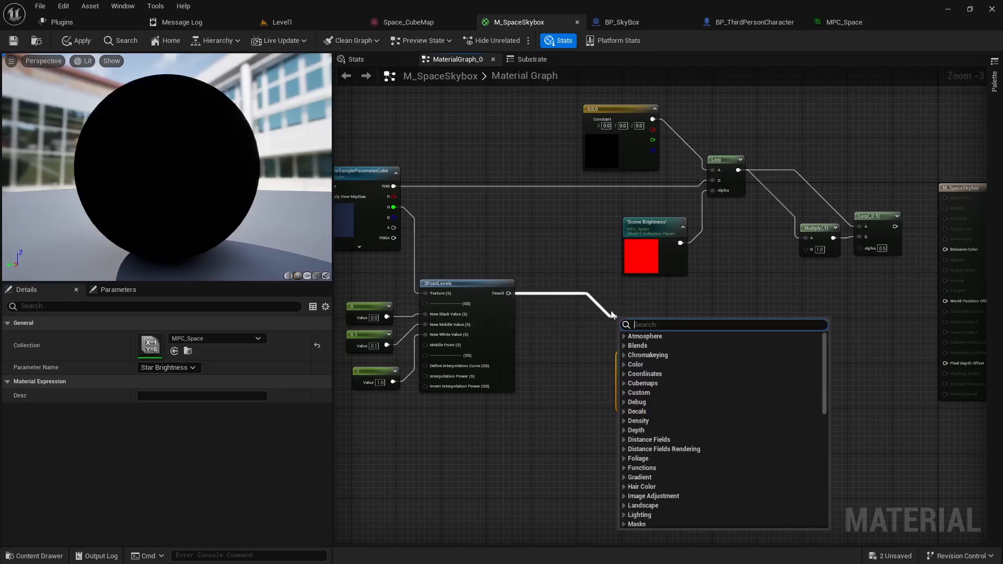
left_click(569, 312)
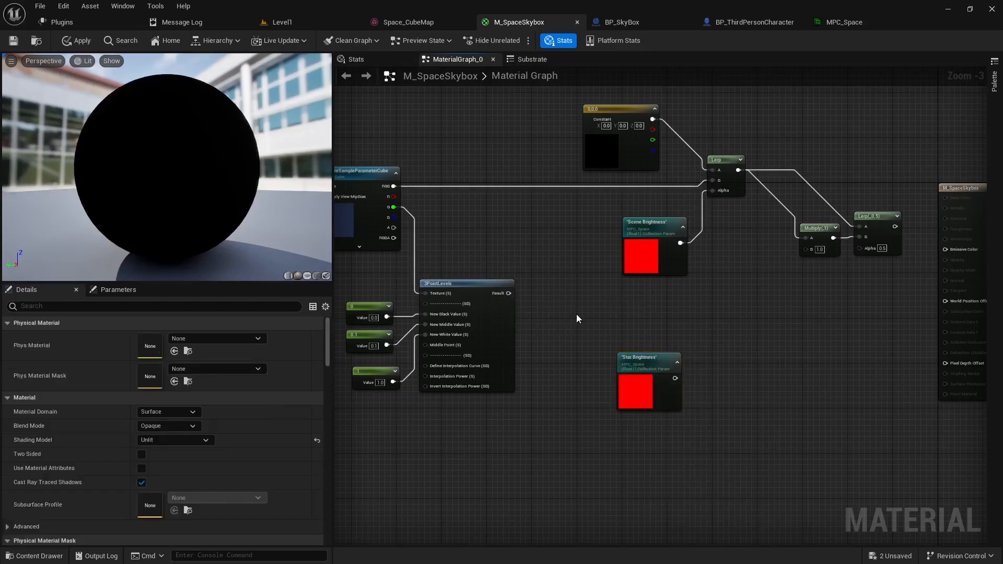
key("m")
left_click(575, 311)
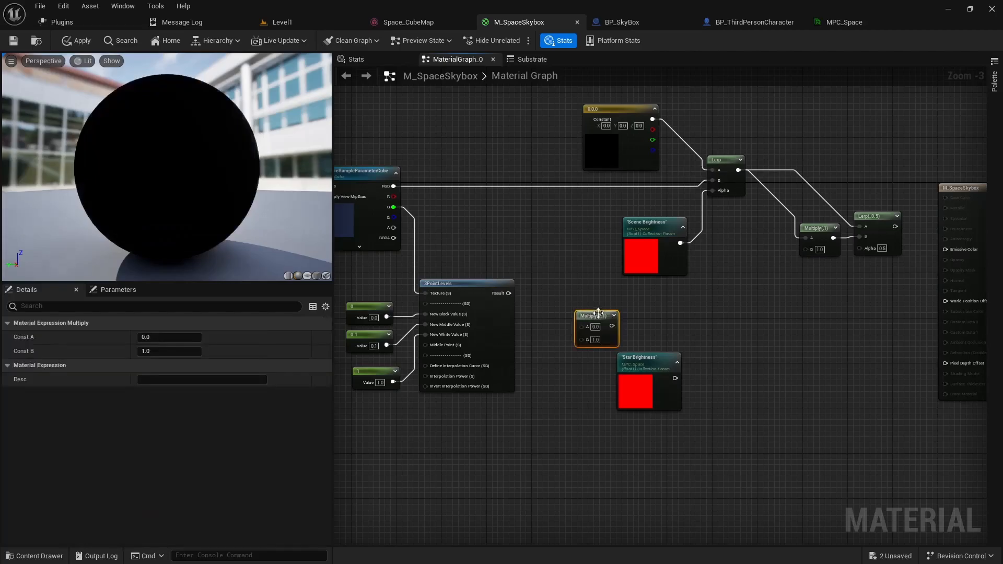
left_click_drag(599, 315, 612, 295)
left_click_drag(508, 293, 594, 307)
left_click_drag(680, 377, 580, 339)
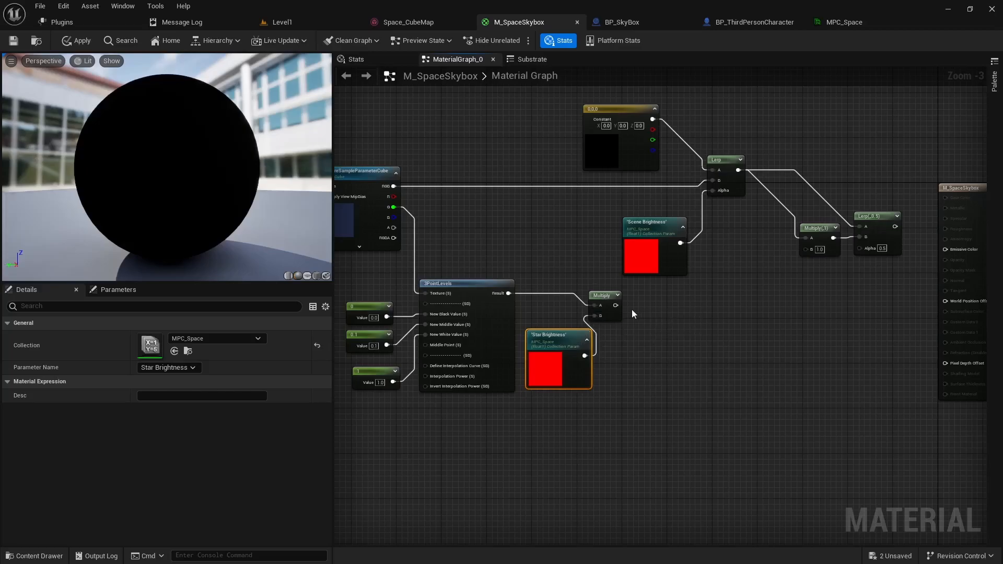
- Connect the star Multiply to the other Multiply's B and the second Lerp's Alpha, and that Lerp to Emissive Color, checking the preview sphere
left_click_drag(615, 305, 807, 252)
left_click_drag(615, 305, 944, 250)
scroll(174, 190, "up", 5)
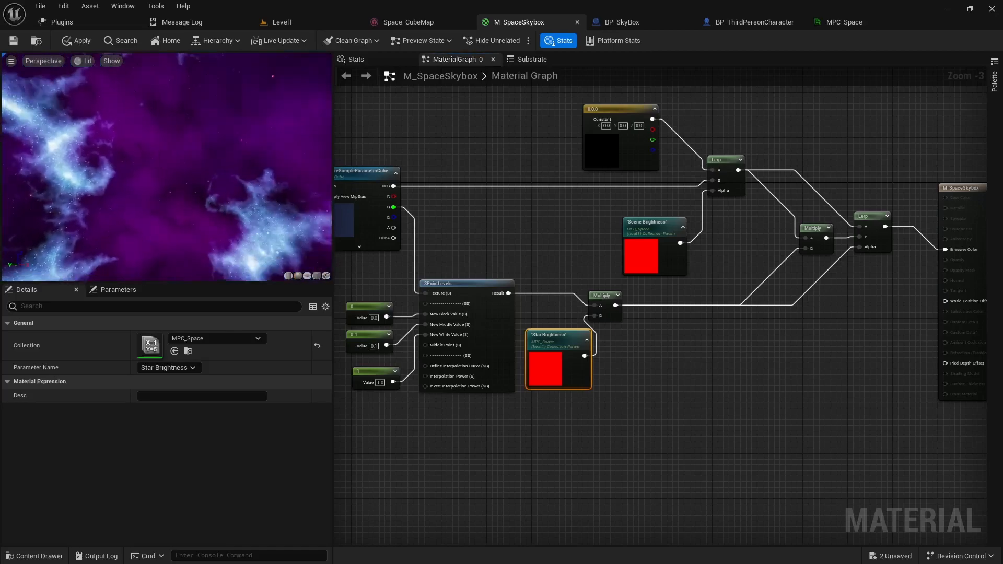
left_click_drag(174, 190, 115, 190)
scroll(175, 190, "down", 6)
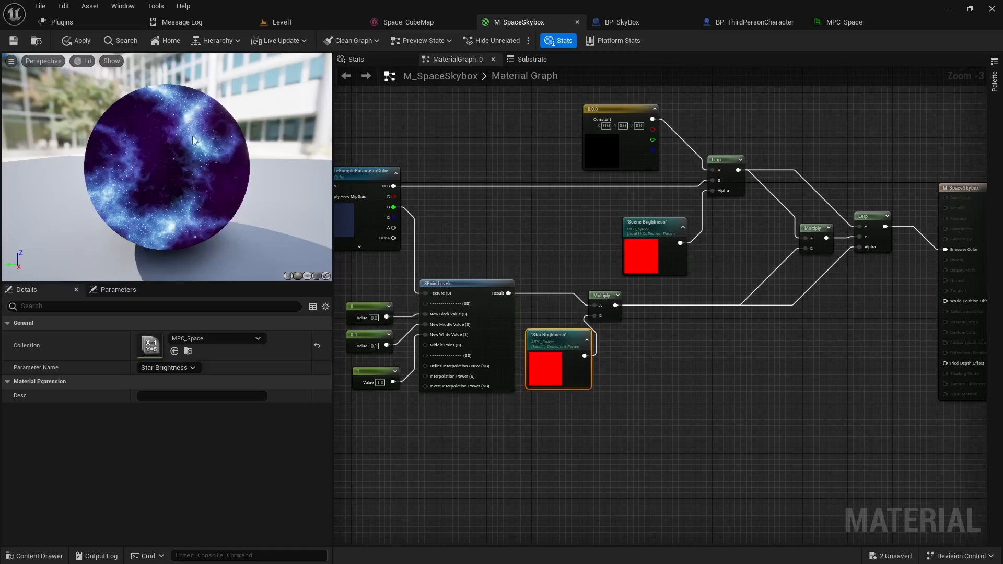
- Apply the changes made to the M_SpaceSkybox material
left_click(361, 172)
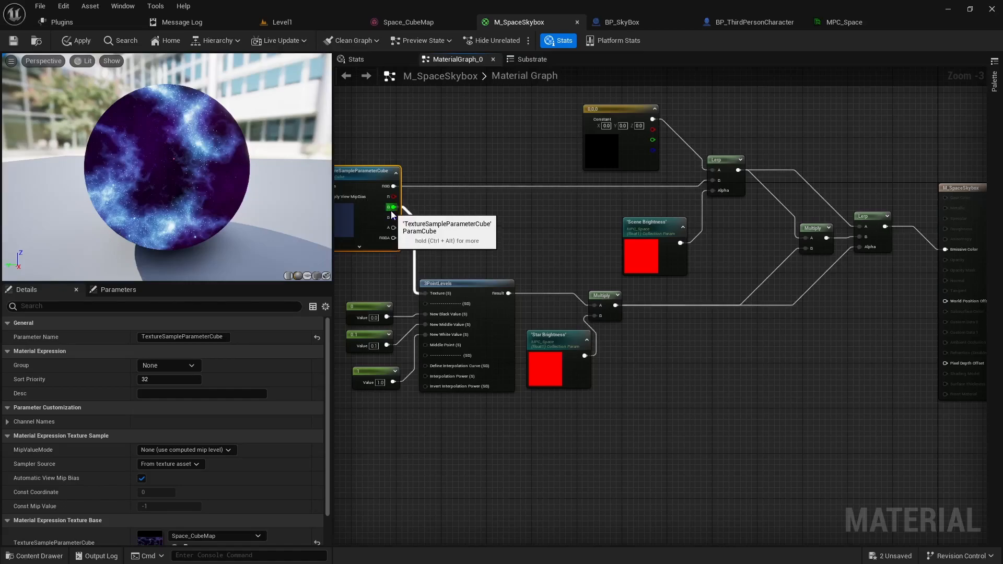
scroll(552, 204, "down", 2)
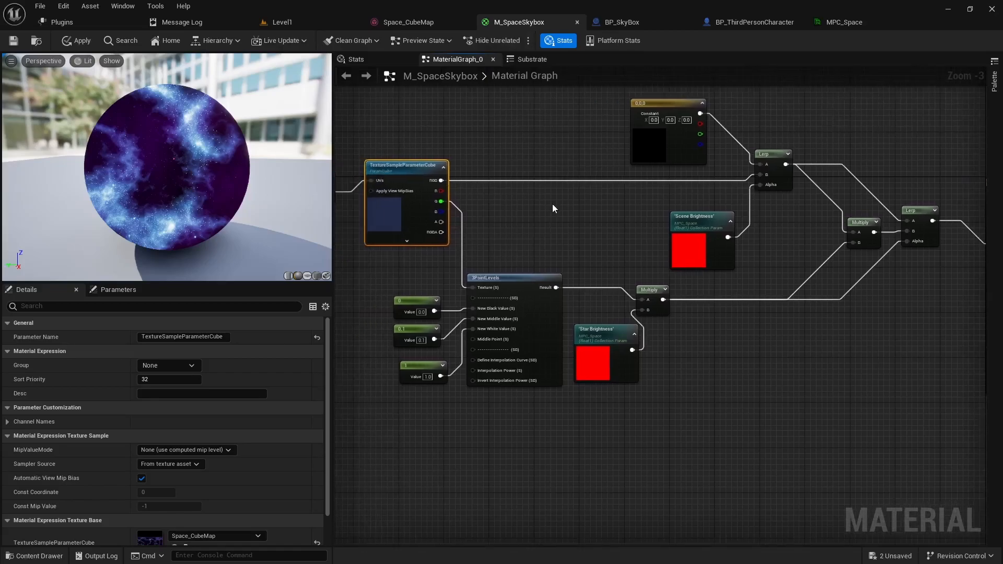
left_click(77, 41)
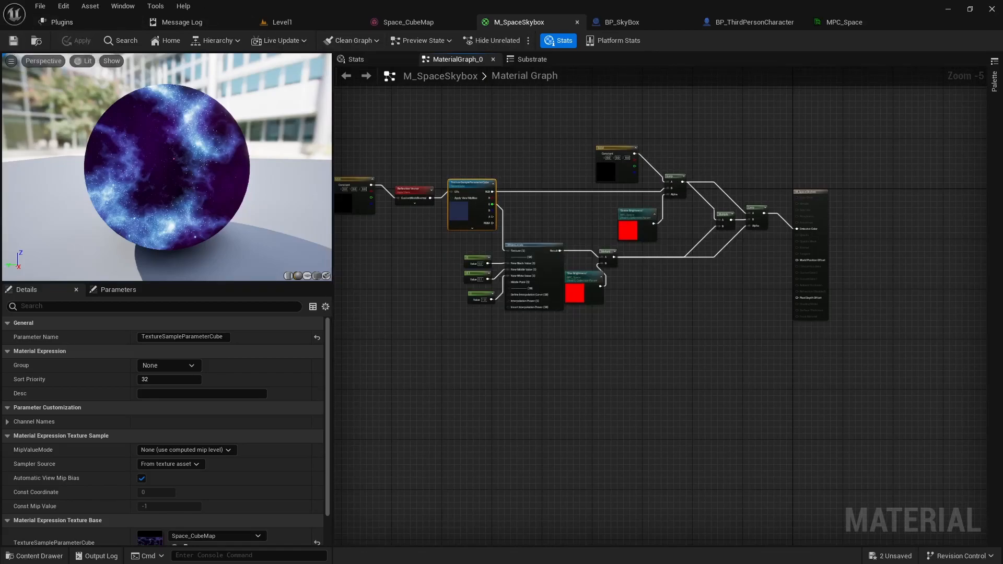
left_click(443, 335)
- Play-test Level1 to check how bright the skybox looks in game, and stop the session
left_click(282, 22)
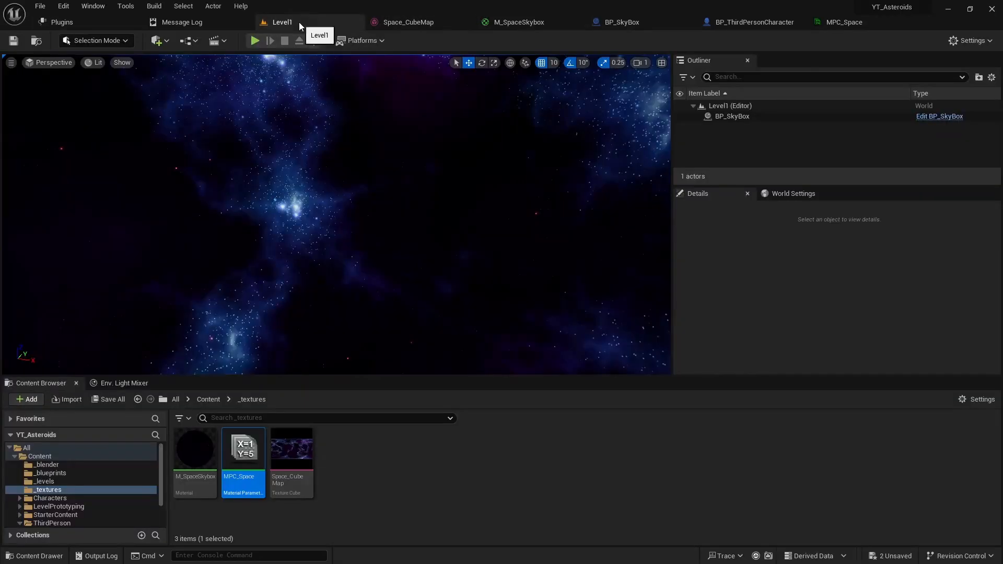
left_click(253, 41)
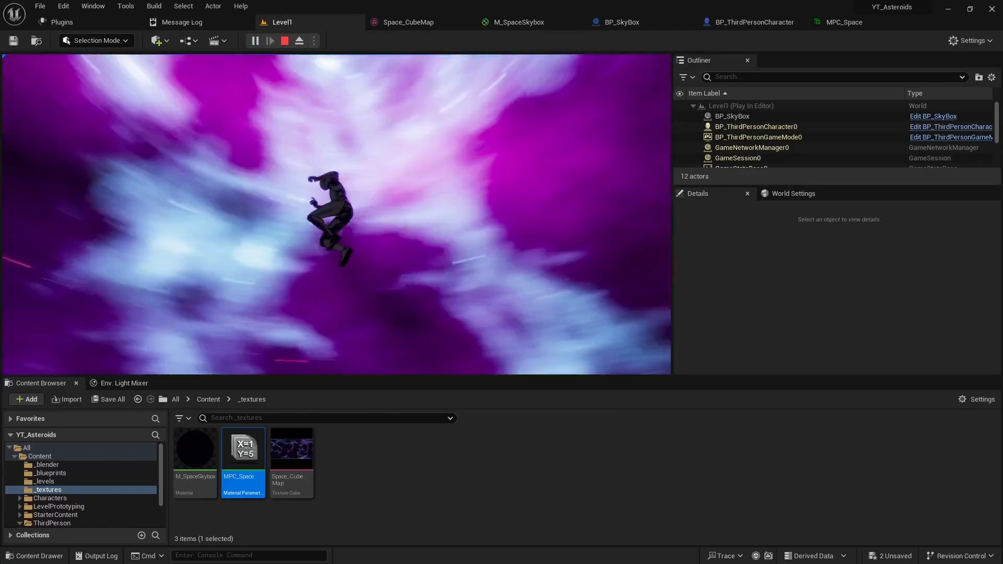
key("Escape")
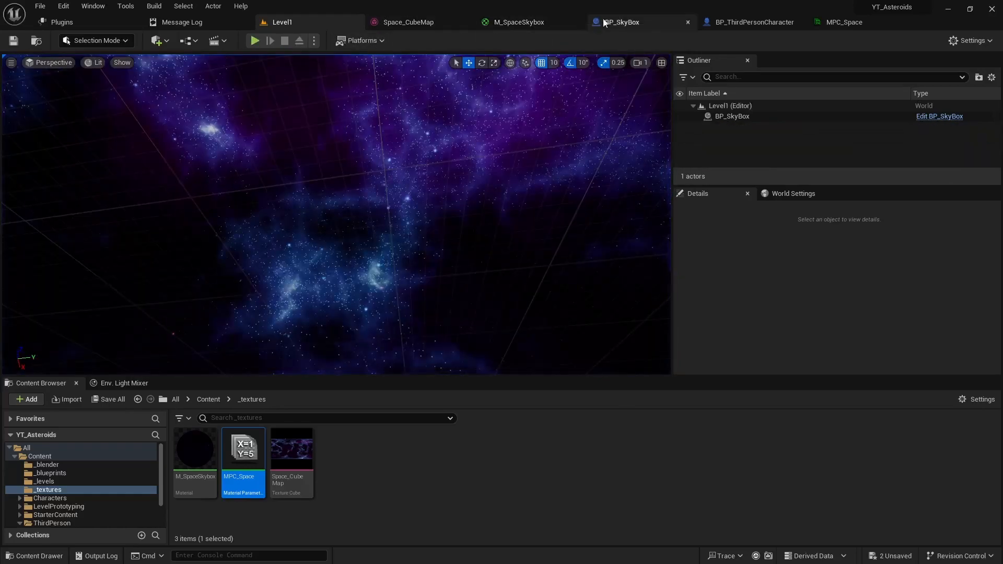
- Add a Timeline to BP_SkyBox's event graph and connect Event BeginPlay to its Play from Start
left_click(632, 23)
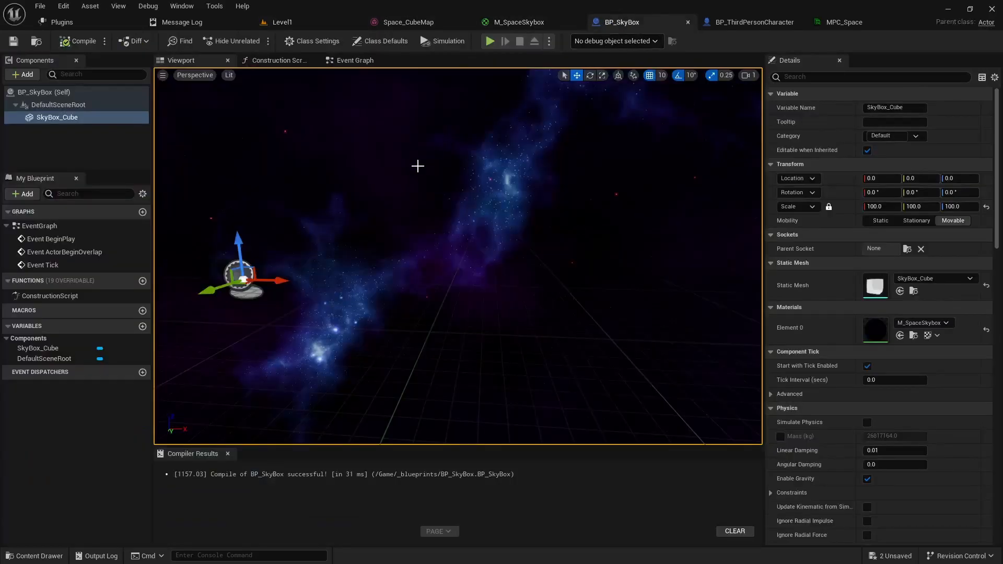
left_click(355, 61)
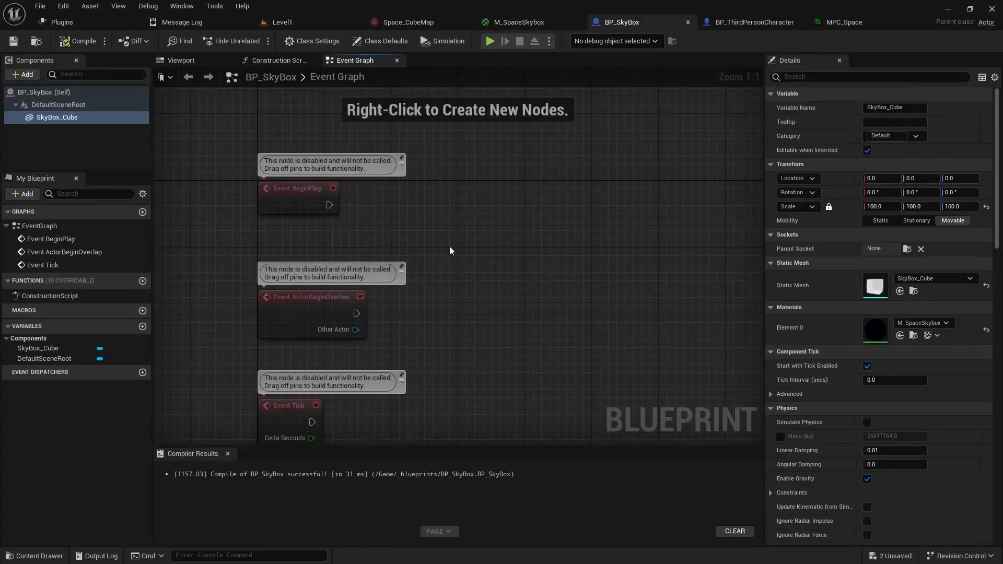
right_click(484, 199)
type("timeline")
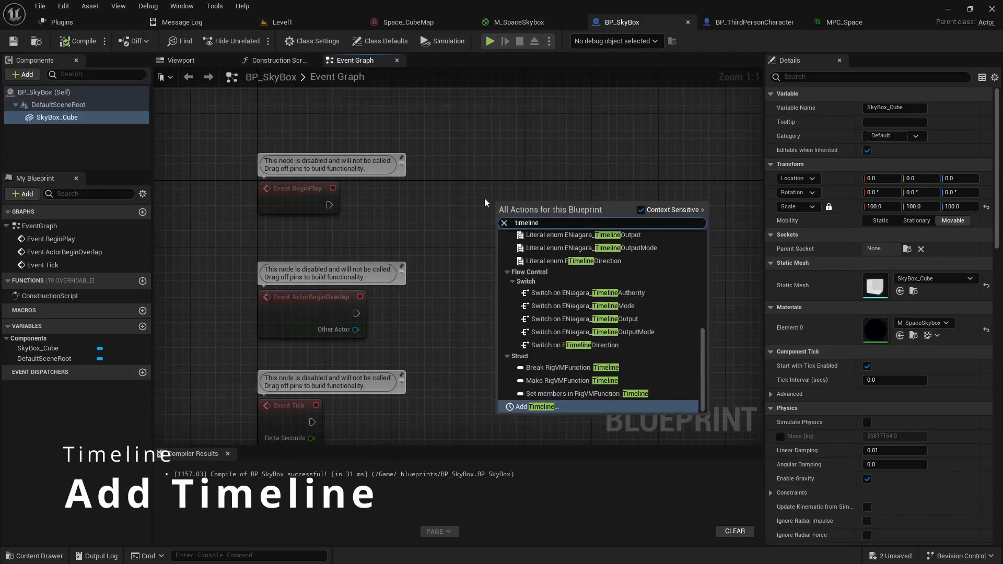
key("Return")
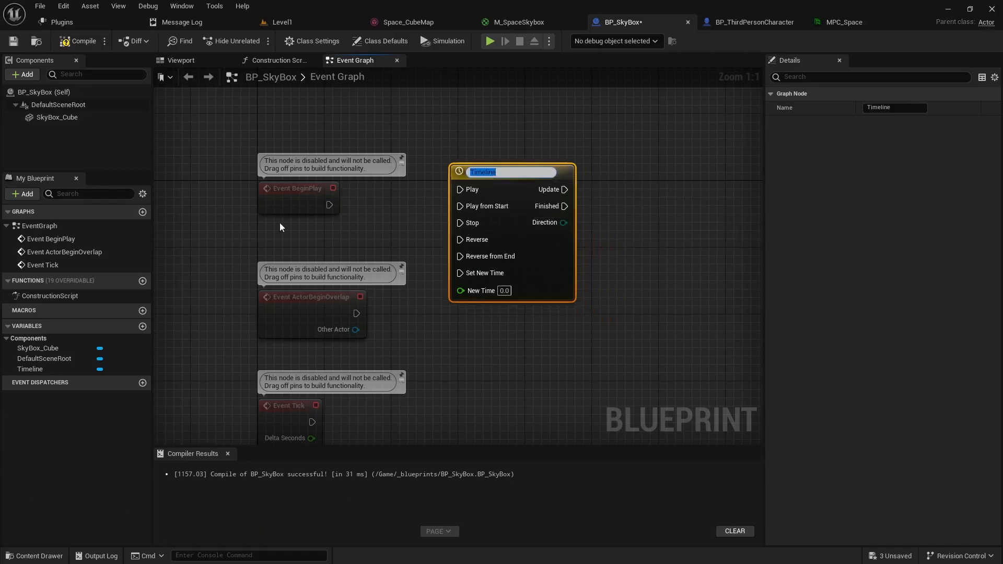
left_click_drag(328, 206, 460, 203)
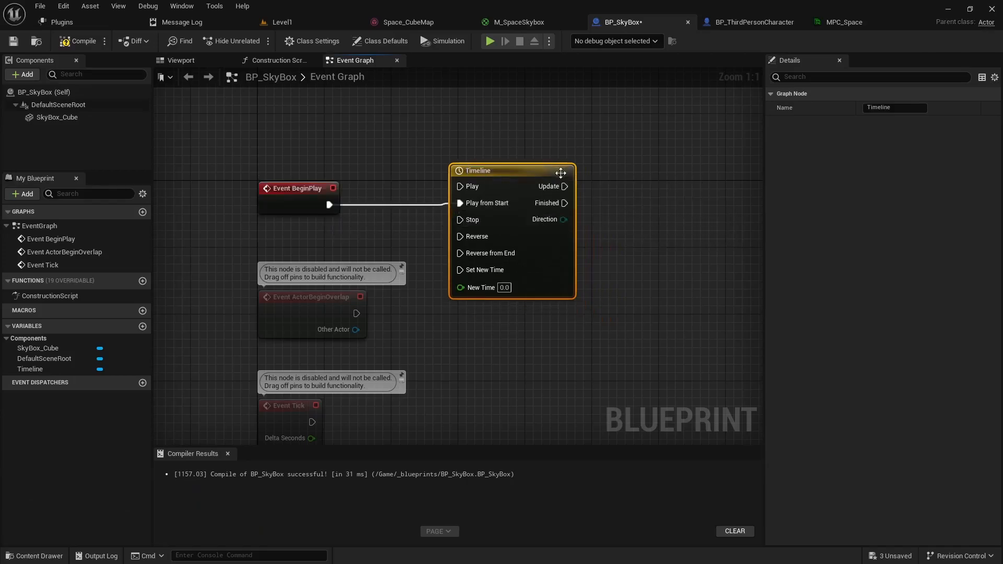
left_click_drag(542, 168, 546, 182)
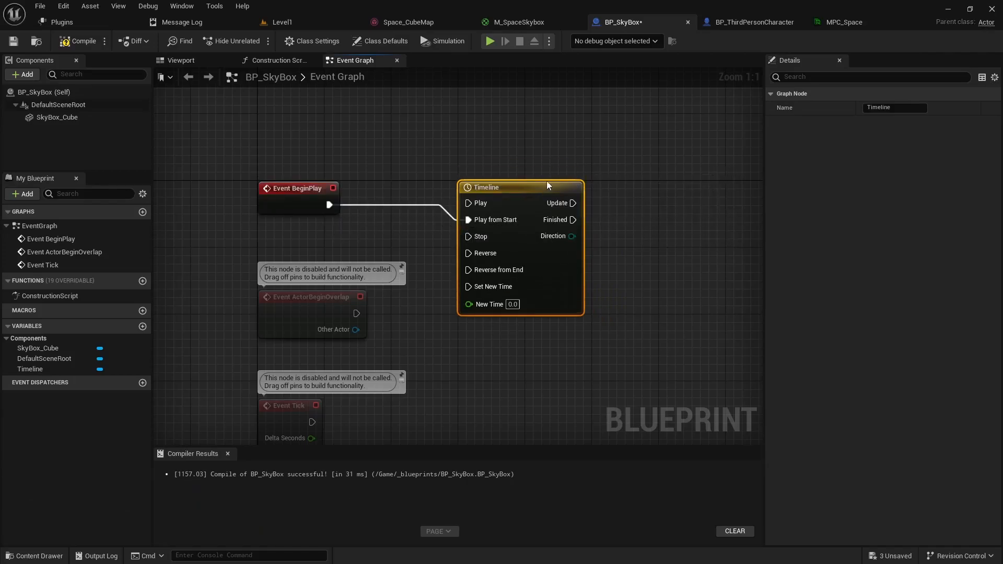
- Add a collection-based Set Scalar Parameter Value node driven by the Timeline's Update, with MPC_Space as its Collection
right_click(661, 264)
type("set scal")
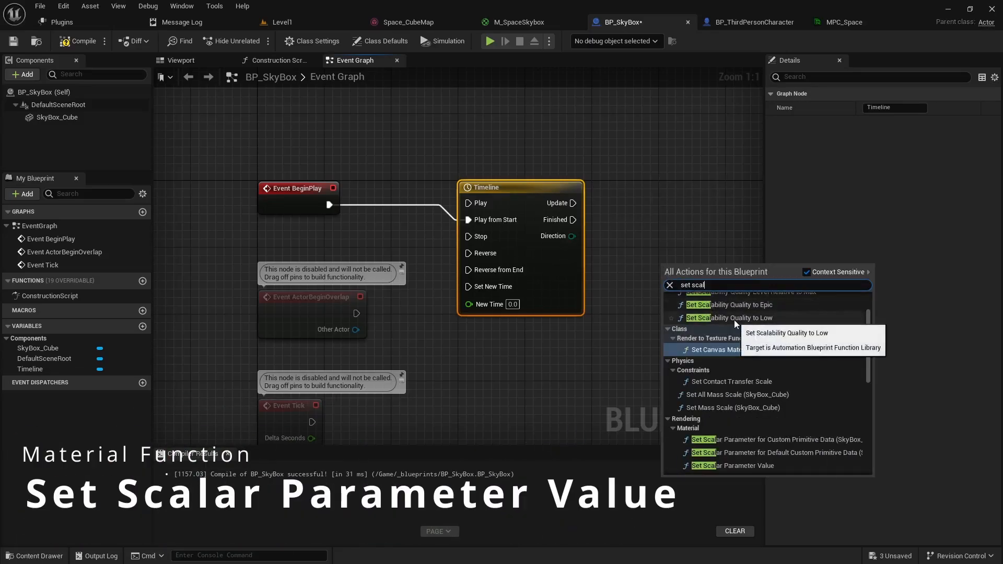
scroll(735, 365, "down", 1)
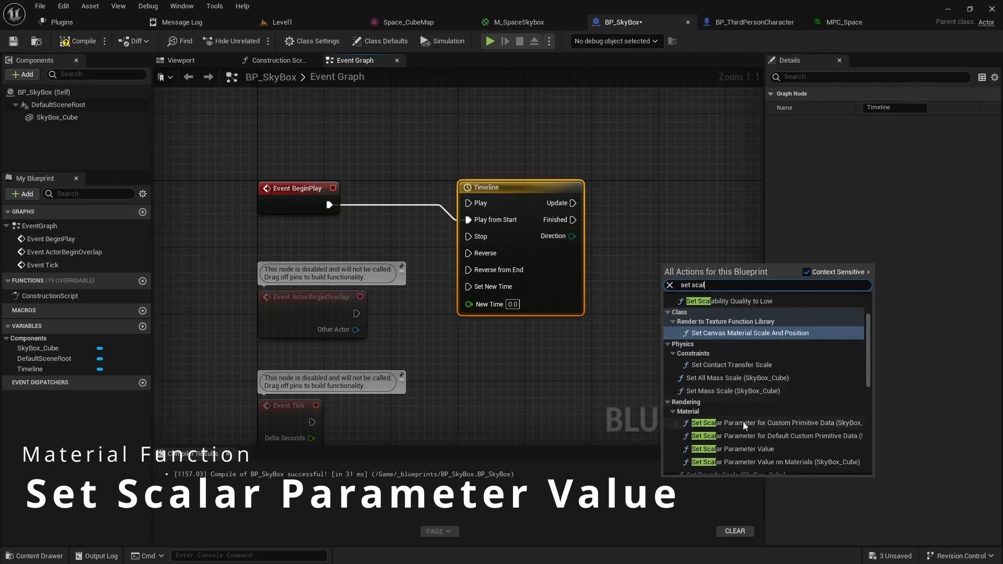
left_click(731, 448)
left_click_drag(694, 262, 661, 187)
left_click_drag(580, 202, 635, 203)
left_click(681, 231)
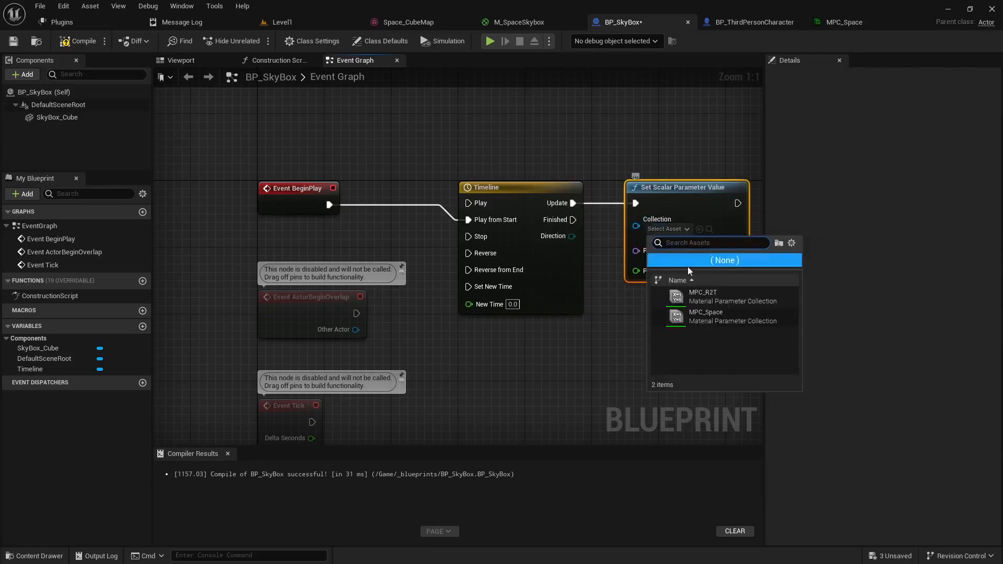
left_click(714, 321)
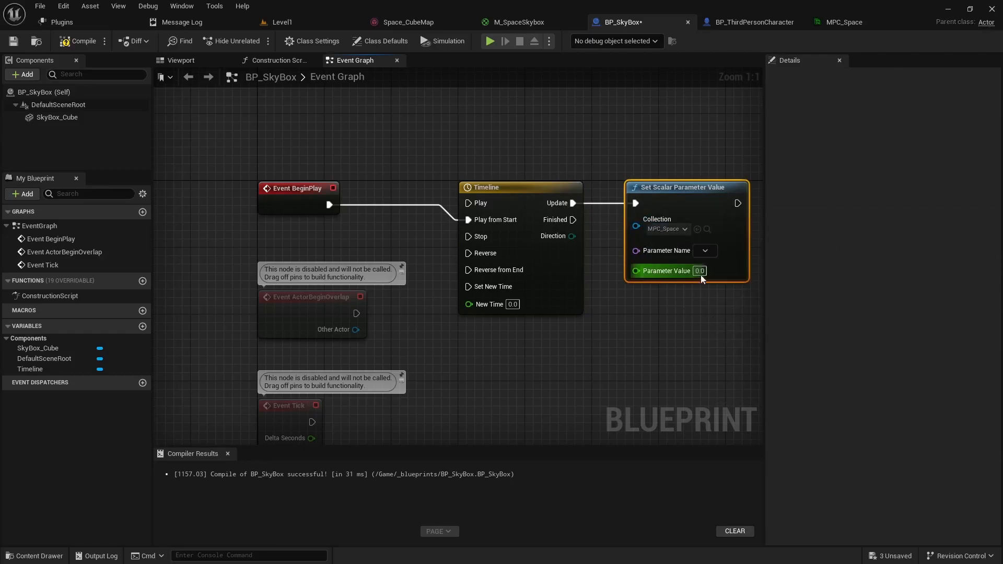
- Set the Set Scalar Parameter Value node's Parameter Name to Star Brightness and move the node farther from the Timeline
left_click(705, 251)
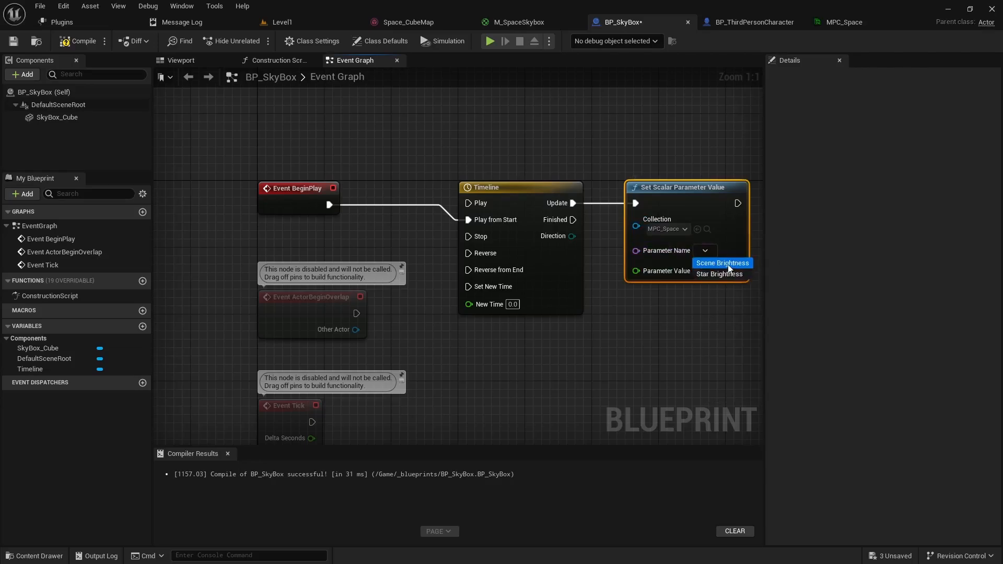
left_click(723, 274)
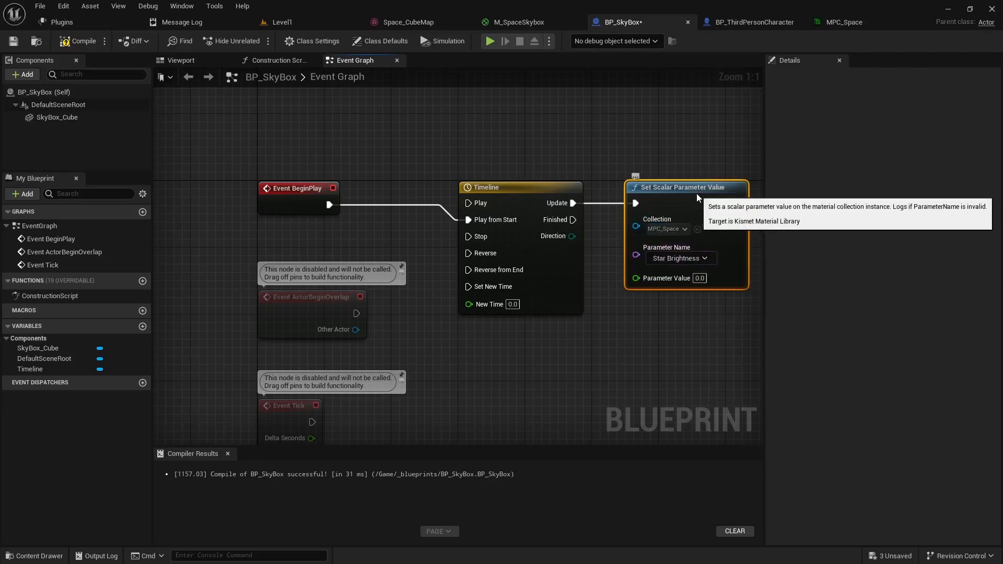
left_click_drag(696, 193, 720, 234)
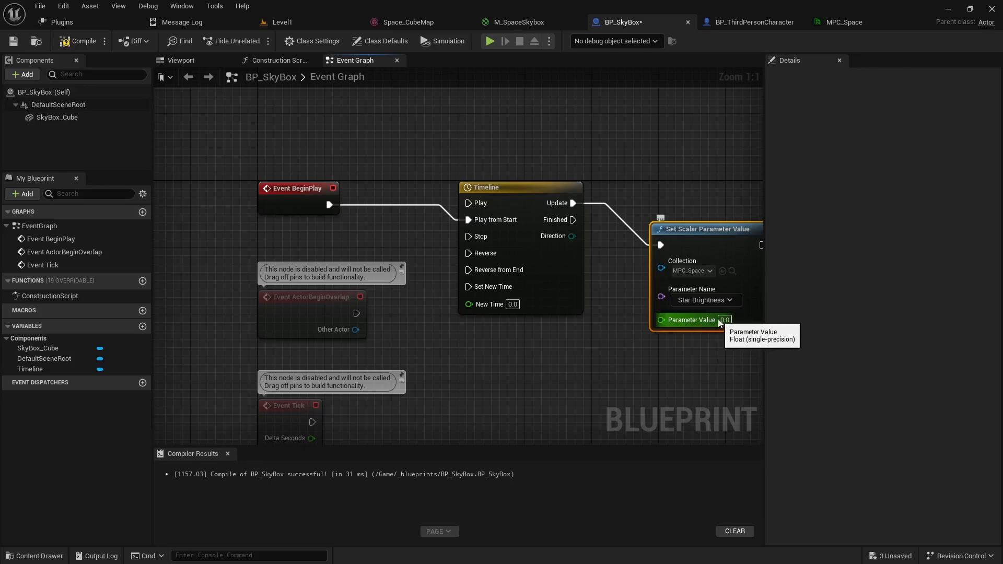
- Open the Timeline for editing and add a float track named Param
double_click(518, 191)
left_click(181, 91)
left_click(196, 107)
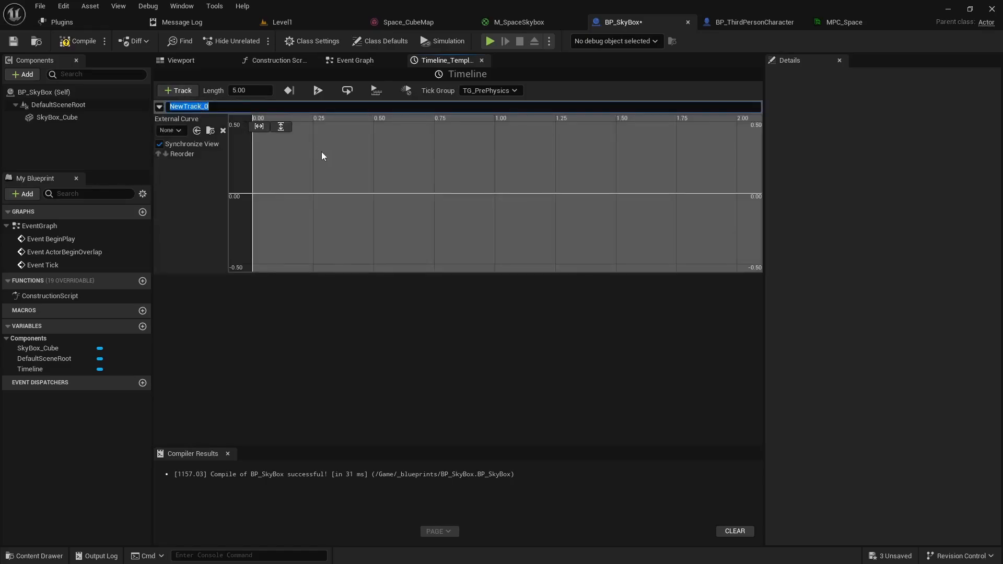
type("Param")
key("Return")
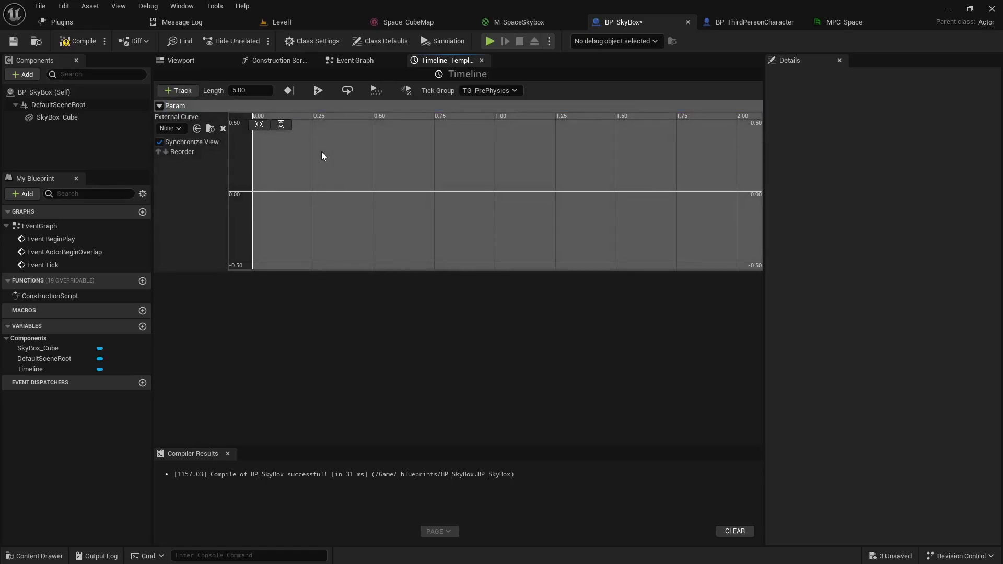
- Add a key to the Param track at time 0 with value 0
right_click(315, 171)
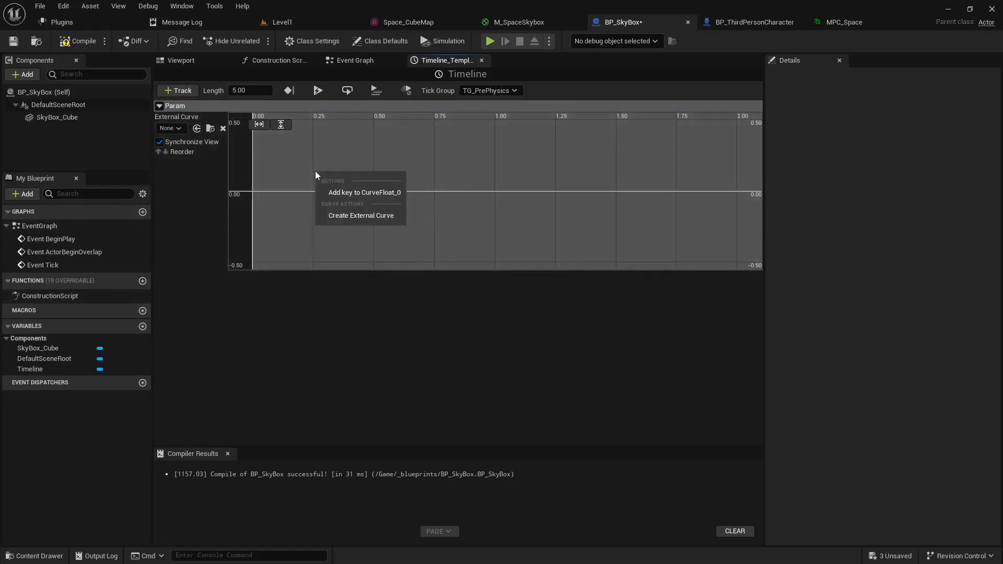
left_click(347, 193)
left_click(335, 125)
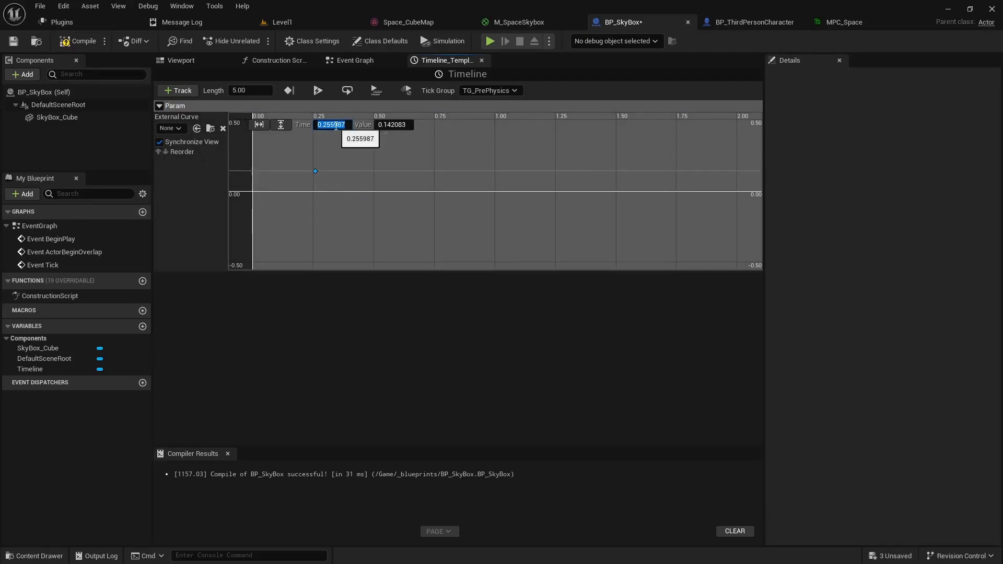
type("0")
key("Tab")
type("0")
key("Return")
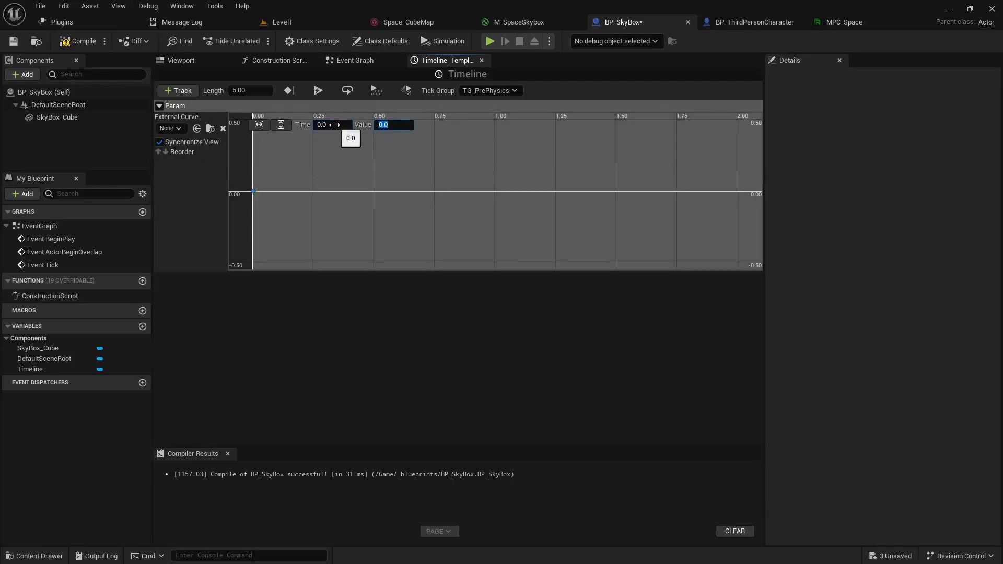
- Add a second key to the Param track at time 5 with value 0
right_click(355, 161)
left_click(384, 178)
left_click(330, 125)
type("5")
key("Tab")
type("0")
key("Return")
- Add a middle key to the Param track at time 2.5 with value 256 and fit the whole curve in view
right_click(329, 159)
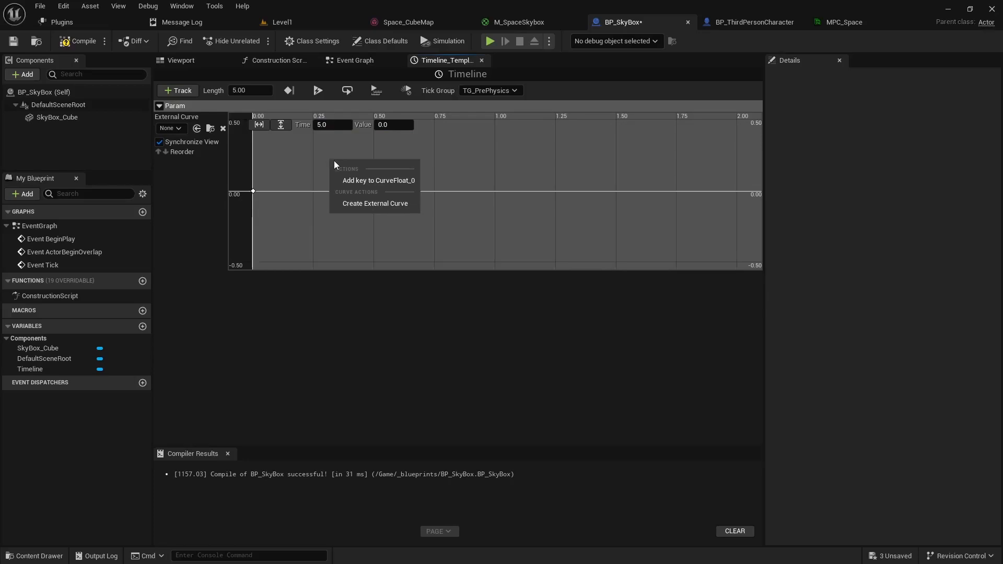
left_click(370, 179)
left_click(334, 124)
type("2.5")
key("Tab")
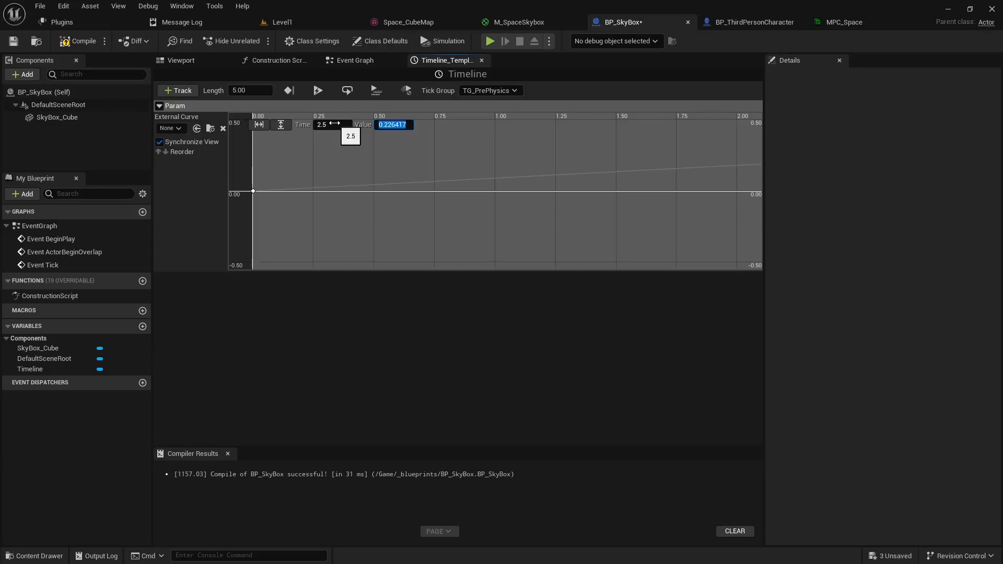
key("Return")
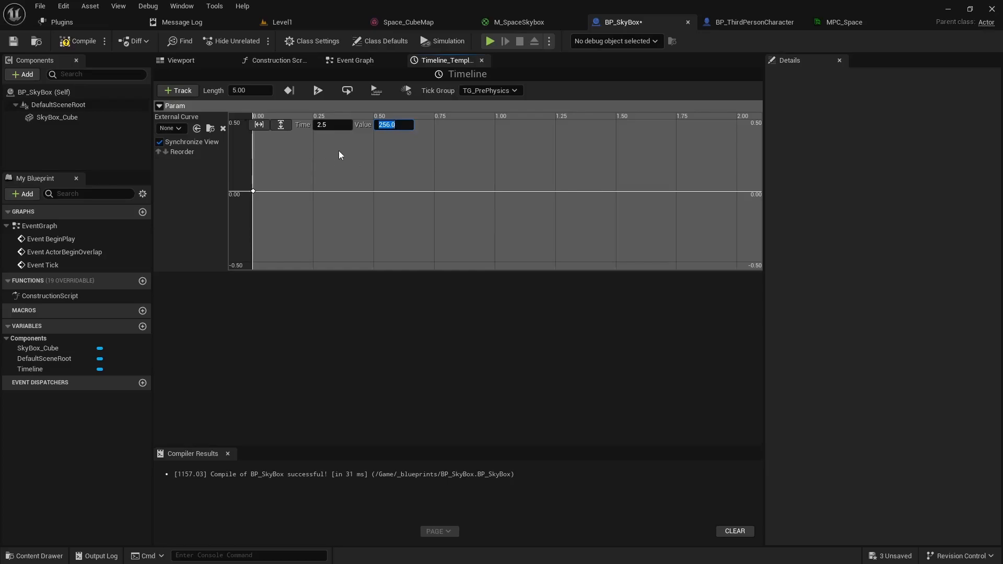
left_click(426, 163)
left_click(280, 124)
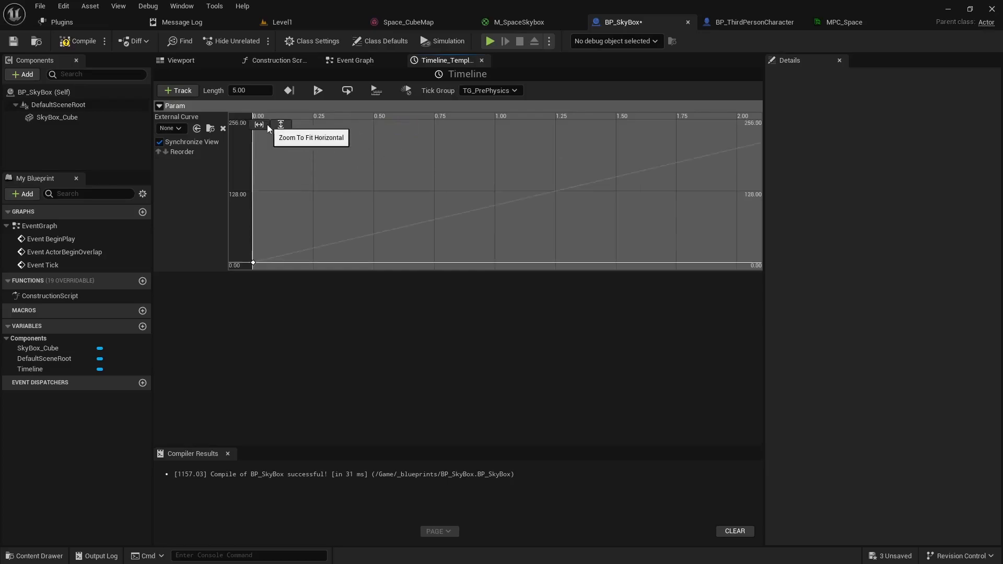
left_click(265, 125)
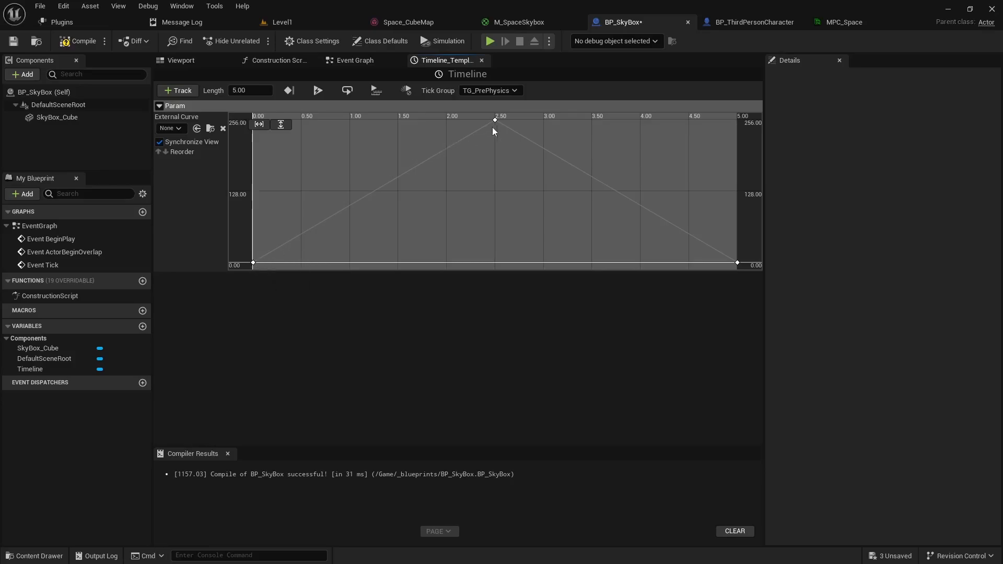
- Set the interpolation of all three keys on the Param curve to Auto
right_click(254, 263)
left_click(267, 286)
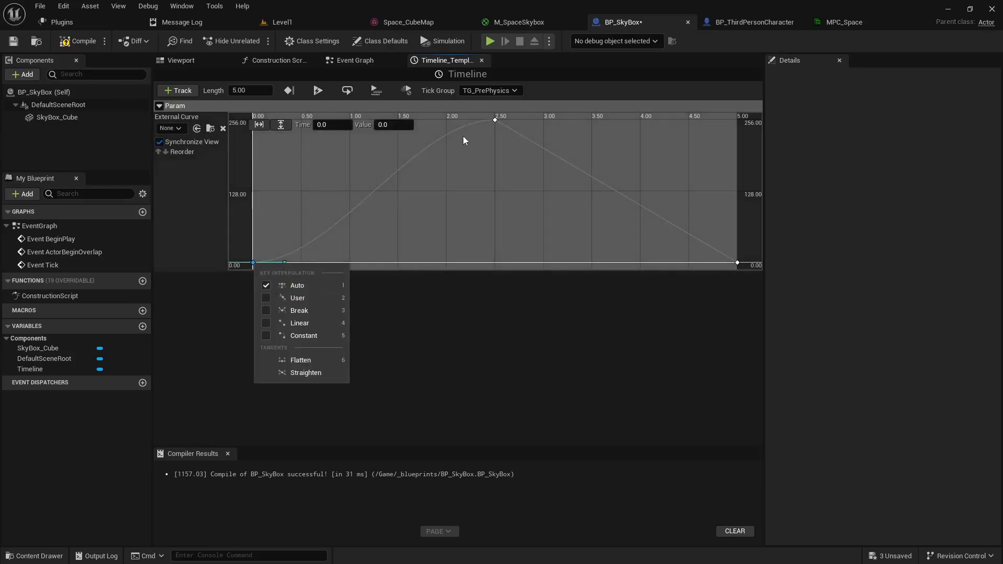
right_click(495, 119)
left_click(514, 141)
right_click(736, 262)
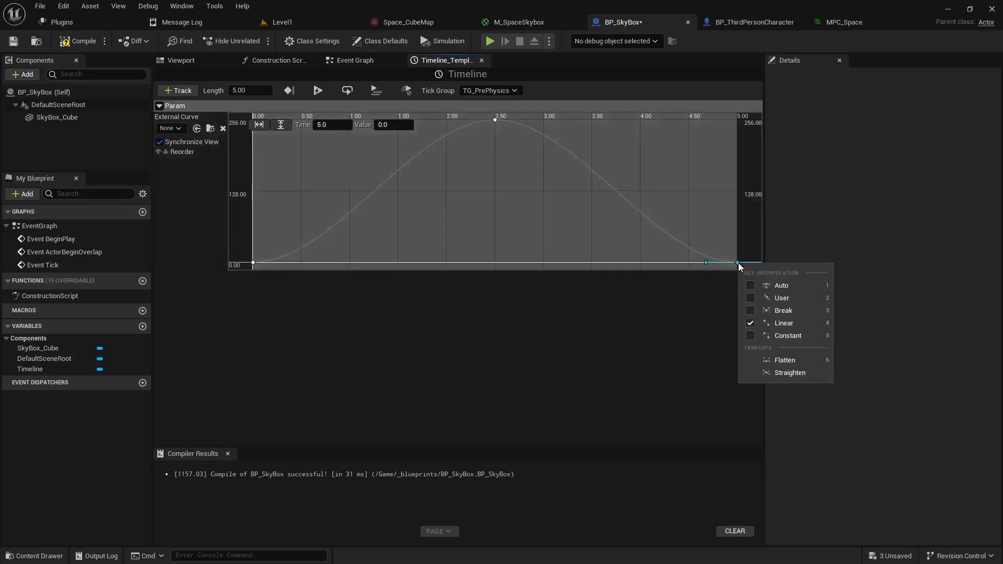
left_click(778, 285)
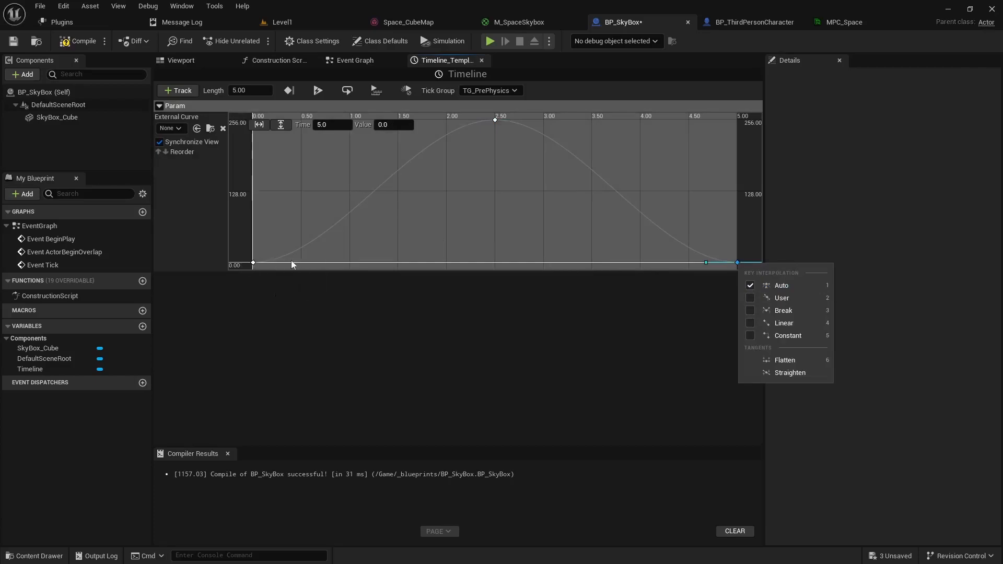
- Enable AutoPlay and looping for the Timeline, then compile and save BP_SkyBox
left_click(318, 92)
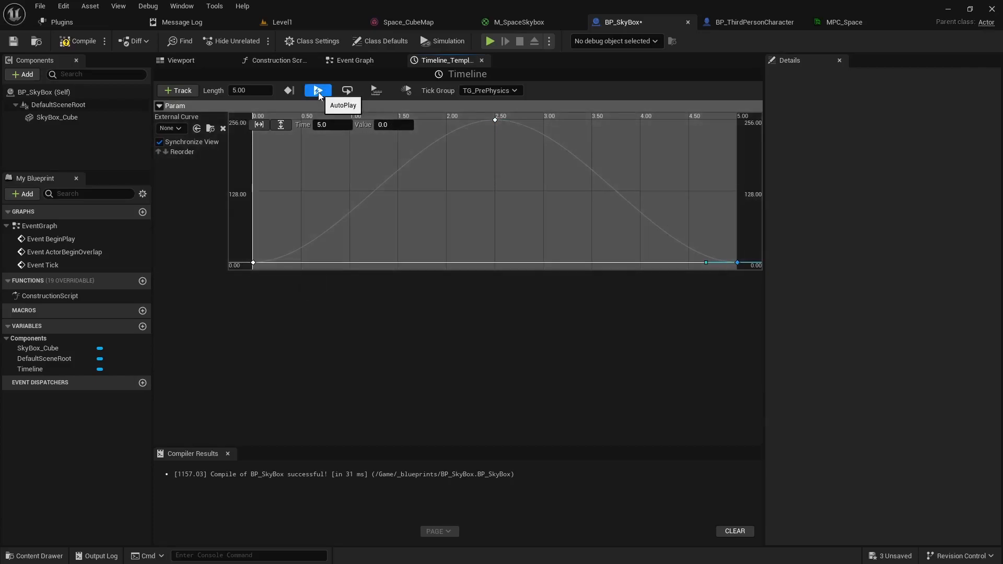
left_click(348, 95)
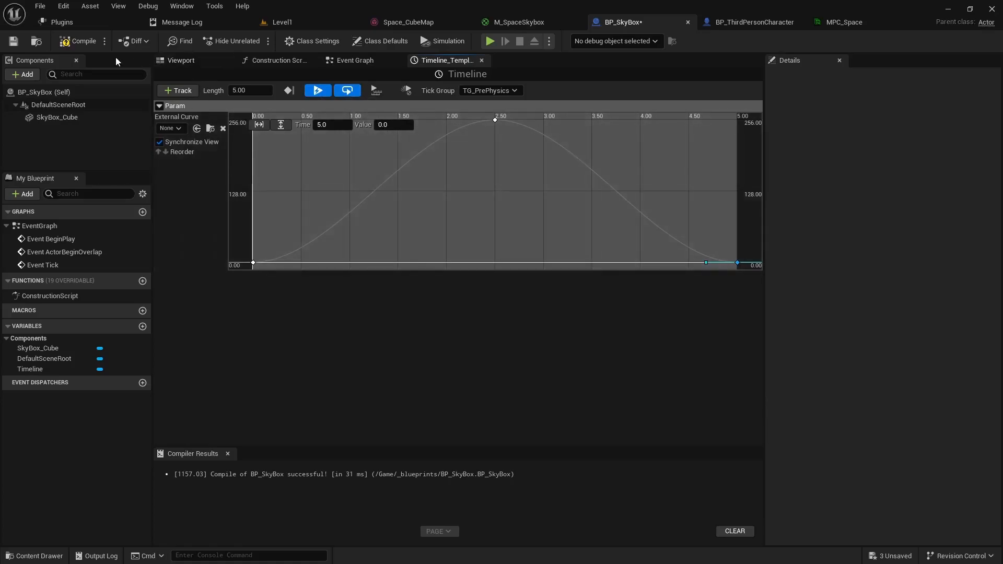
left_click(77, 41)
left_click(14, 41)
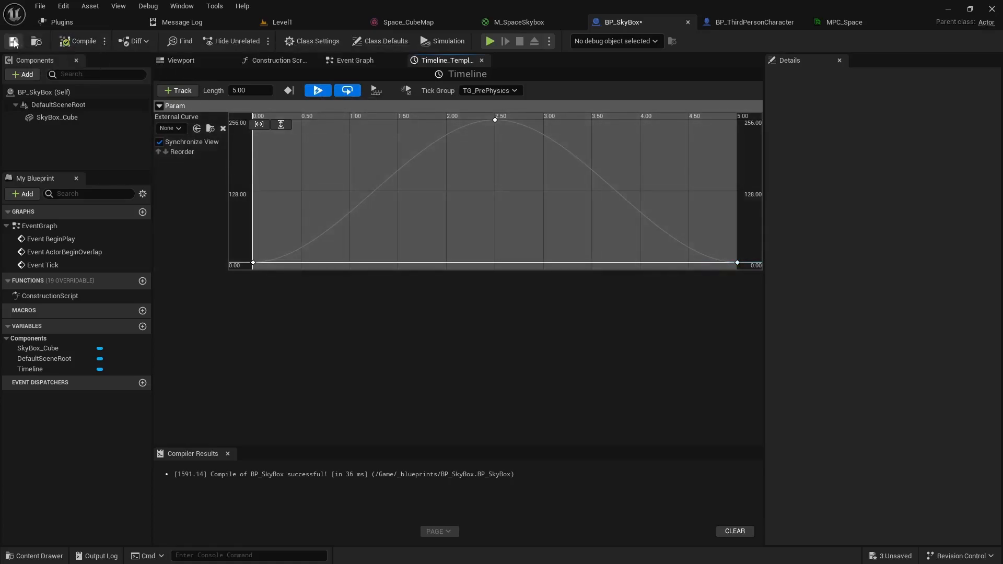
- Connect the Timeline's Param output to the Parameter Value of the Set Scalar Parameter Value node, and compile and save BP_SkyBox
left_click(350, 61)
right_click_drag(528, 405, 480, 321)
left_click_drag(511, 187, 599, 257)
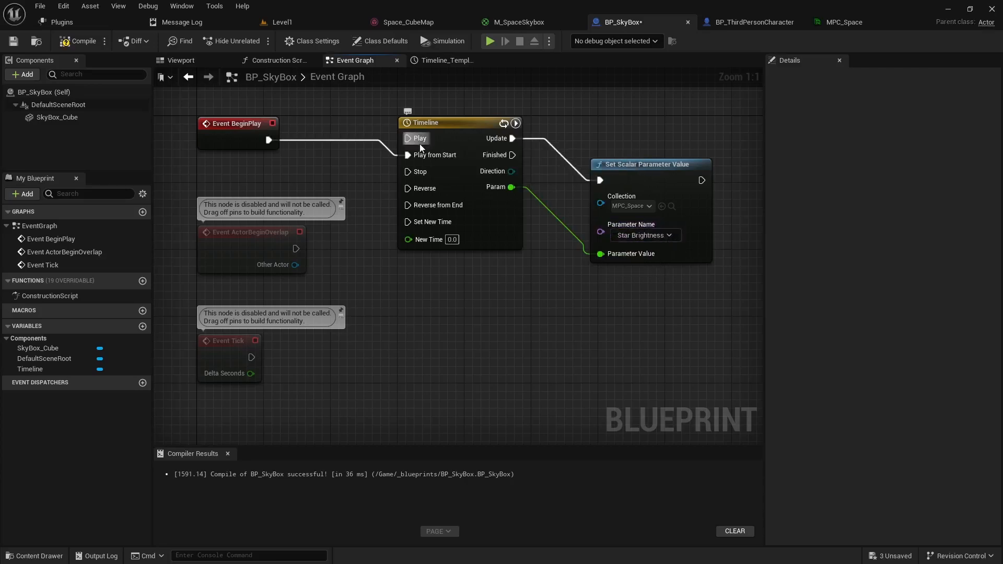
left_click(635, 188)
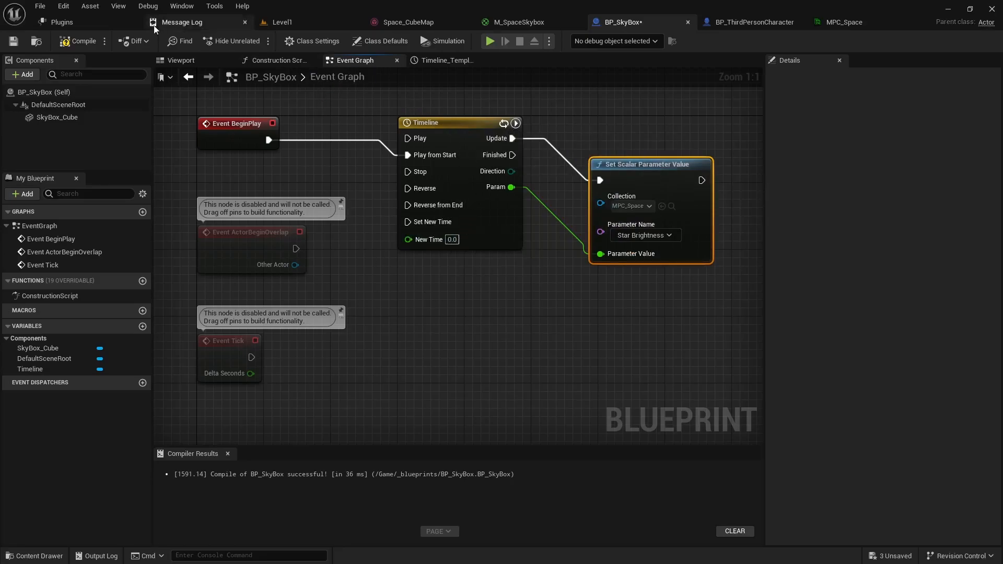
left_click(83, 42)
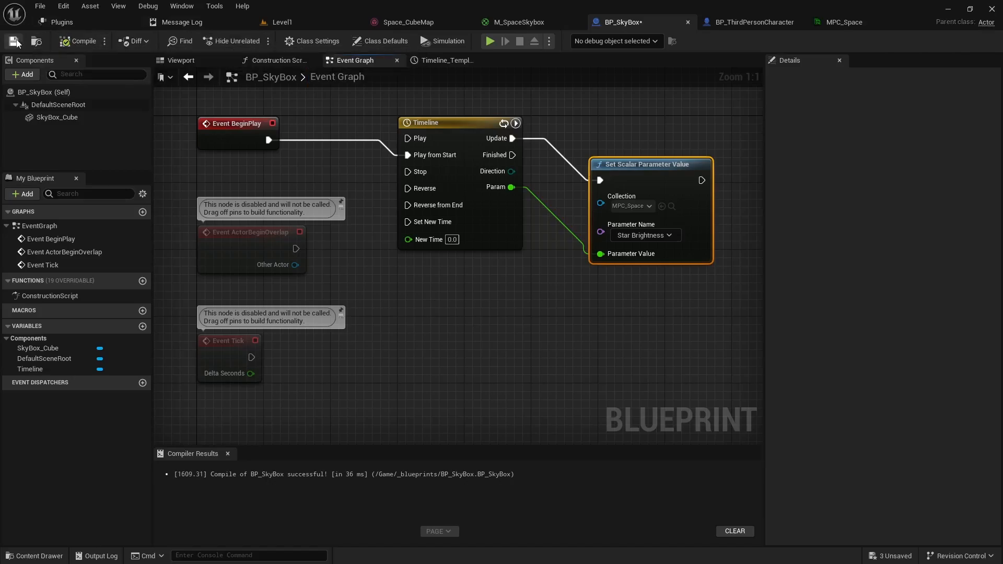
- Play-test Level1 to check how the star brightness changes over time
left_click(296, 24)
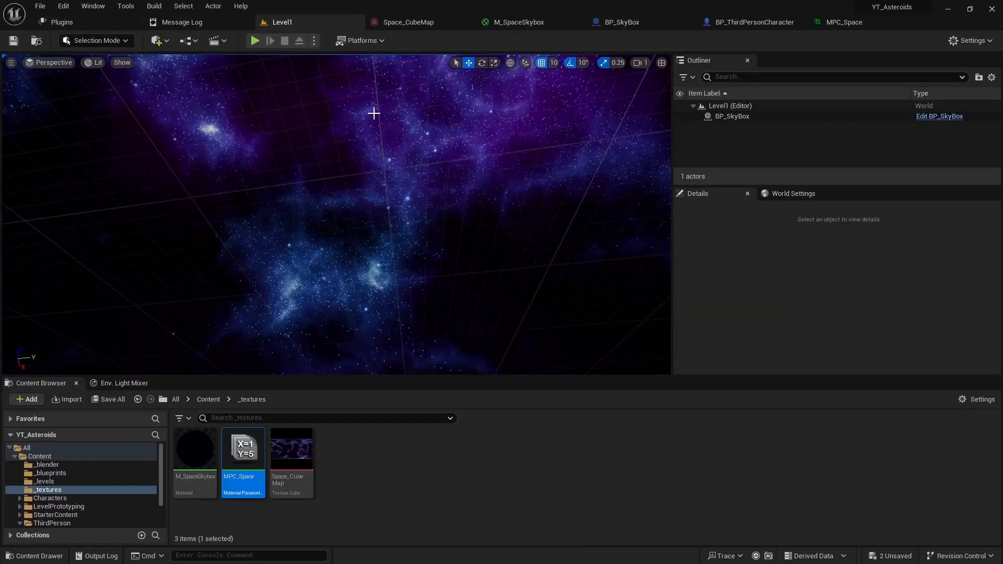
left_click(255, 42)
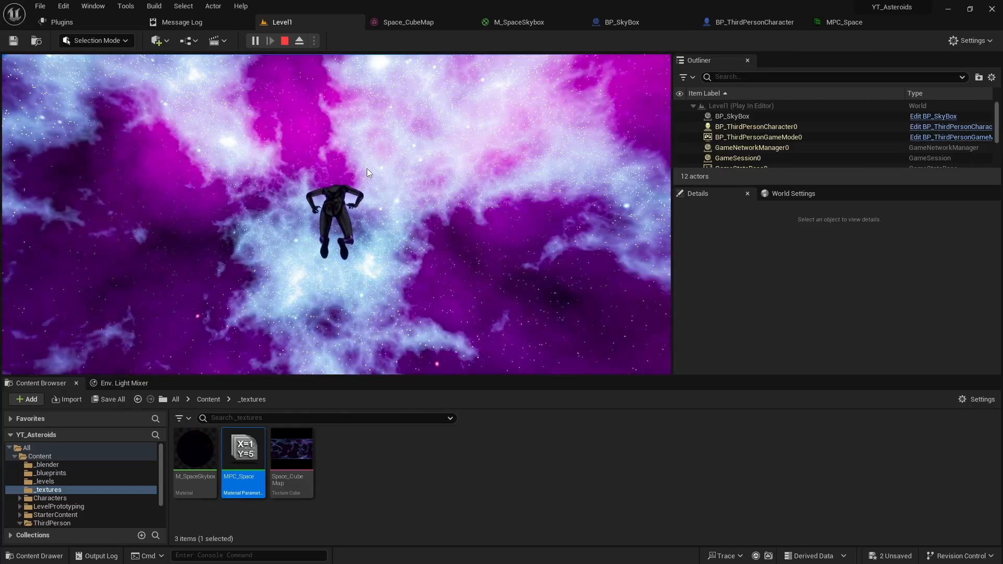
left_click(367, 169)
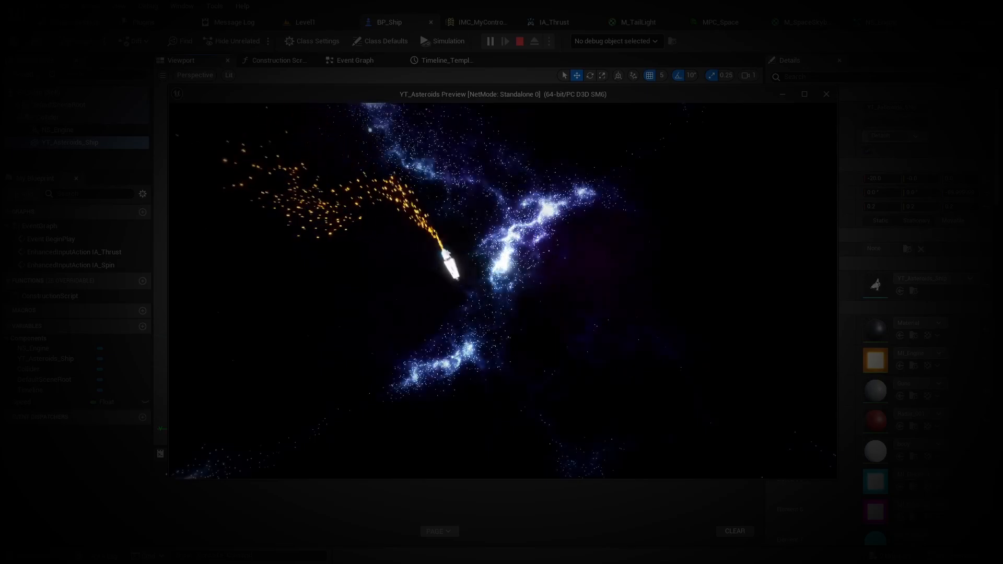
key("d")
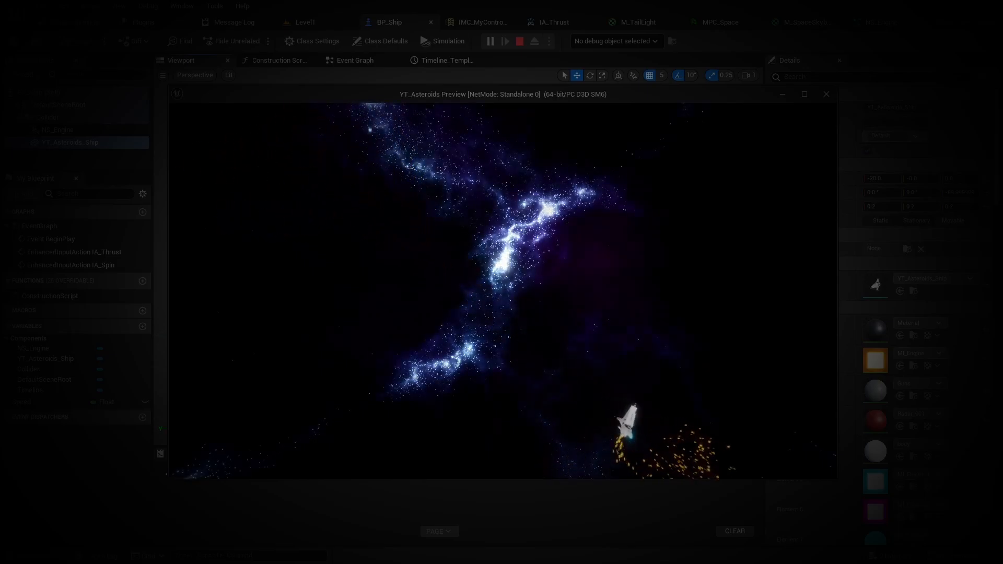
key("a")
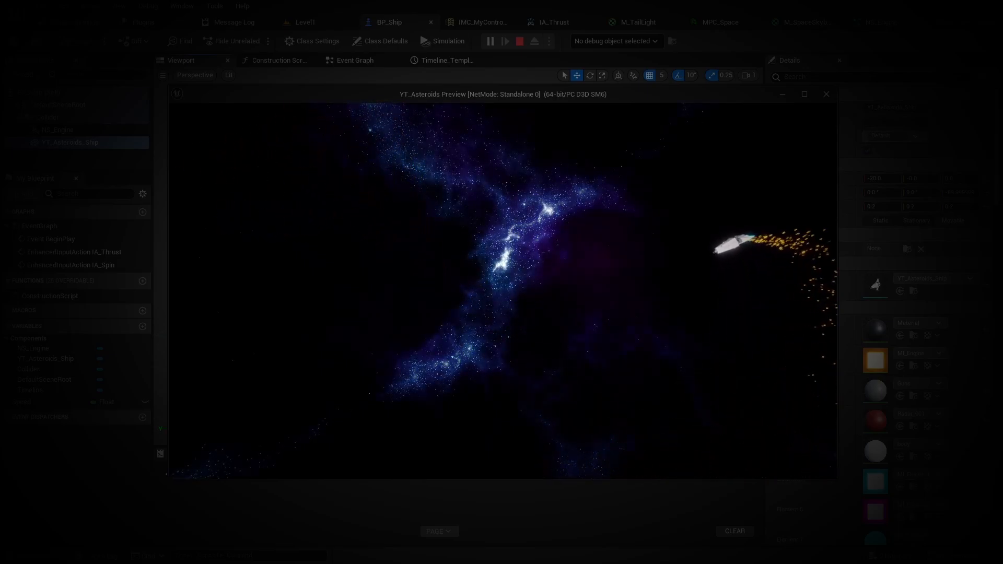
key("a")
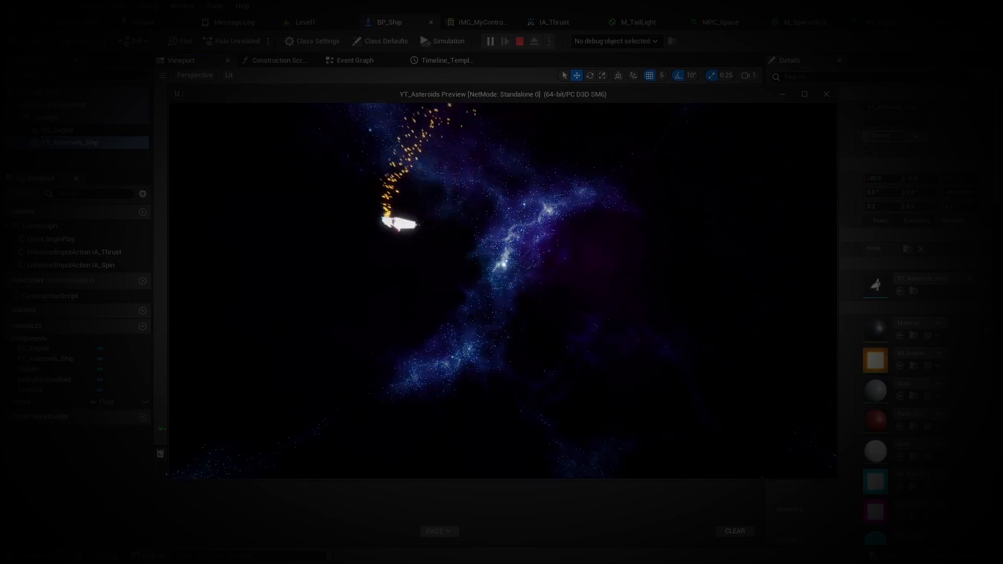
key("a")
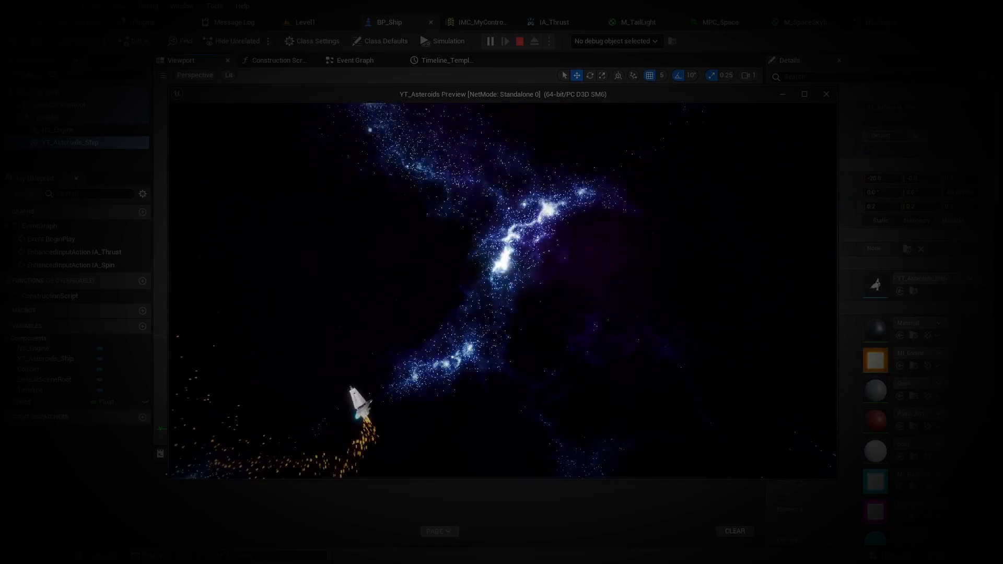